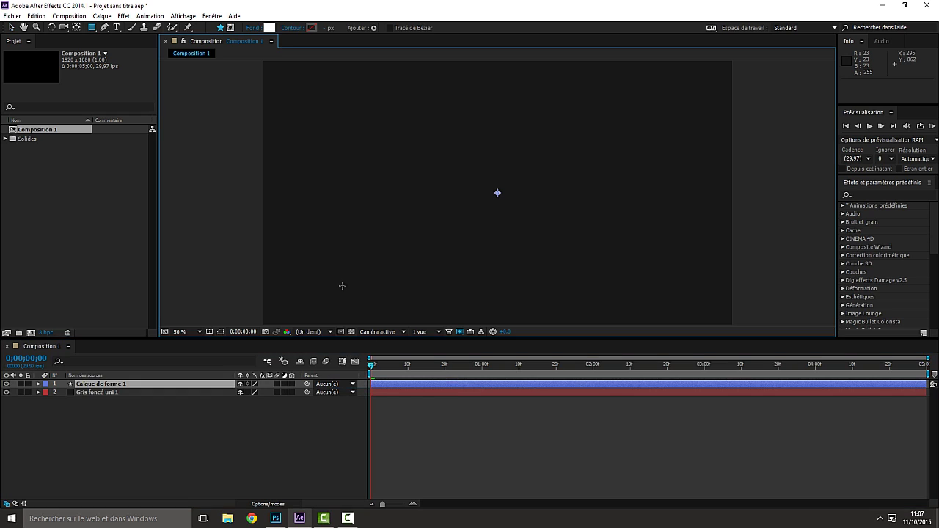
# - Add an ellipse path and a stroke (Contour) to the contents of shape layer Calque de forme 1
pyautogui.click(11, 27)
pyautogui.click(28, 105)
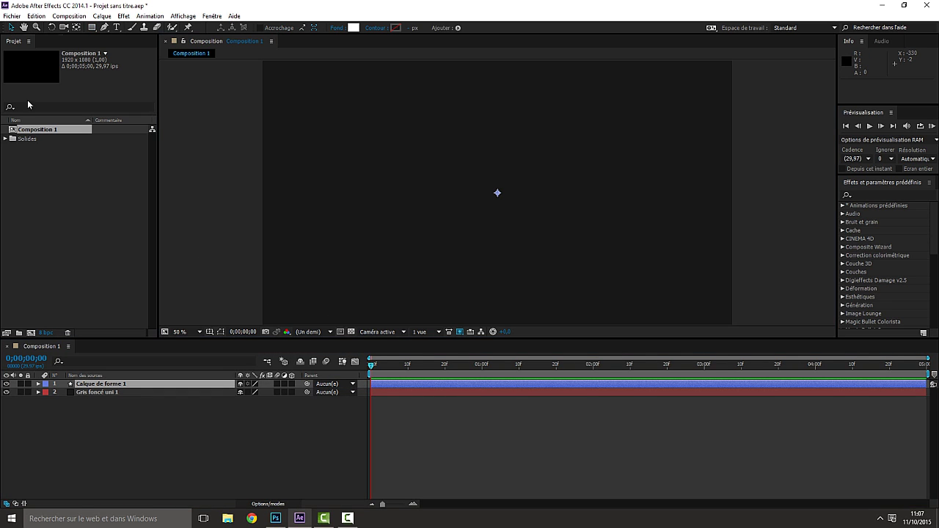
pyautogui.click(39, 383)
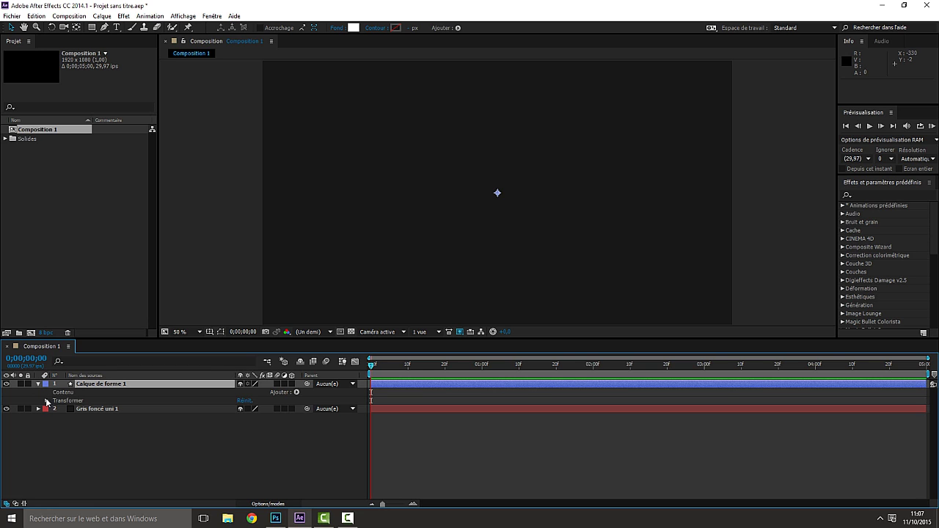
pyautogui.click(68, 394)
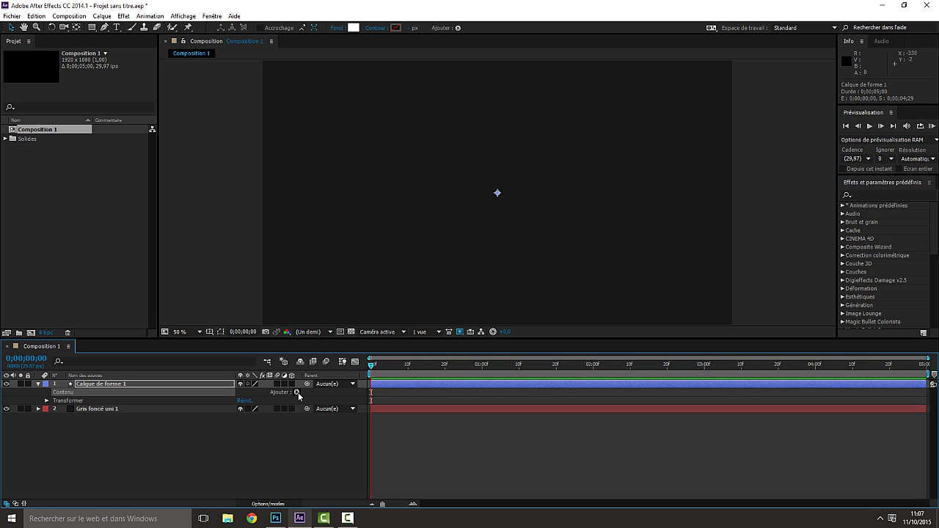
pyautogui.click(296, 392)
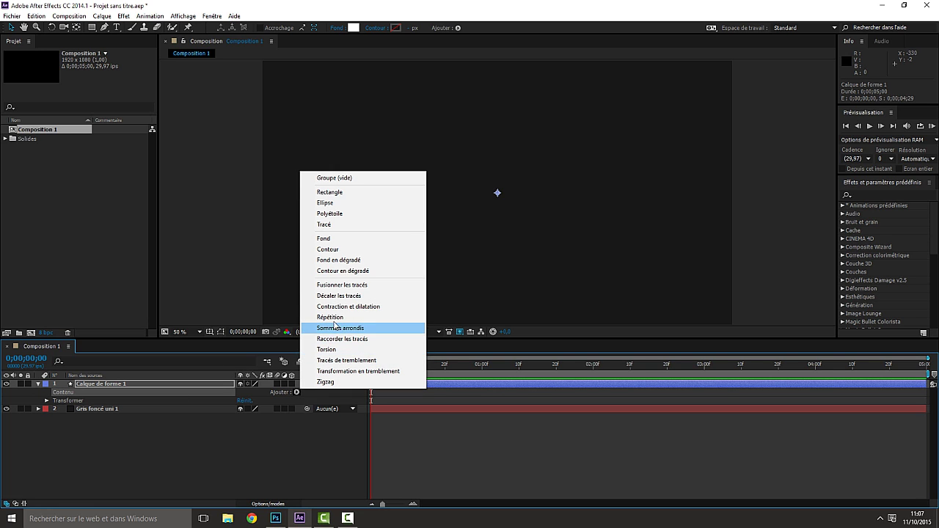
pyautogui.click(325, 202)
pyautogui.click(296, 392)
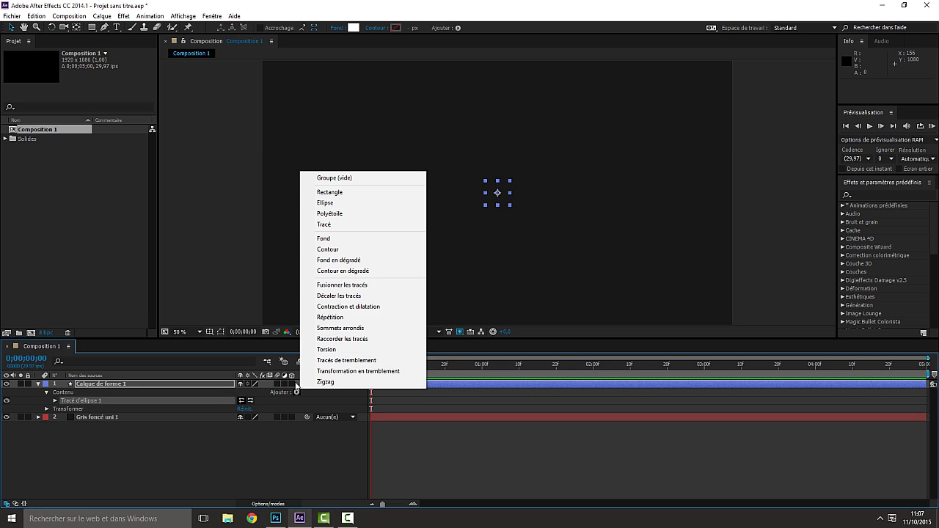
pyautogui.click(336, 251)
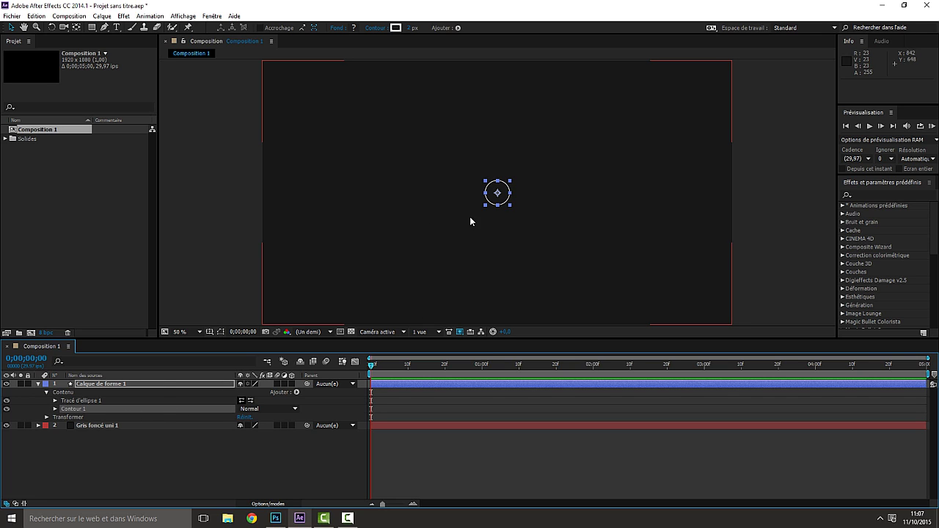
# - Set the ellipse path size to 411 by 411 and the stroke width to 39
pyautogui.click(55, 402)
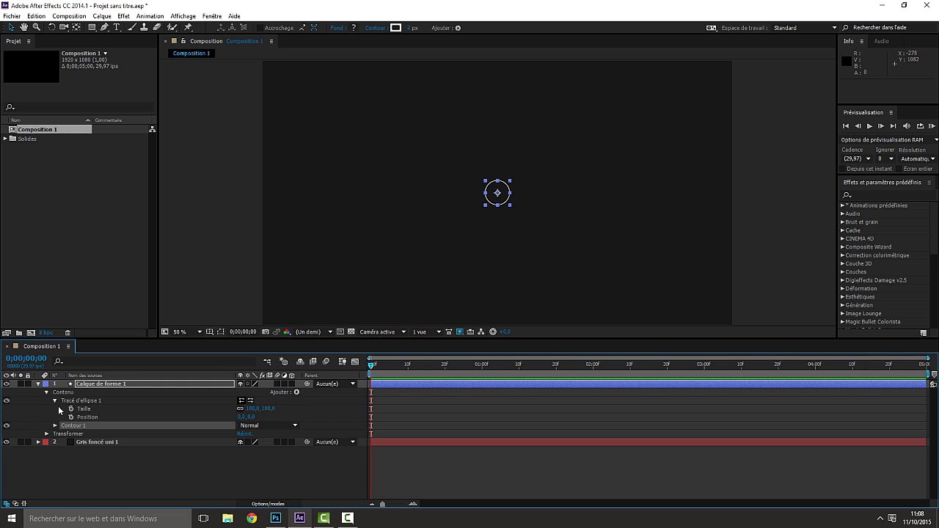
pyautogui.moveTo(256, 409); pyautogui.dragTo(415, 415)
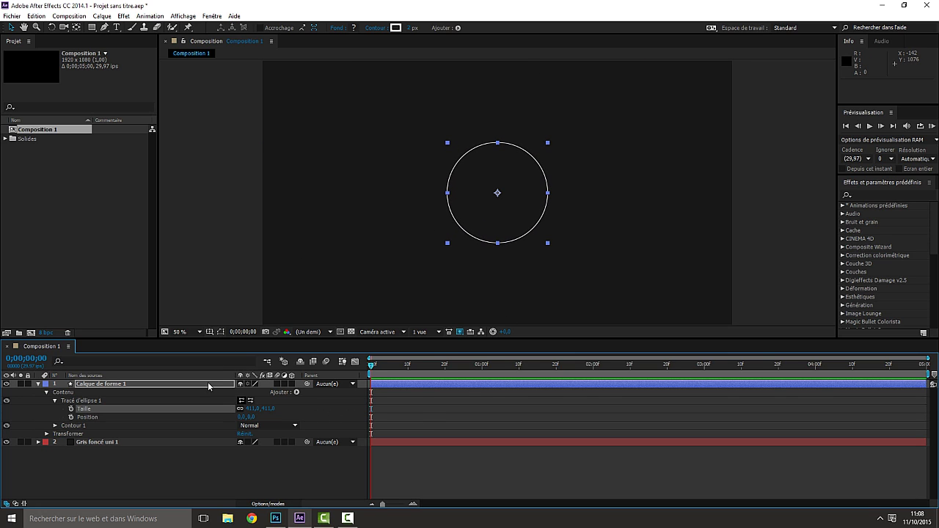
pyautogui.click(57, 401)
pyautogui.click(55, 409)
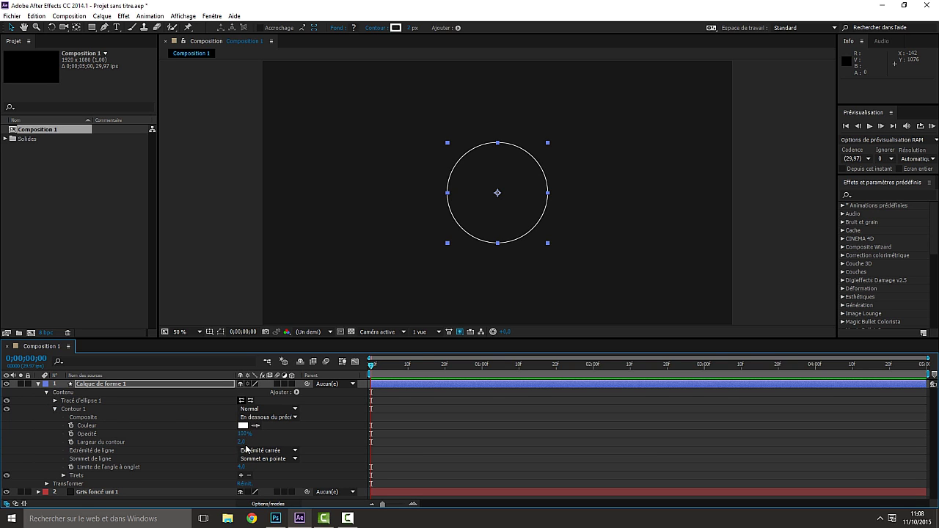
pyautogui.moveTo(242, 441)
pyautogui.mouseDown()
pyautogui.moveTo(322, 443)
pyautogui.moveTo(260, 444)
pyautogui.mouseUp()
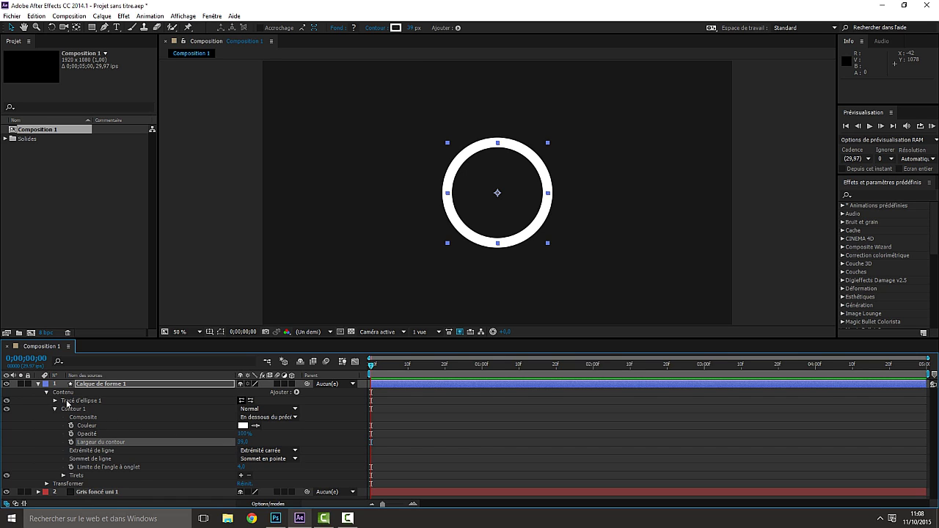
# - Add a dash and a gap to the ring's stroke, setting the dash to 288 and the gap to 38
pyautogui.click(71, 476)
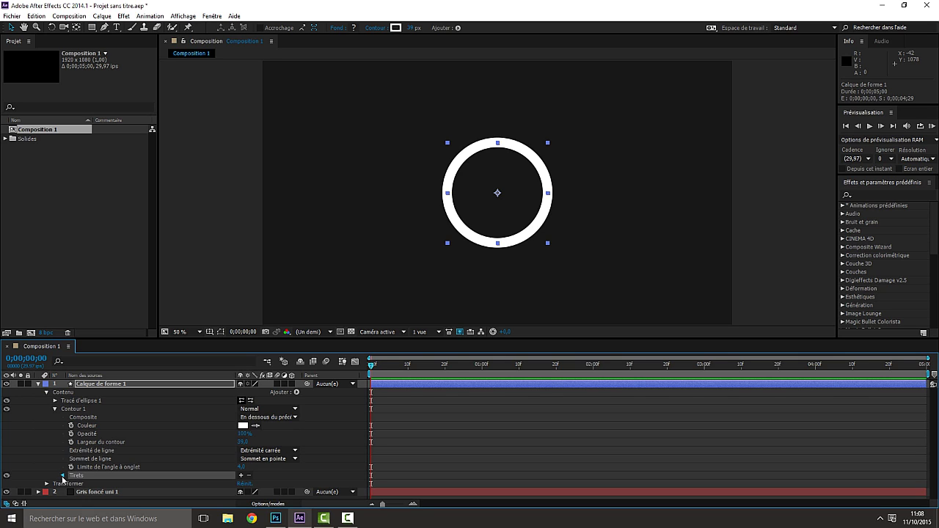
pyautogui.click(242, 476)
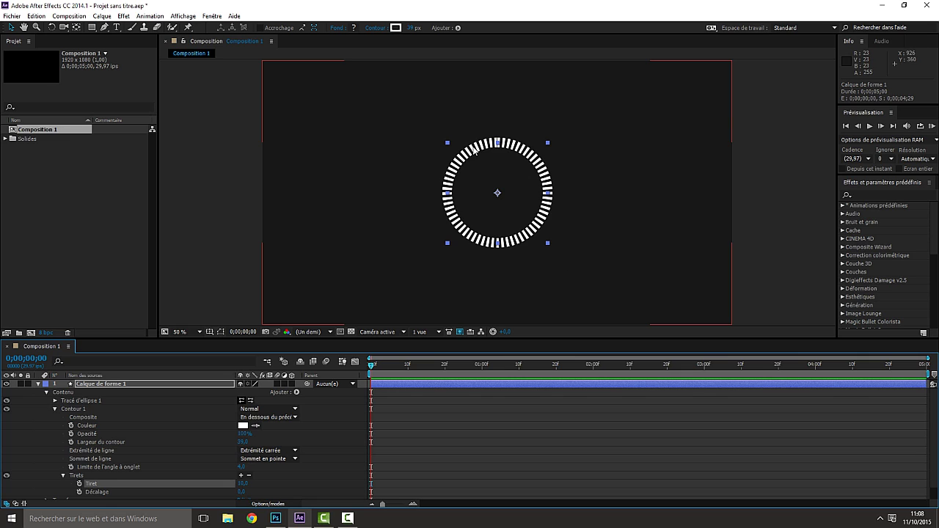
pyautogui.click(242, 476)
pyautogui.scroll(-1, 245, 478)
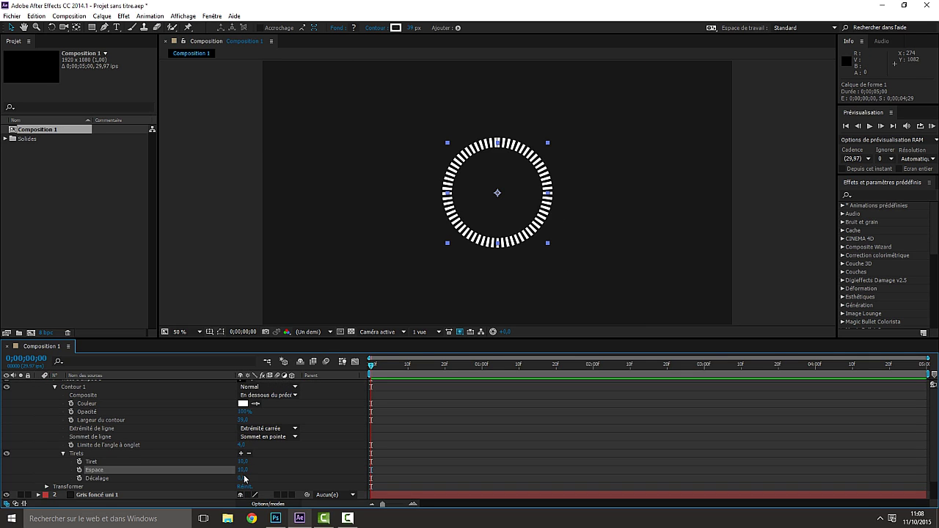
pyautogui.moveTo(243, 462)
pyautogui.mouseDown()
pyautogui.moveTo(426, 464)
pyautogui.moveTo(542, 495)
pyautogui.moveTo(781, 489)
pyautogui.moveTo(579, 488)
pyautogui.moveTo(265, 460)
pyautogui.moveTo(256, 471)
pyautogui.moveTo(292, 467)
pyautogui.moveTo(235, 463)
pyautogui.moveTo(218, 465)
pyautogui.moveTo(236, 471)
pyautogui.moveTo(212, 474)
pyautogui.moveTo(253, 463)
pyautogui.moveTo(382, 467)
pyautogui.mouseUp()
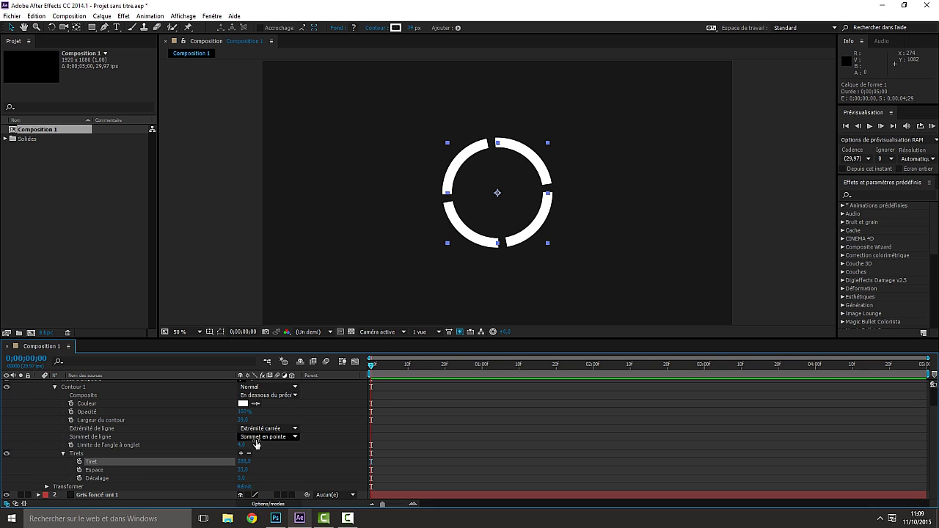
pyautogui.moveTo(243, 470)
pyautogui.mouseDown()
pyautogui.moveTo(288, 472)
pyautogui.moveTo(257, 469)
pyautogui.mouseUp()
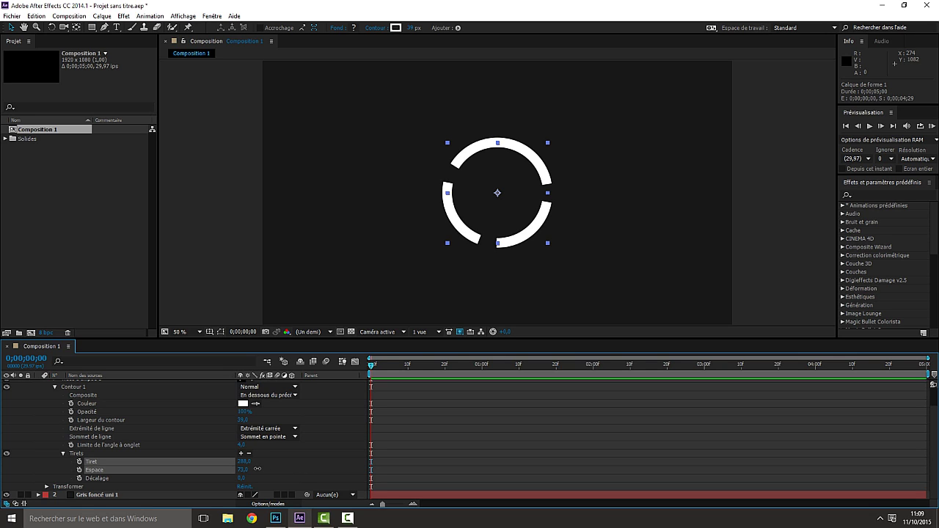
pyautogui.moveTo(256, 469); pyautogui.dragTo(209, 490)
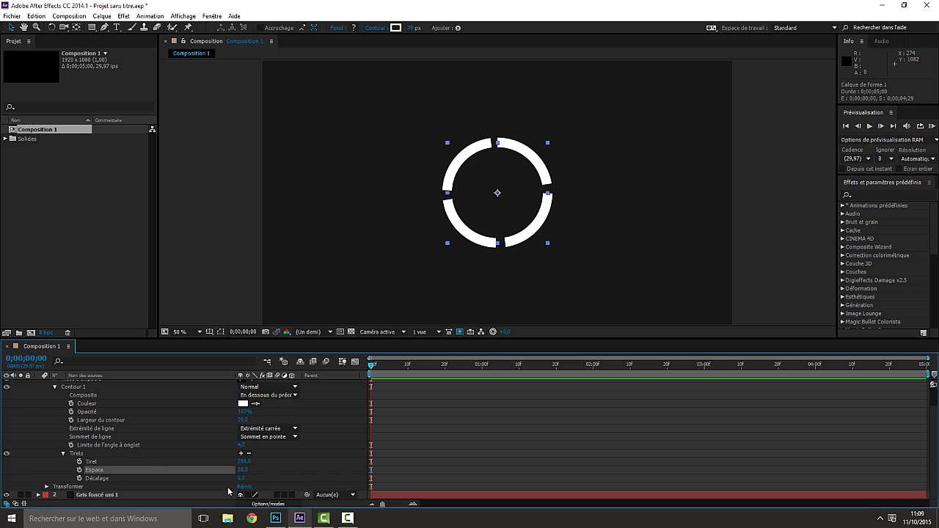
pyautogui.click(63, 454)
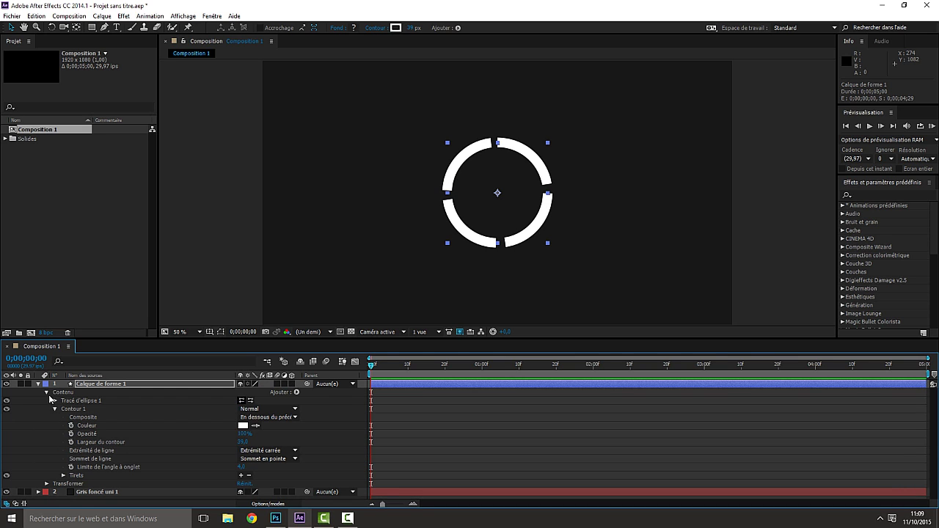
pyautogui.click(55, 410)
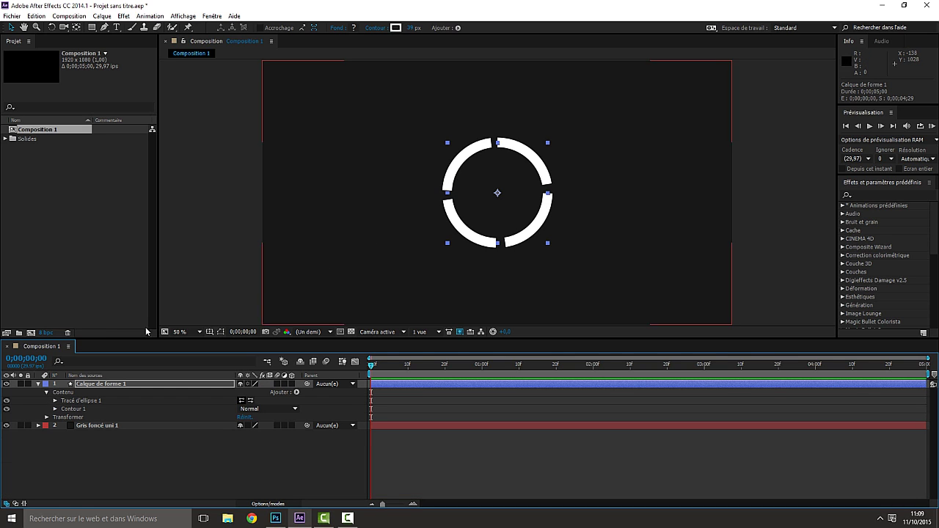
# - Replace the default expression on Calque de forme 1's Rotation with one that uses the value 300
pyautogui.click(47, 418)
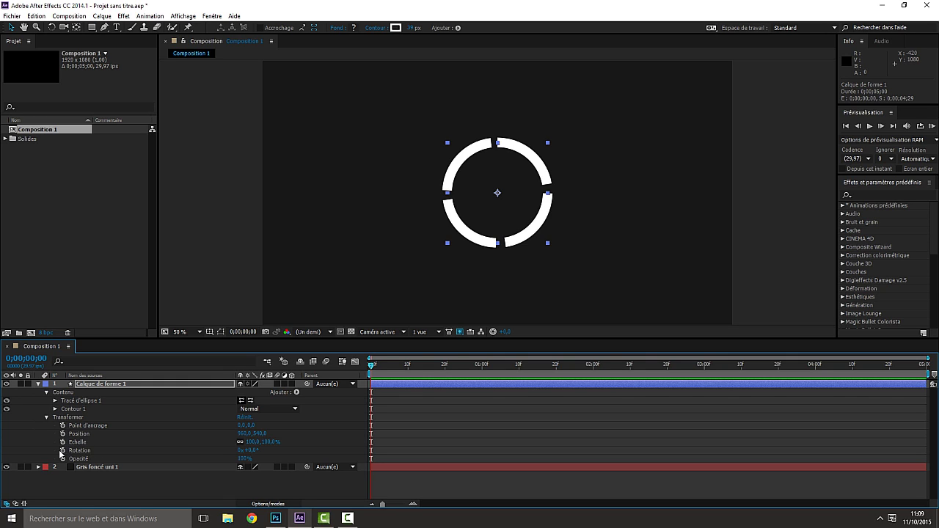
pyautogui.keyDown('alt'); pyautogui.click(62, 451); pyautogui.keyUp('alt')
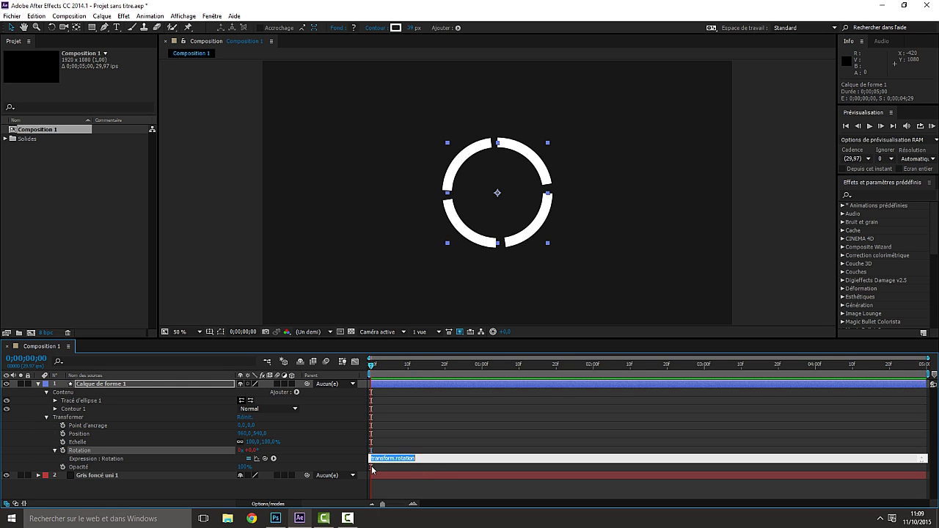
pyautogui.press('BackSpace')
pyautogui.write('300')
pyautogui.click(54, 451)
pyautogui.click(78, 481)
# - Preview the ring's rotation animation from the start of the composition, then stop playback
pyautogui.moveTo(371, 365)
pyautogui.mouseDown()
pyautogui.moveTo(557, 371)
pyautogui.moveTo(373, 364)
pyautogui.mouseUp()
pyautogui.click(869, 127)
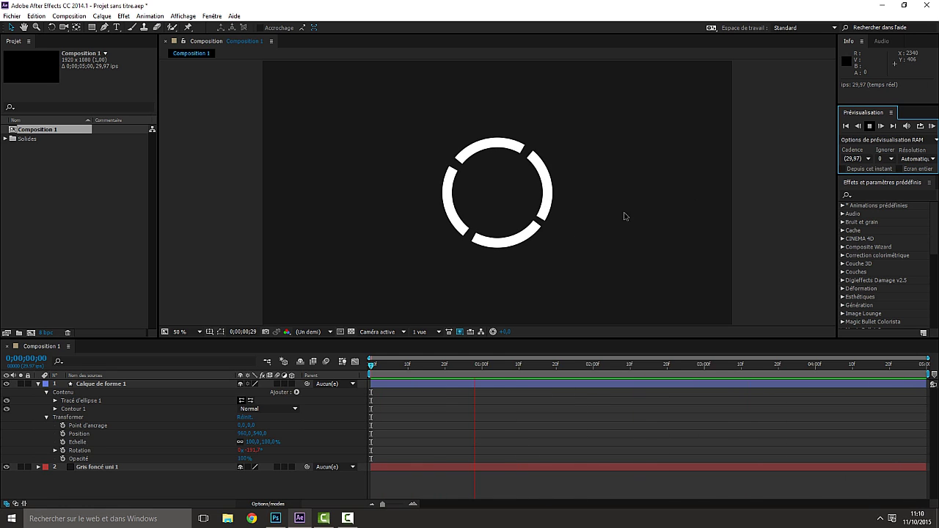
pyautogui.click(333, 369)
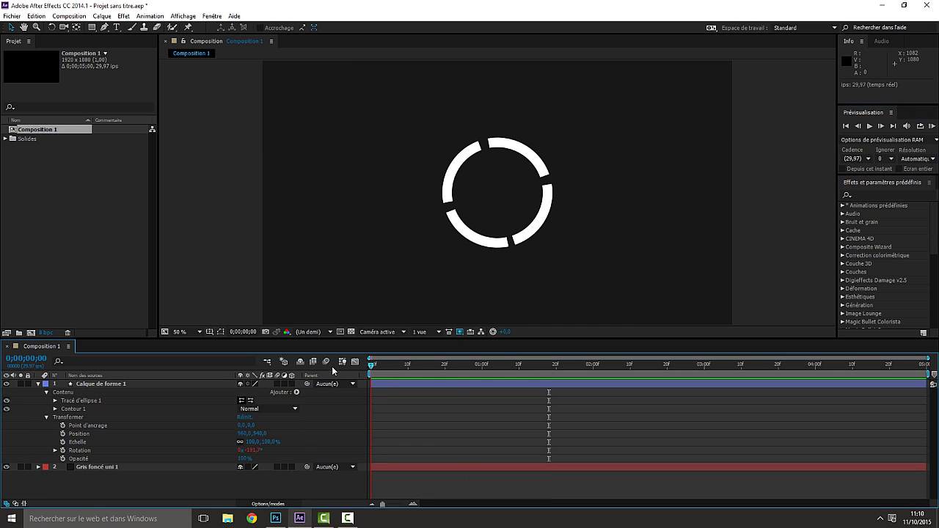
# - Duplicate shape layer Calque de forme 1 in the same composition
pyautogui.click(38, 385)
pyautogui.click(76, 384)
pyautogui.hotkey('ctrl', 'c')
pyautogui.hotkey('ctrl', 'v')
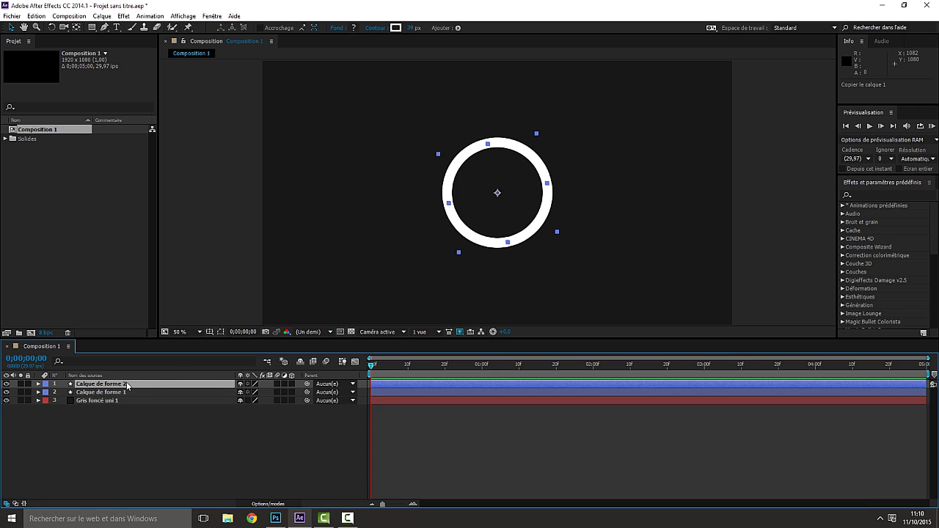
# - Set Calque de forme 2's ellipse size to 537 by 537 and its stroke width to 28 for an outer ring
pyautogui.click(38, 384)
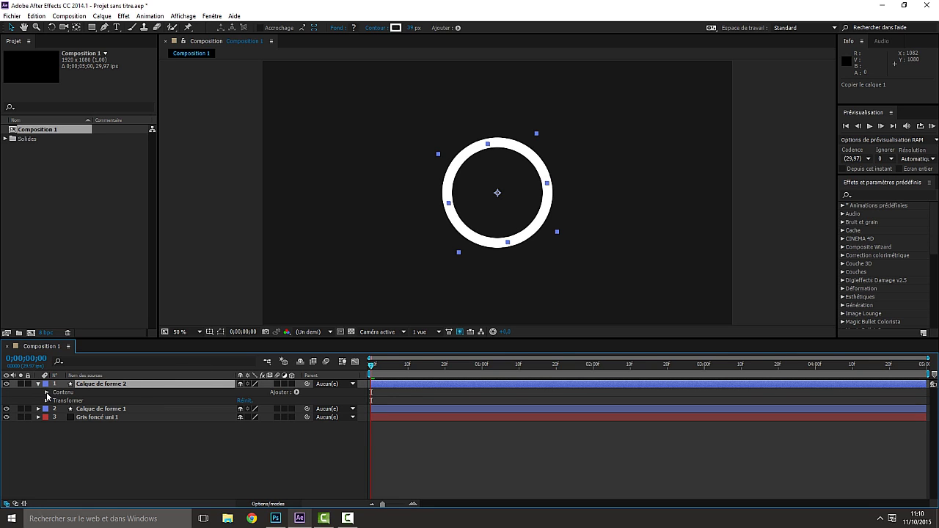
pyautogui.click(47, 393)
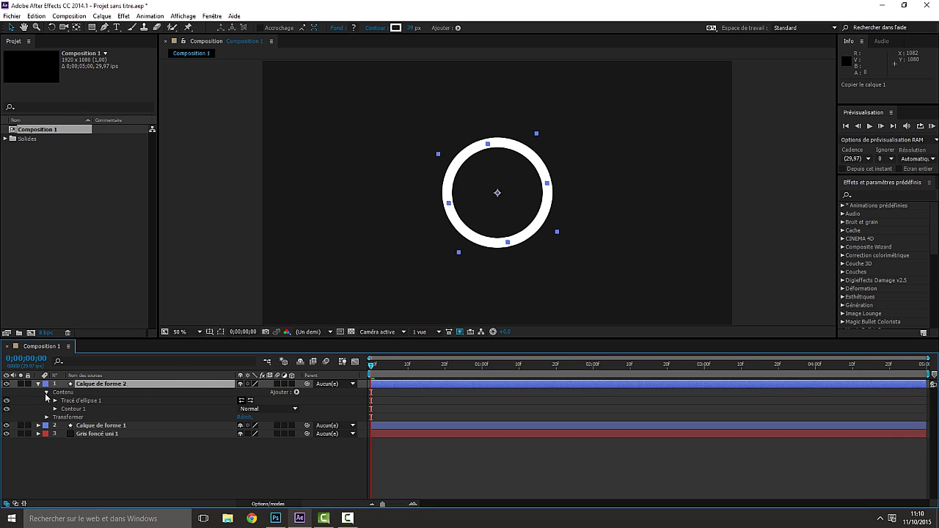
pyautogui.click(55, 409)
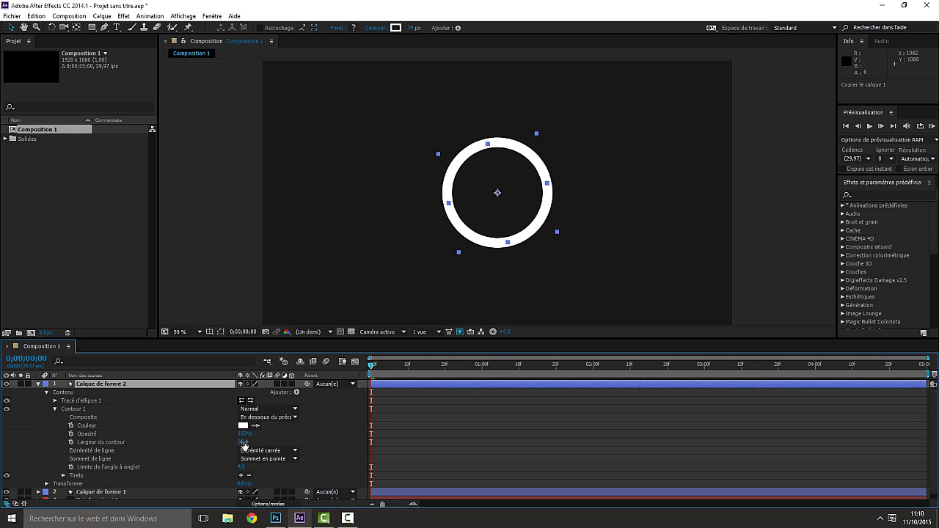
pyautogui.moveTo(242, 442)
pyautogui.mouseDown()
pyautogui.moveTo(287, 442)
pyautogui.moveTo(255, 443)
pyautogui.mouseUp()
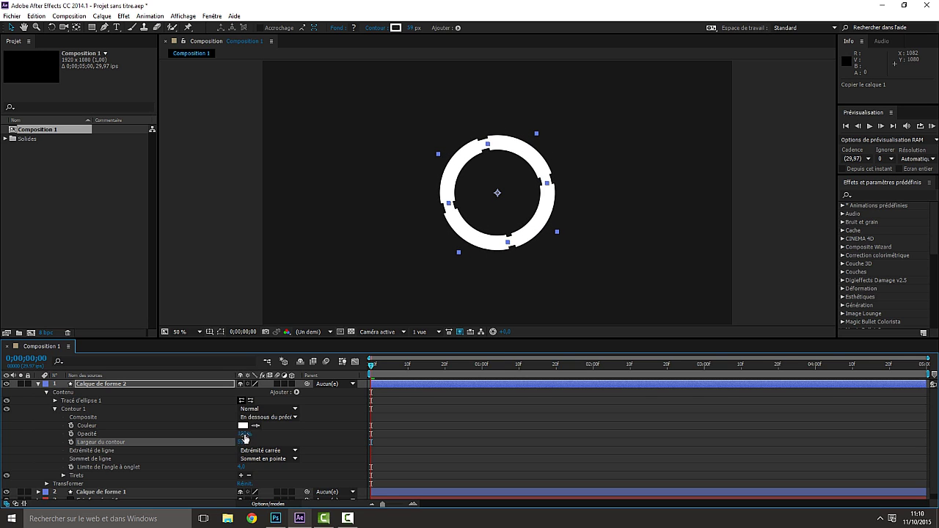
pyautogui.click(55, 400)
pyautogui.moveTo(253, 409); pyautogui.dragTo(301, 409)
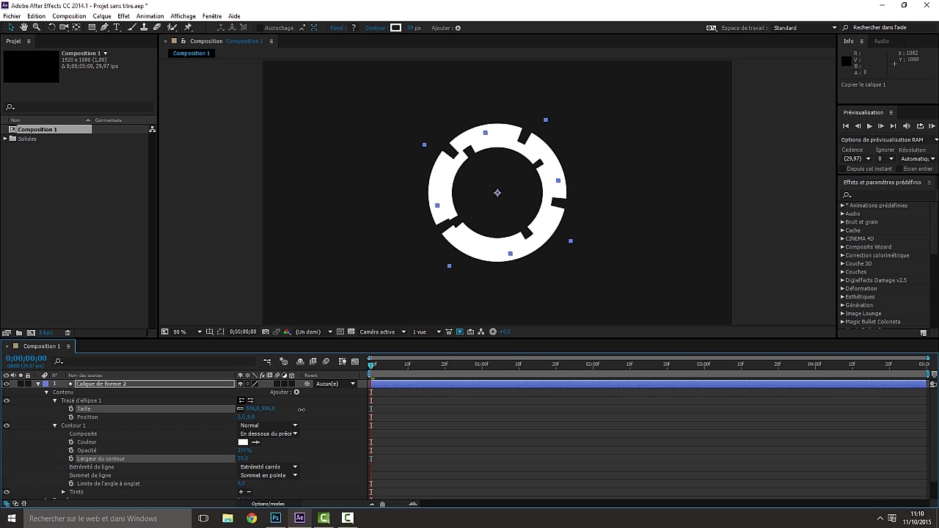
pyautogui.moveTo(317, 412); pyautogui.dragTo(319, 412)
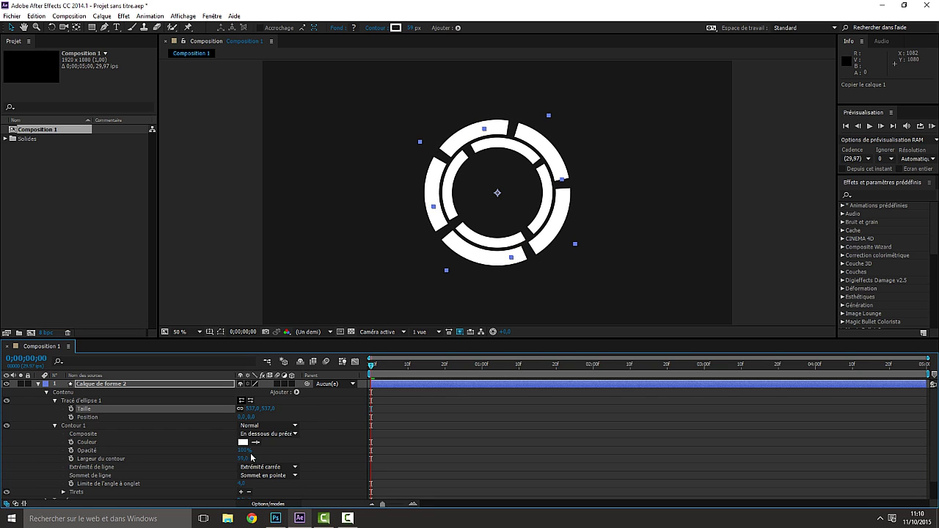
pyautogui.moveTo(242, 458); pyautogui.dragTo(227, 458)
# - Remove the gap from Calque de forme 2's stroke dashes and set the dash length to 286
pyautogui.scroll(-3, 137, 458)
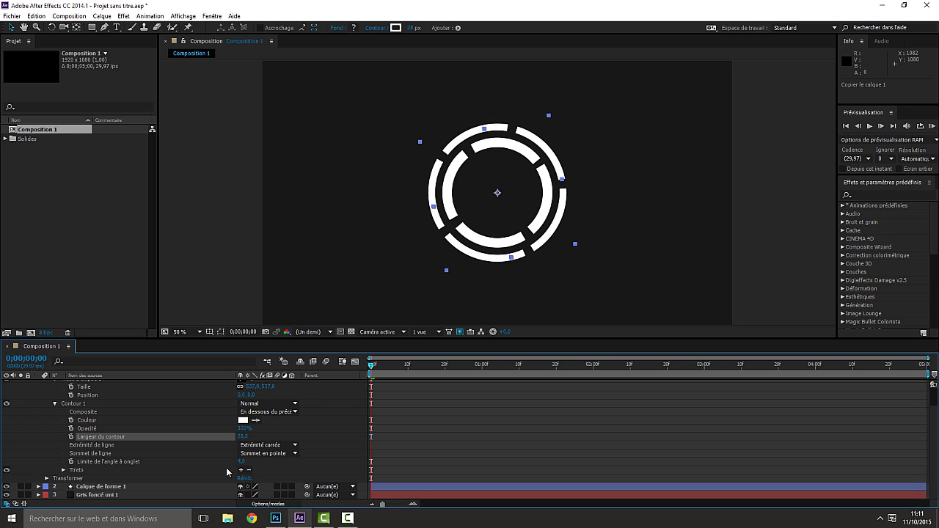
pyautogui.click(250, 471)
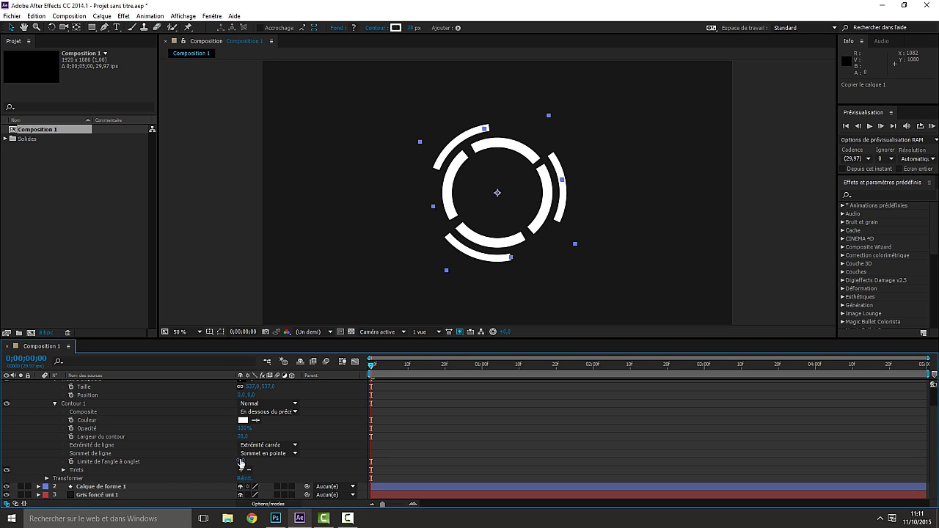
pyautogui.click(63, 470)
pyautogui.moveTo(243, 478)
pyautogui.mouseDown()
pyautogui.moveTo(114, 492)
pyautogui.moveTo(233, 472)
pyautogui.mouseUp()
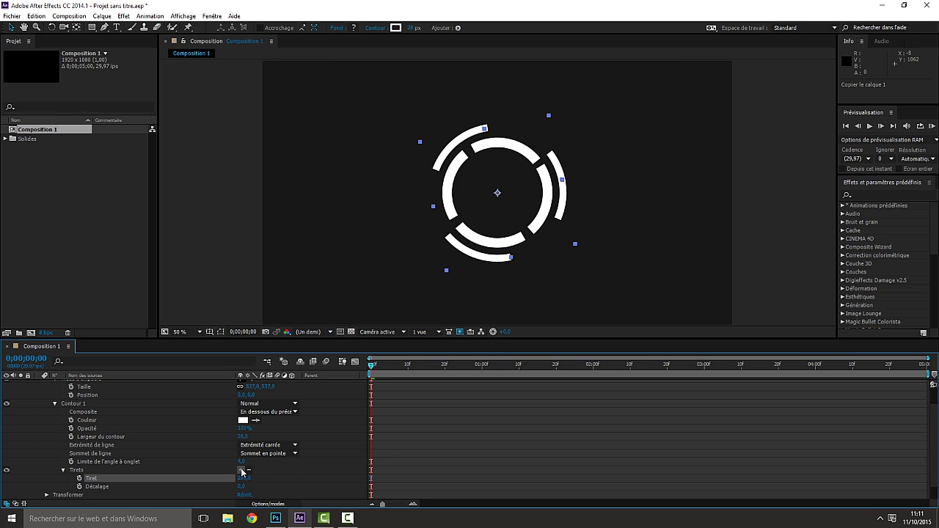
# - Add a gap of 263 and a second dash to Calque de forme 2's stroke, and set the first dash length to 59
pyautogui.click(242, 471)
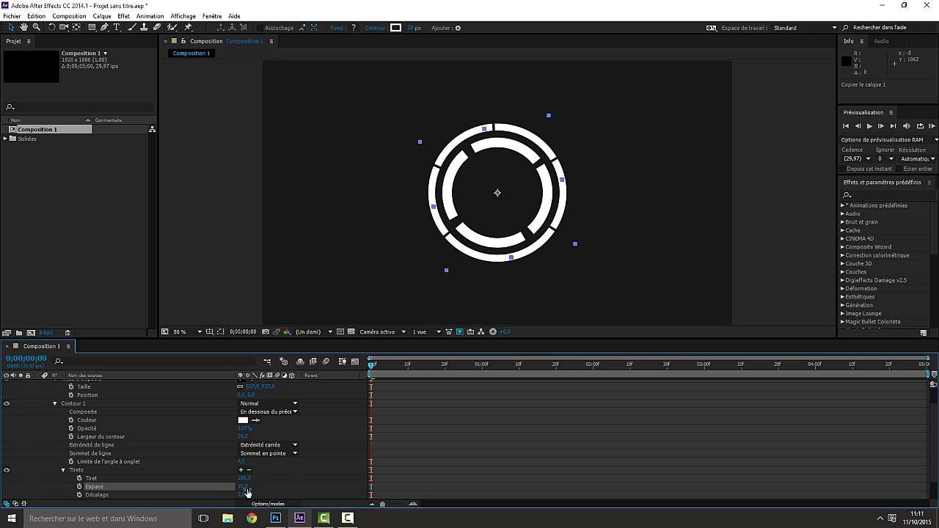
pyautogui.moveTo(242, 489); pyautogui.dragTo(269, 481)
pyautogui.click(242, 471)
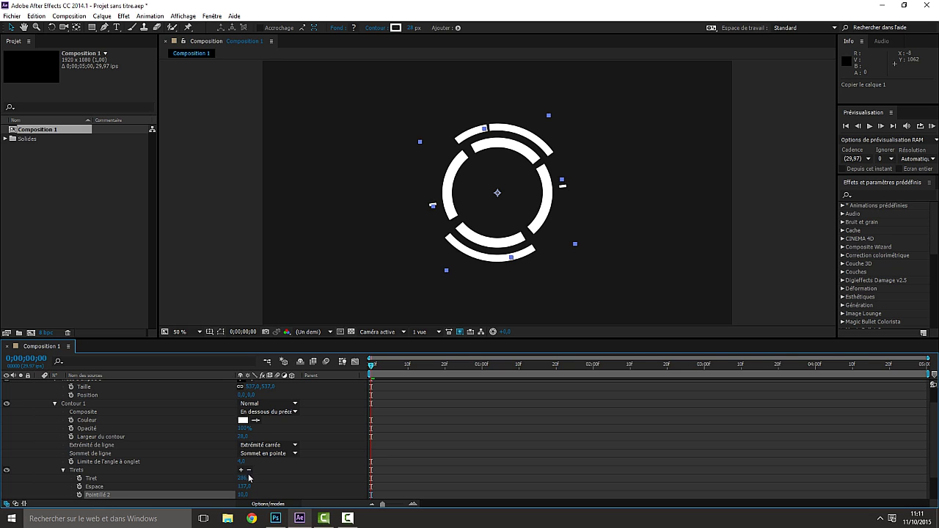
pyautogui.moveTo(244, 489); pyautogui.dragTo(342, 485)
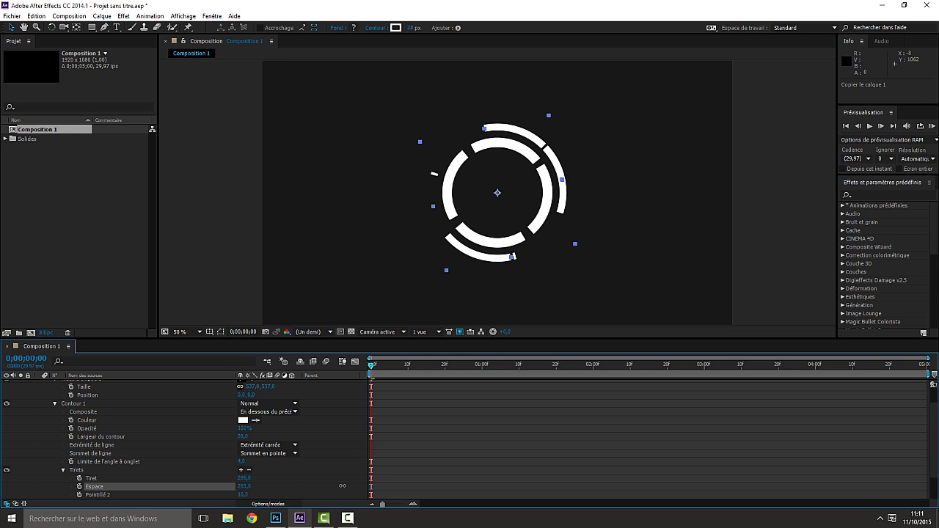
pyautogui.moveTo(245, 478); pyautogui.dragTo(149, 496)
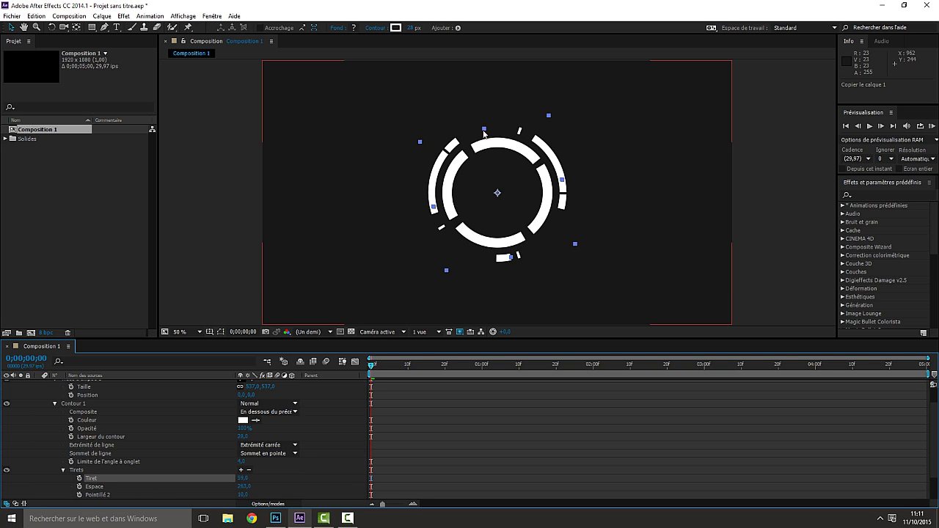
pyautogui.scroll(1, 146, 398)
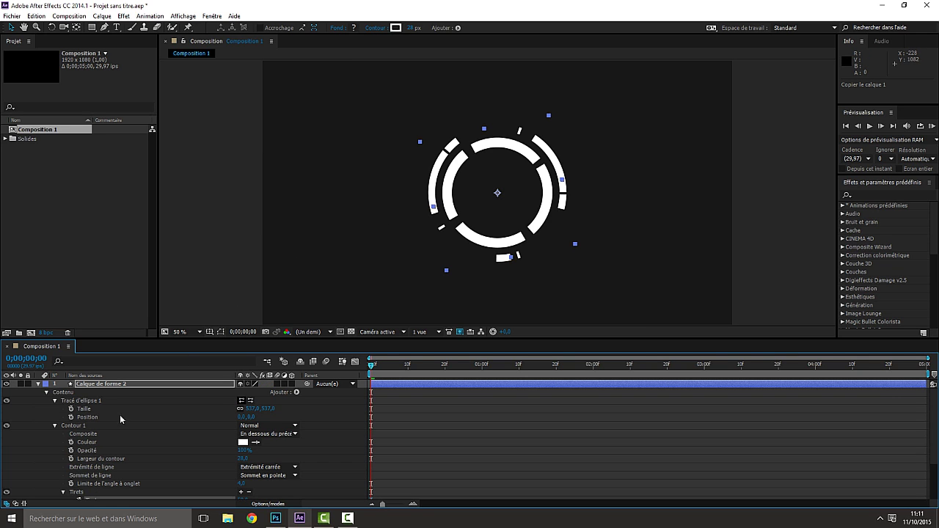
pyautogui.click(47, 393)
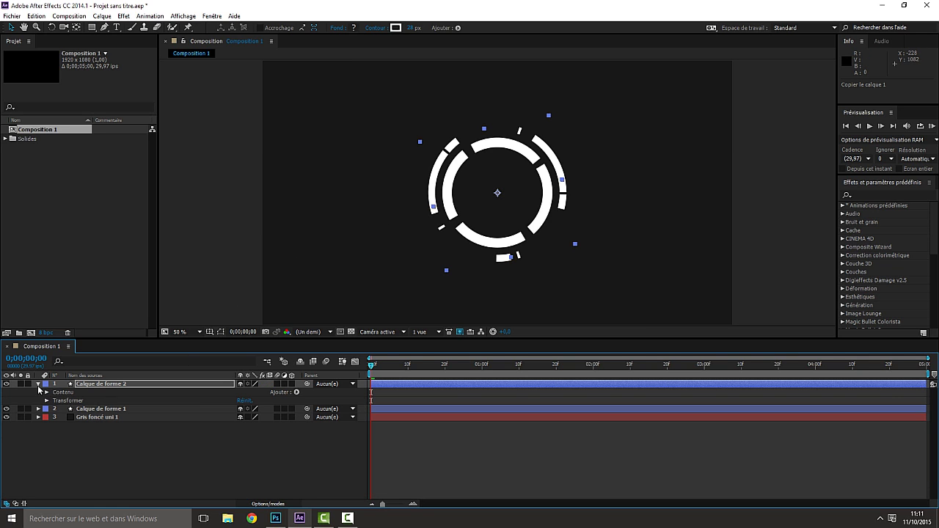
pyautogui.click(38, 383)
# - Duplicate shape layer Calque de forme 2 and set the copy's ellipse size to 621 by 621
pyautogui.click(107, 386)
pyautogui.hotkey('ctrl', 'c')
pyautogui.hotkey('ctrl', 'v')
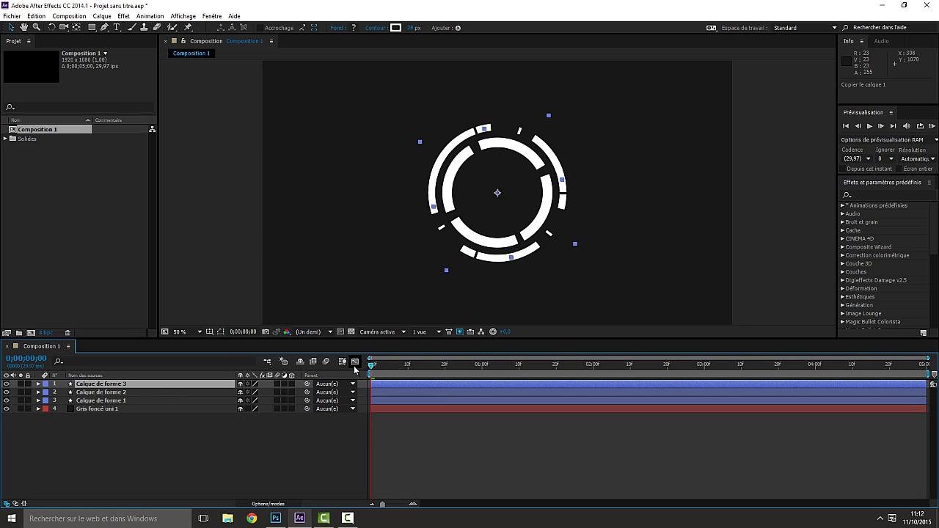
pyautogui.click(38, 384)
pyautogui.click(46, 394)
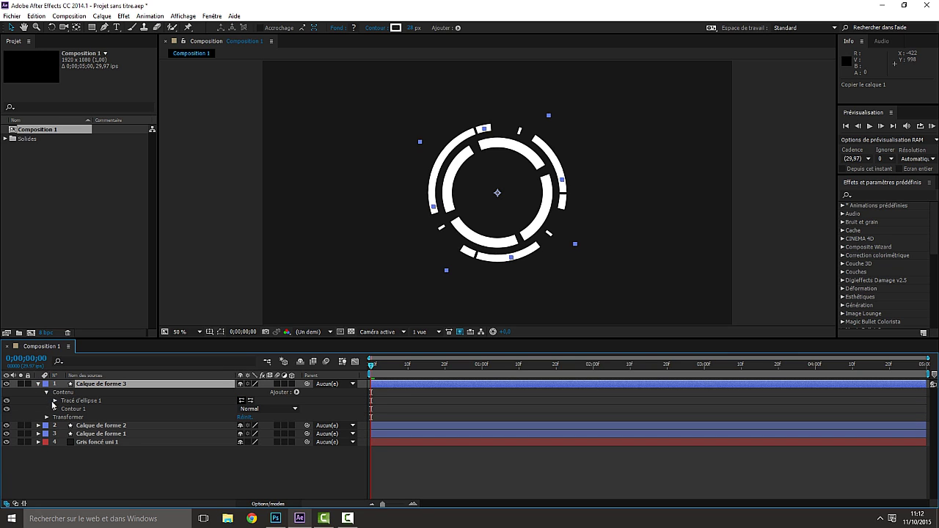
pyautogui.click(55, 401)
pyautogui.moveTo(250, 408); pyautogui.dragTo(298, 413)
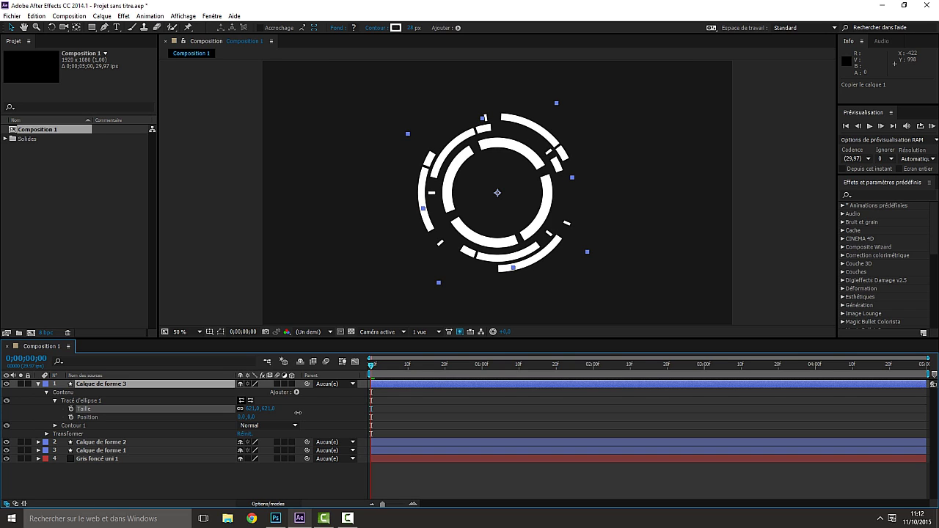
pyautogui.click(55, 401)
# - Set Calque de forme 3's stroke miter limit to 6 and its first dash length to 360
pyautogui.click(55, 409)
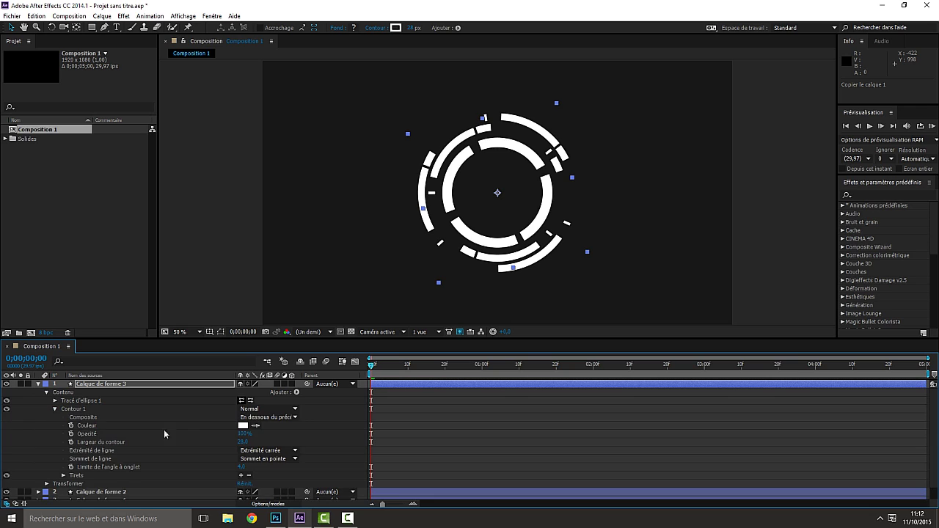
pyautogui.moveTo(245, 469); pyautogui.dragTo(268, 469)
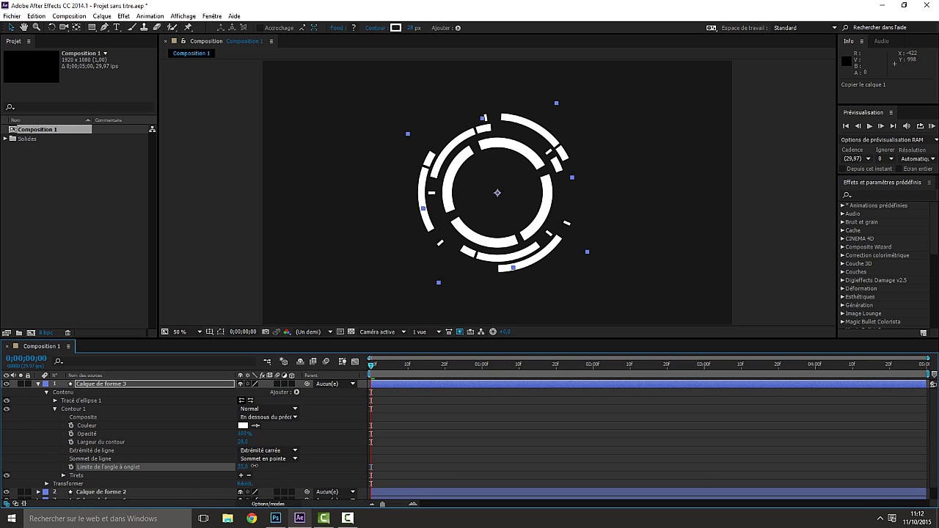
pyautogui.moveTo(229, 466); pyautogui.dragTo(245, 480)
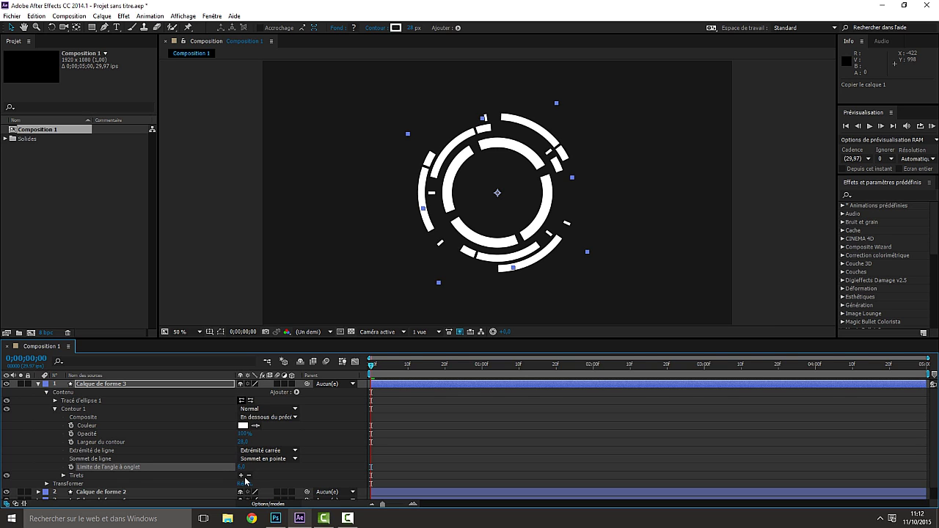
pyautogui.click(63, 475)
pyautogui.moveTo(243, 470); pyautogui.dragTo(413, 497)
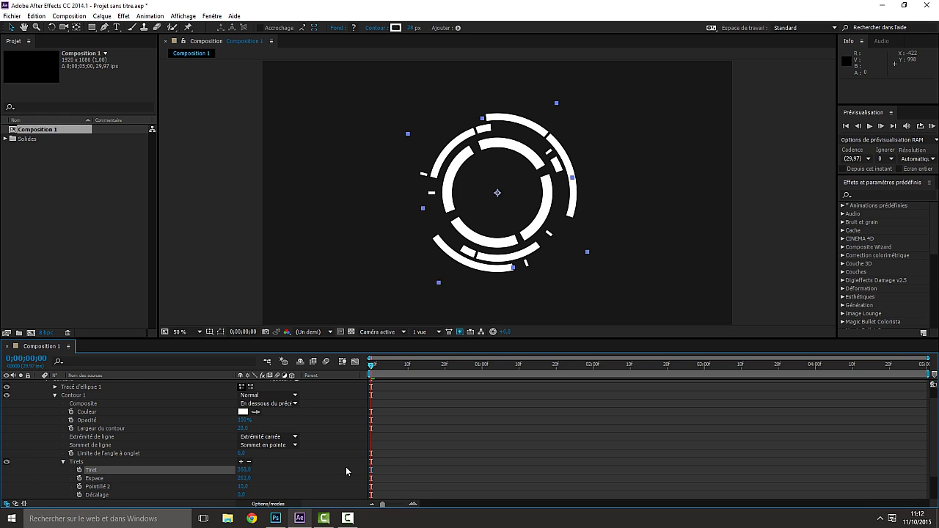
pyautogui.click(64, 464)
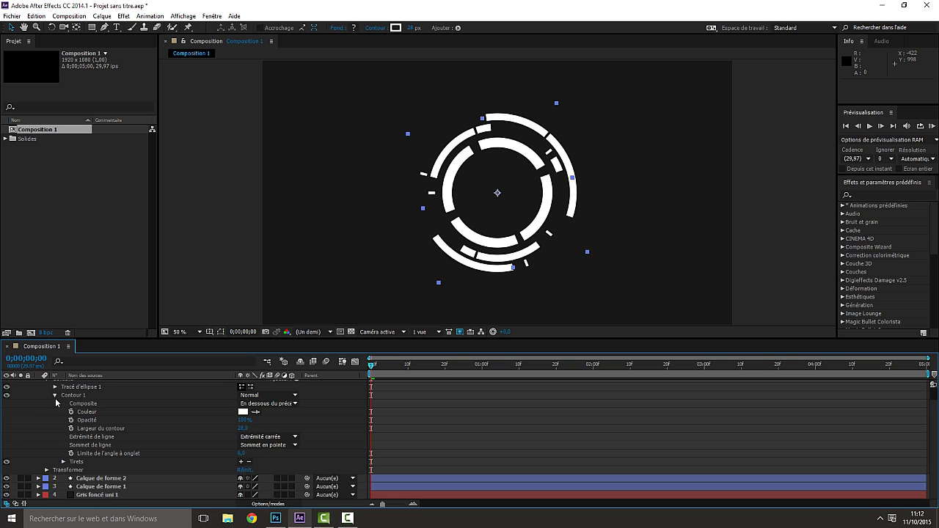
pyautogui.scroll(2, 48, 394)
pyautogui.click(39, 385)
# - Duplicate shape layer Calque de forme 3 and move the playhead to 0;00;00;18
pyautogui.click(104, 388)
pyautogui.hotkey('ctrl', 'd')
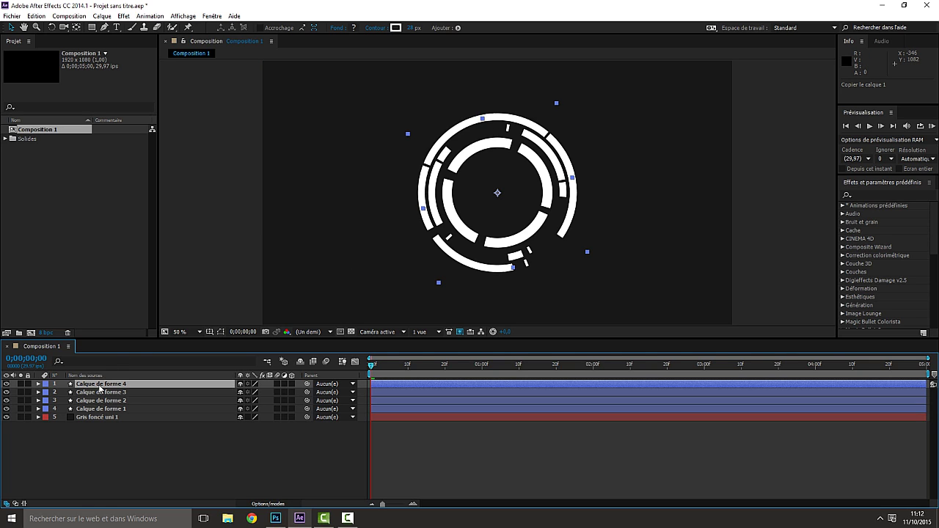
pyautogui.moveTo(372, 364); pyautogui.dragTo(438, 364)
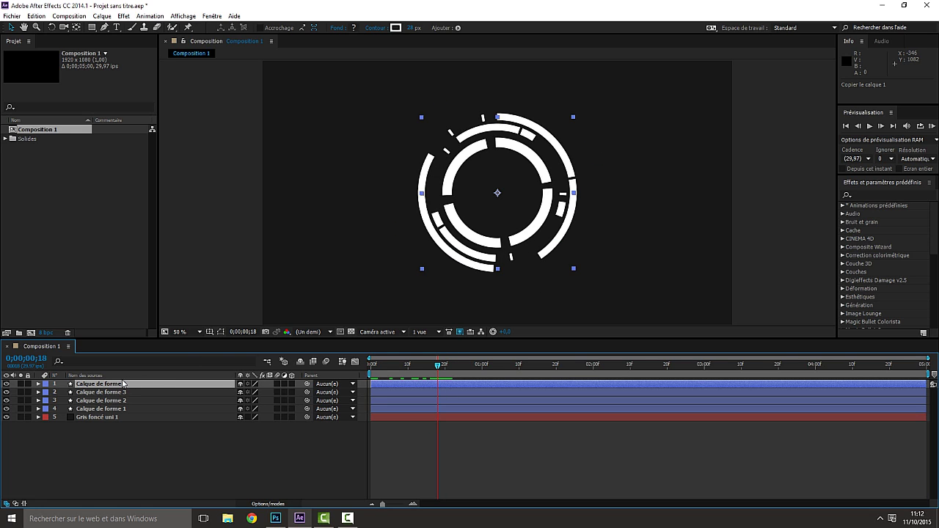
# - Duplicate shape layer Calque de forme 4 and set the copy's ellipse size to 718 by 718 for the outermost ring
pyautogui.hotkey('ctrl', 'd')
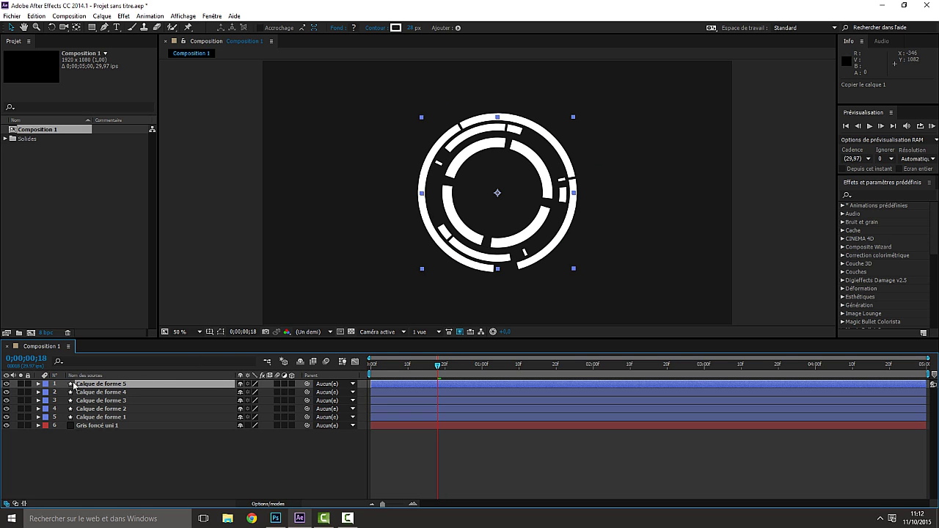
pyautogui.click(38, 383)
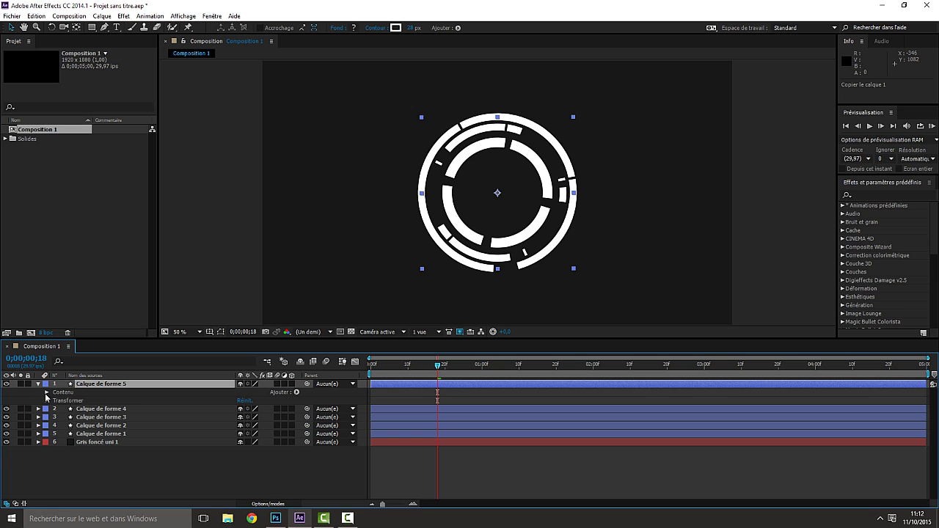
pyautogui.click(47, 392)
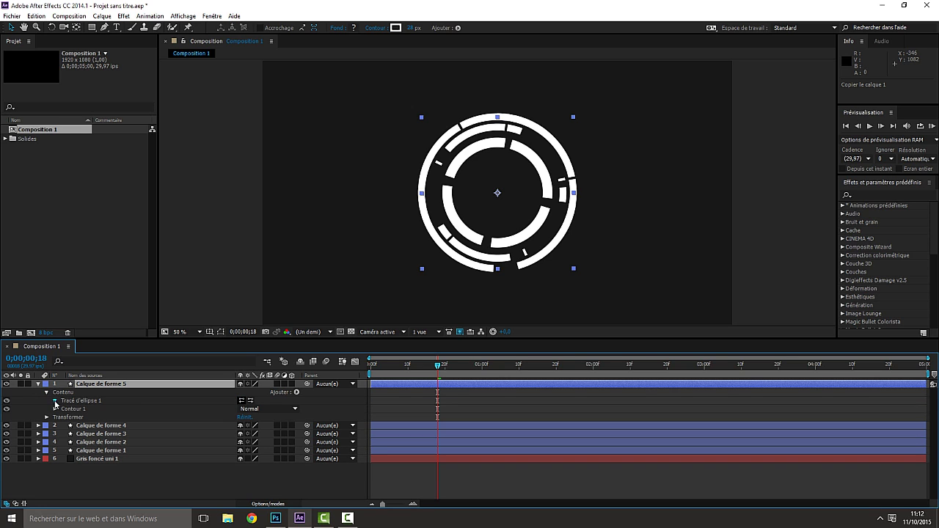
pyautogui.click(55, 401)
pyautogui.moveTo(257, 409); pyautogui.dragTo(293, 404)
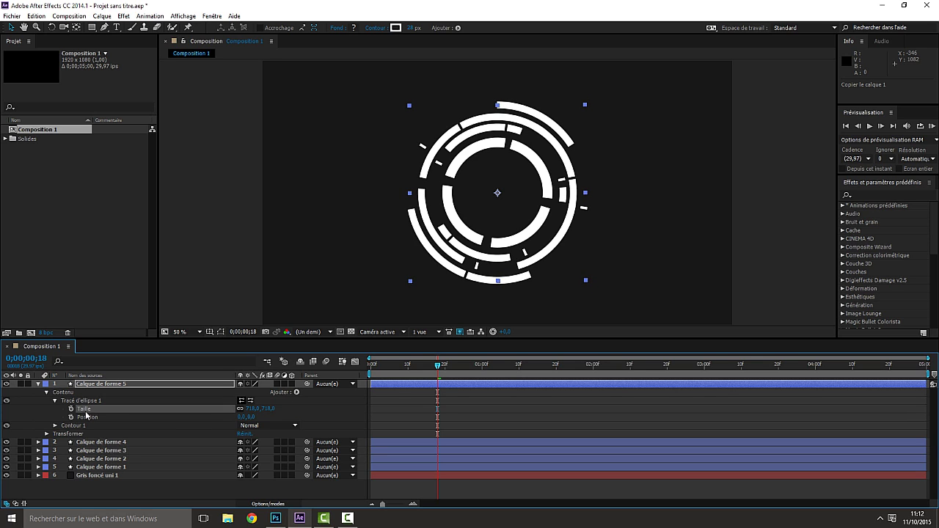
pyautogui.click(56, 401)
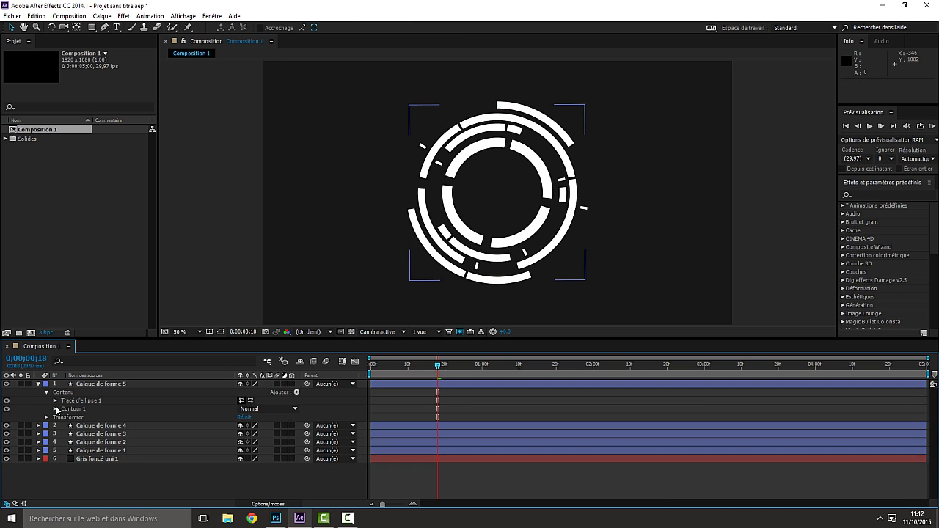
# - Replace Calque de forme 5's existing stroke dashes and gap with a single dash of length 4
pyautogui.click(55, 409)
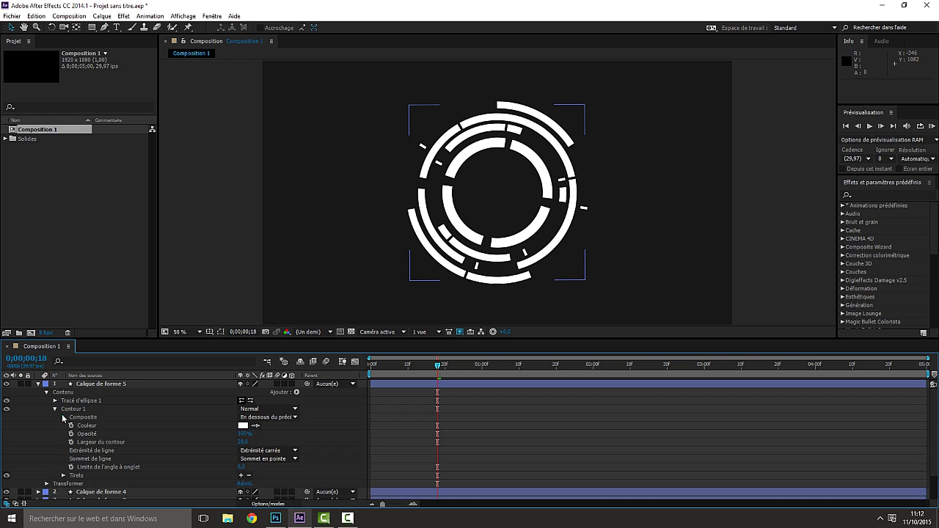
pyautogui.click(63, 476)
pyautogui.click(250, 461)
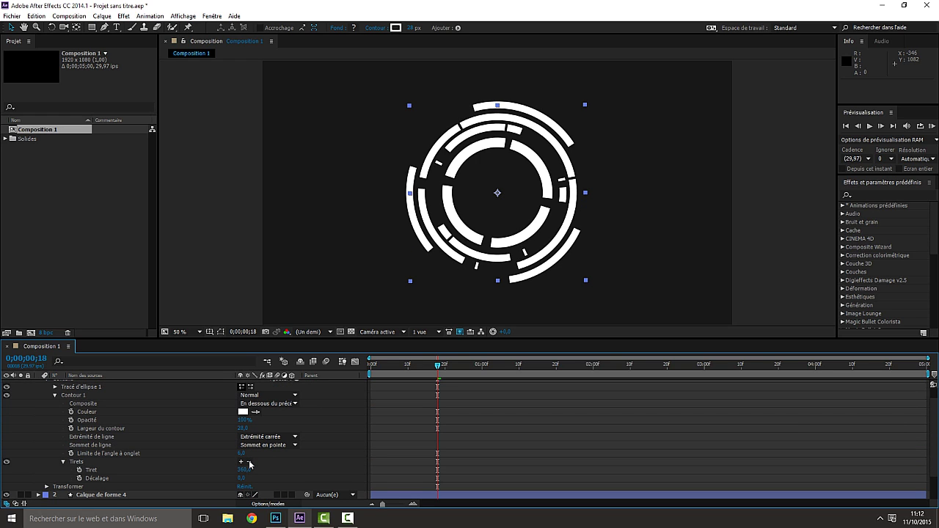
pyautogui.click(249, 463)
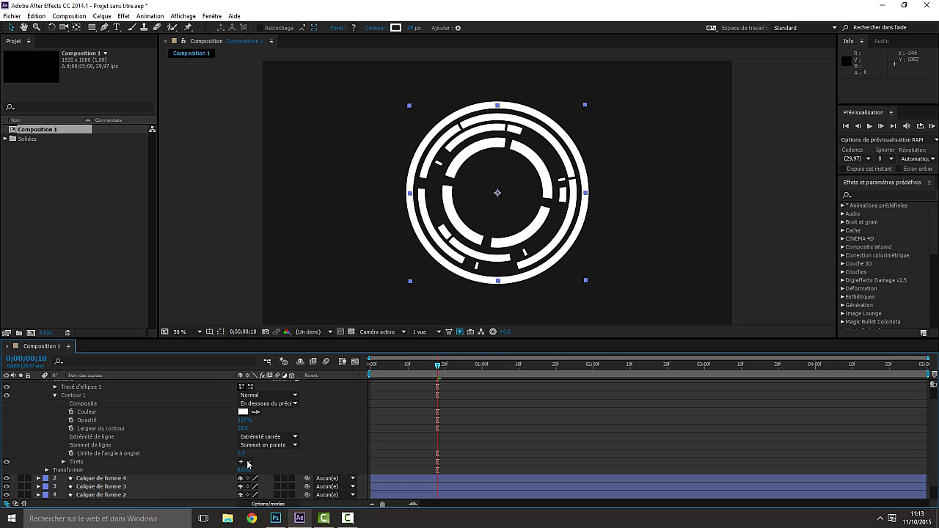
pyautogui.click(241, 462)
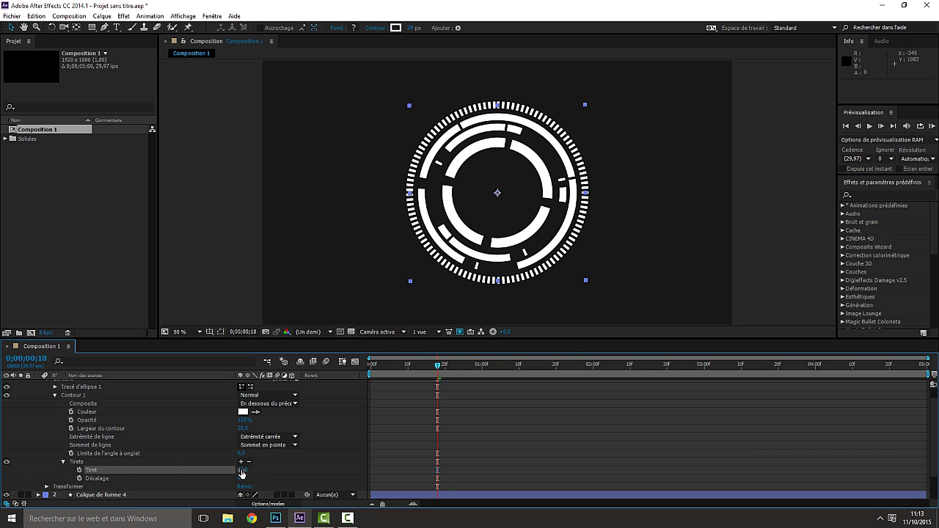
pyautogui.moveTo(240, 469); pyautogui.dragTo(240, 470)
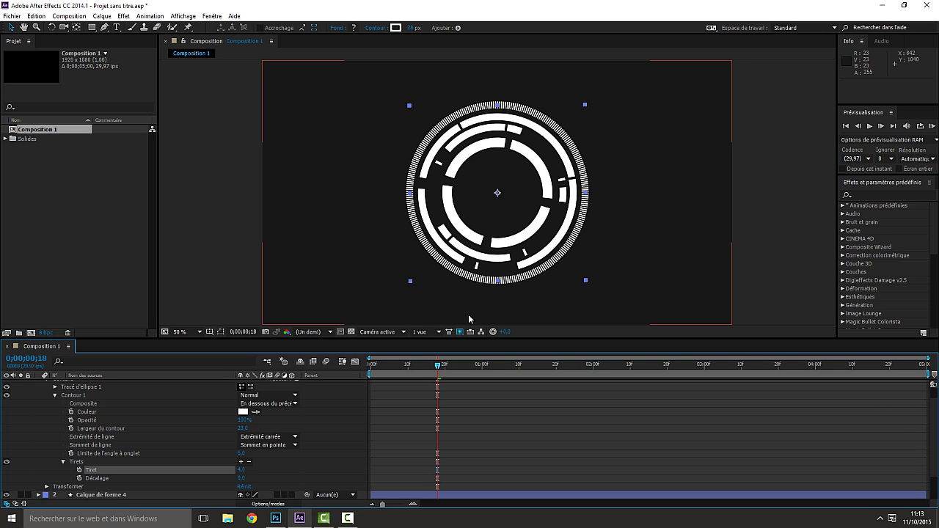
pyautogui.scroll(2, 169, 409)
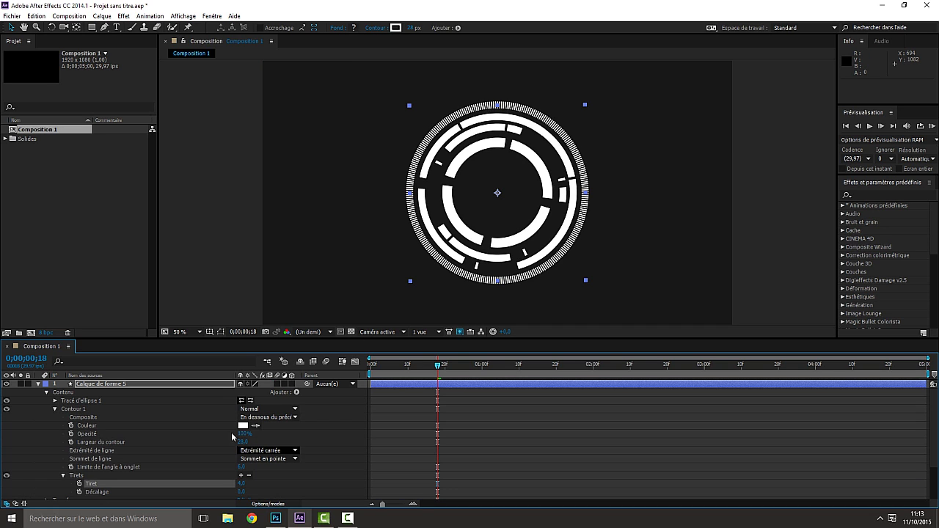
pyautogui.click(38, 384)
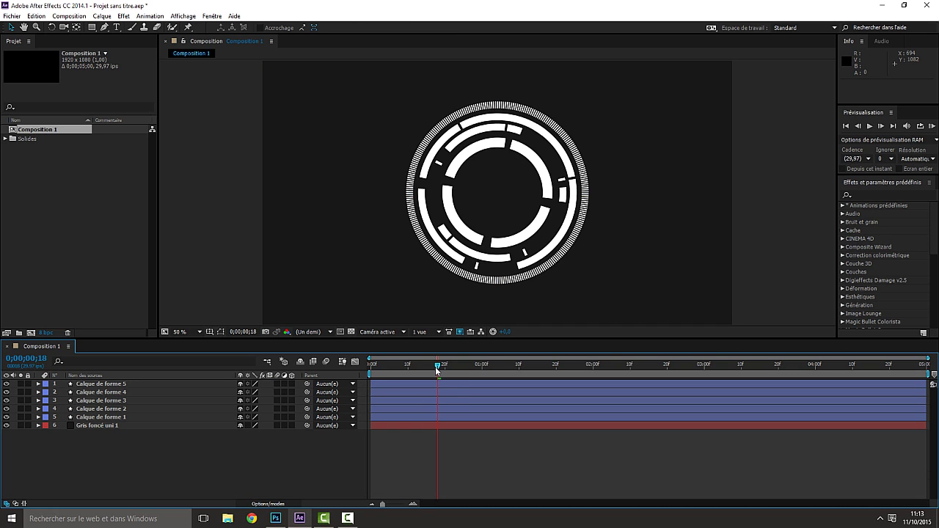
# - Preview the animation of all the rings from the start of the composition, then stop playback
pyautogui.moveTo(437, 366); pyautogui.dragTo(301, 368)
pyautogui.click(870, 126)
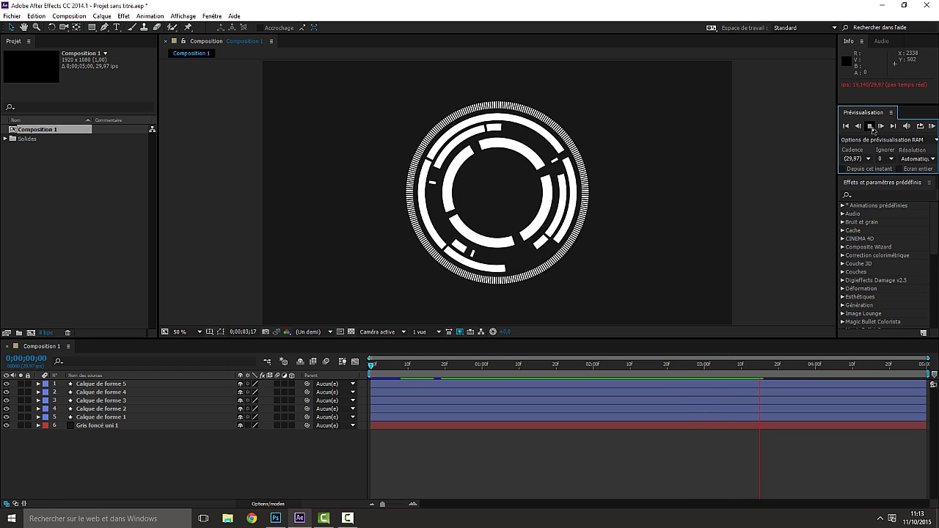
pyautogui.click(871, 128)
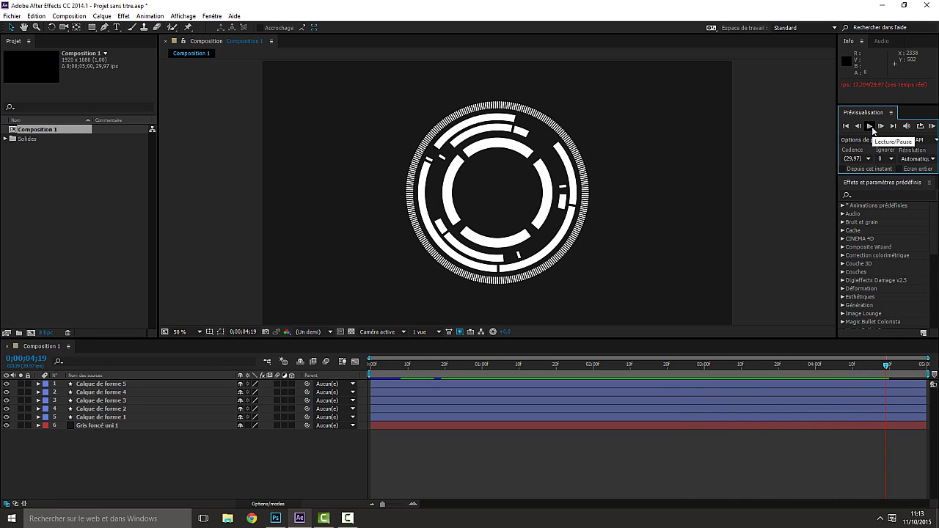
pyautogui.click(166, 443)
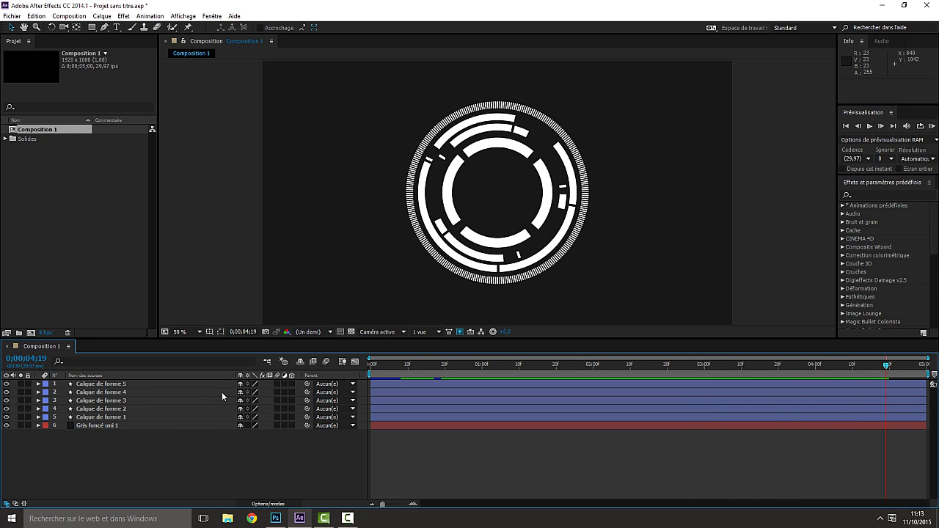
pyautogui.click(112, 417)
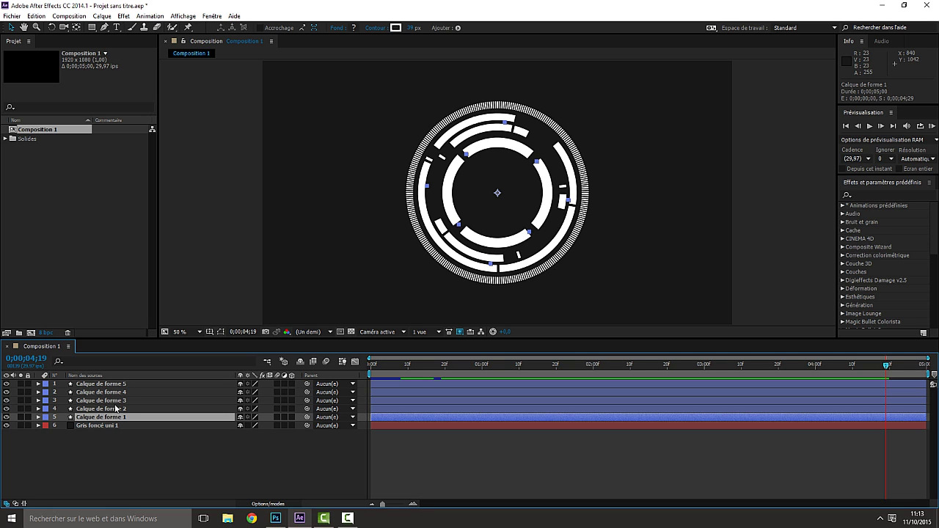
pyautogui.keyDown('shift'); pyautogui.click(110, 384); pyautogui.keyUp('shift')
pyautogui.rightClick(112, 390)
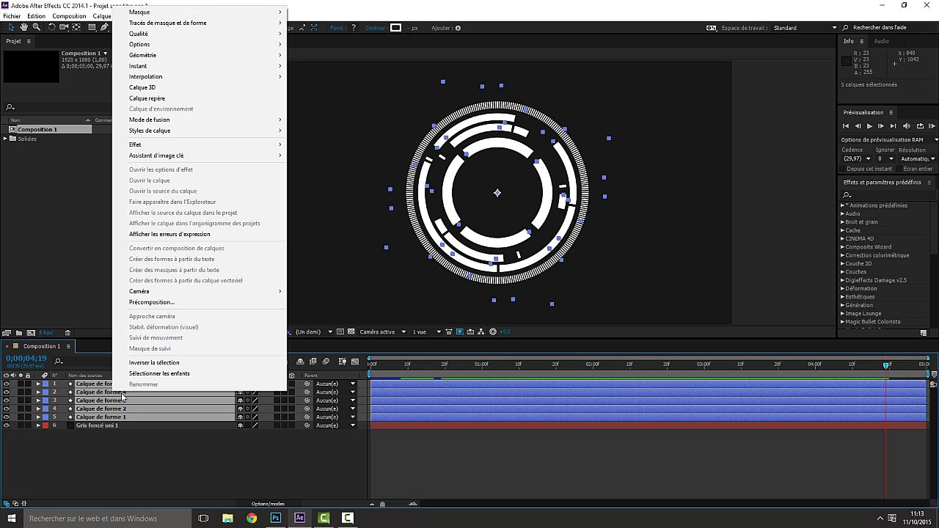
pyautogui.click(113, 447)
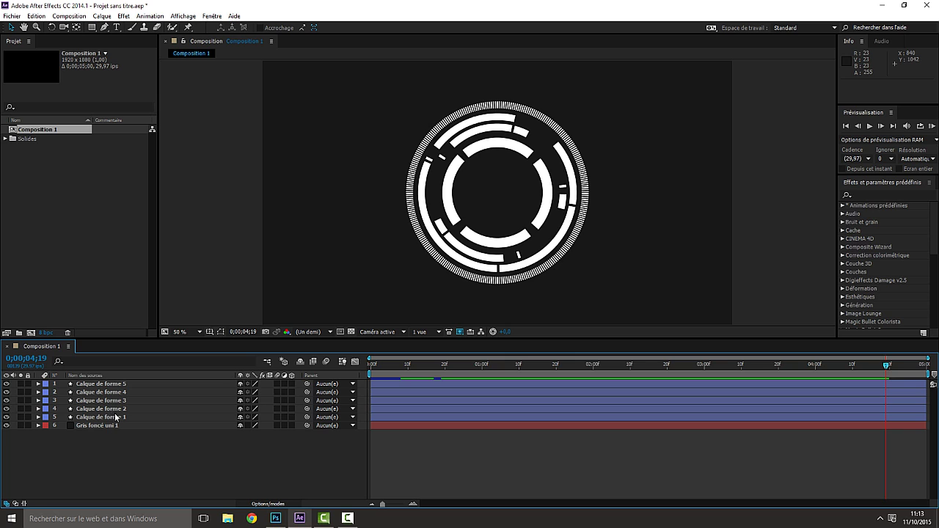
# - Precompose the five shape layers, Calque de forme 1 to 5, into a new composition named HUD 1
pyautogui.click(116, 417)
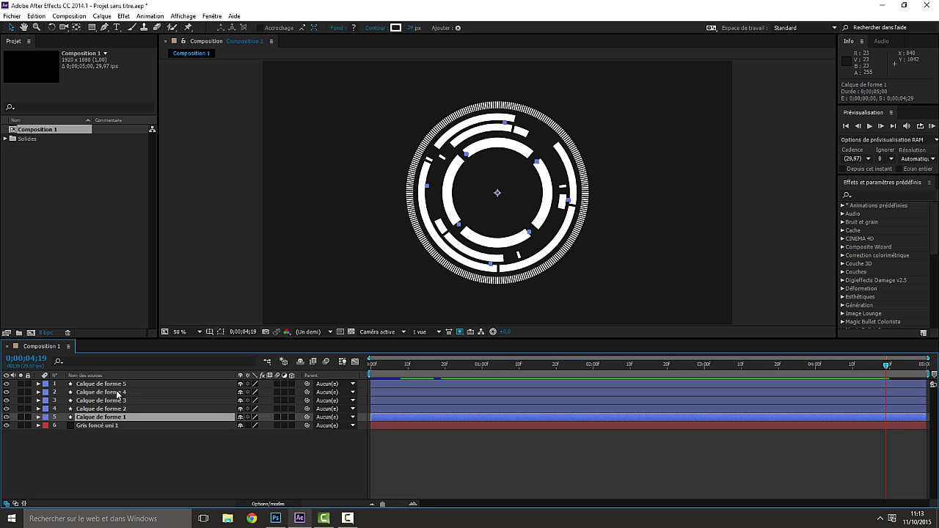
pyautogui.keyDown('shift'); pyautogui.click(117, 385); pyautogui.keyUp('shift')
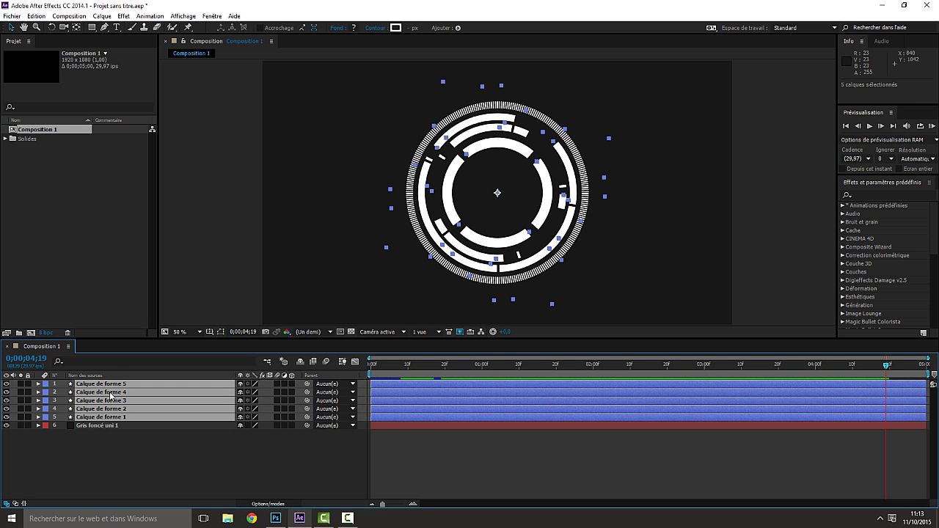
pyautogui.rightClick(113, 394)
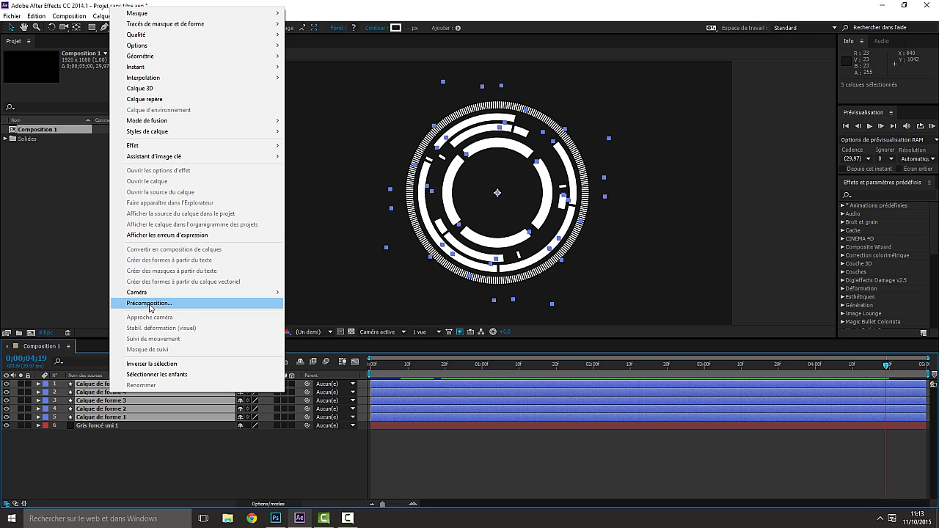
pyautogui.click(150, 304)
pyautogui.press('BackSpace')
pyautogui.write('HUD 1')
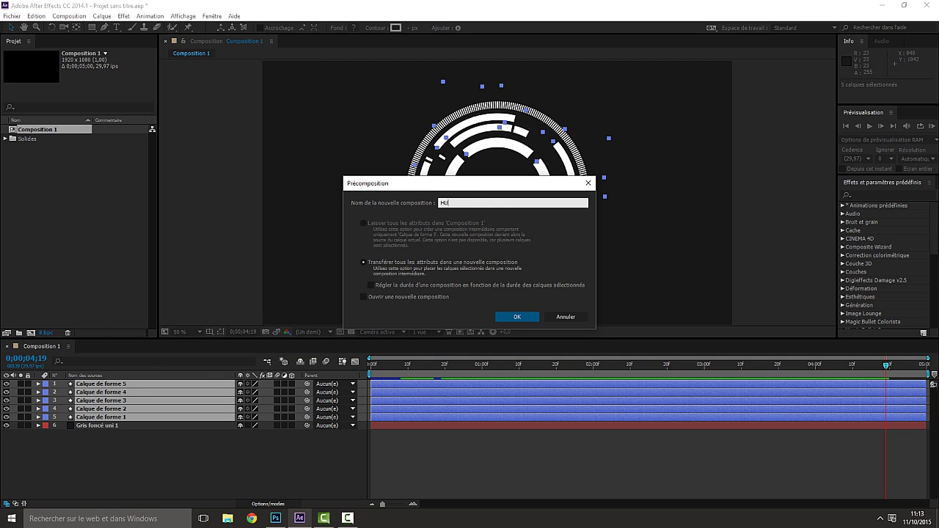
pyautogui.click(517, 317)
# - Hide the HUD 1 layer and create a new empty shape layer in Composition 1
pyautogui.click(86, 388)
pyautogui.click(145, 442)
pyautogui.rightClick(127, 408)
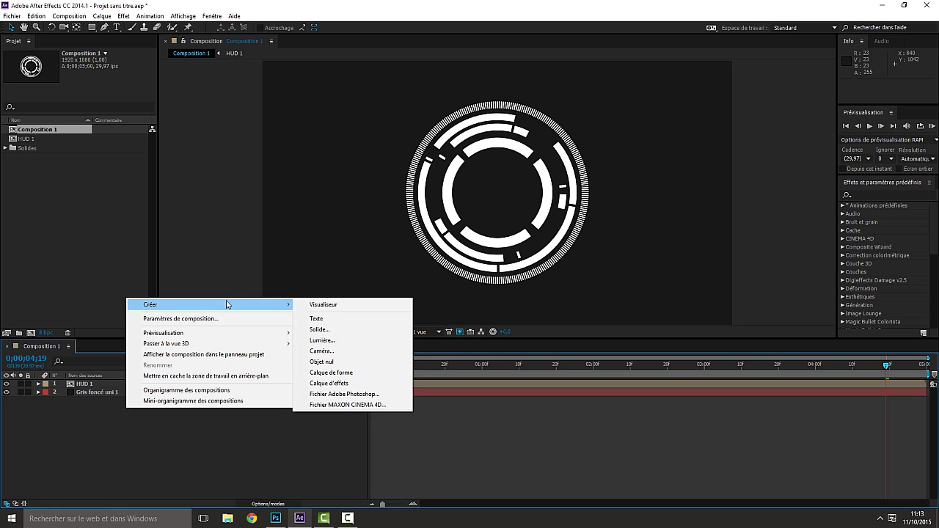
pyautogui.click(6, 384)
pyautogui.rightClick(146, 409)
pyautogui.moveTo(207, 306)
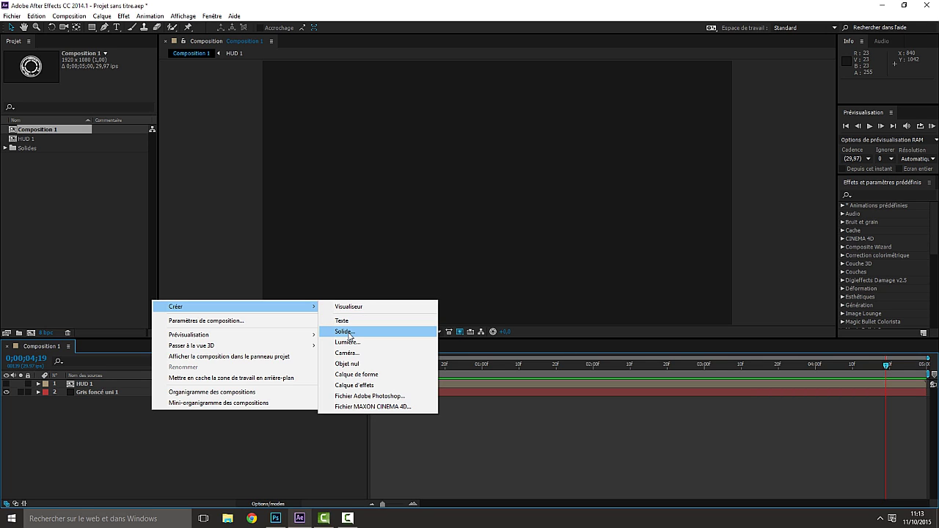
pyautogui.click(356, 374)
# - Add an ellipse path, a stroke (Contour) and a Trim Paths operator (Raccorder les tracés) to the new shape layer
pyautogui.click(296, 392)
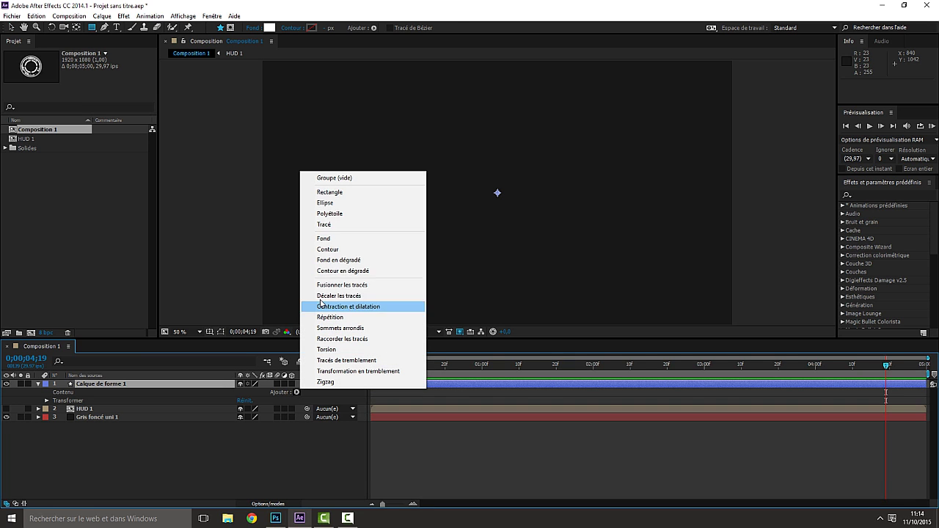
pyautogui.click(337, 204)
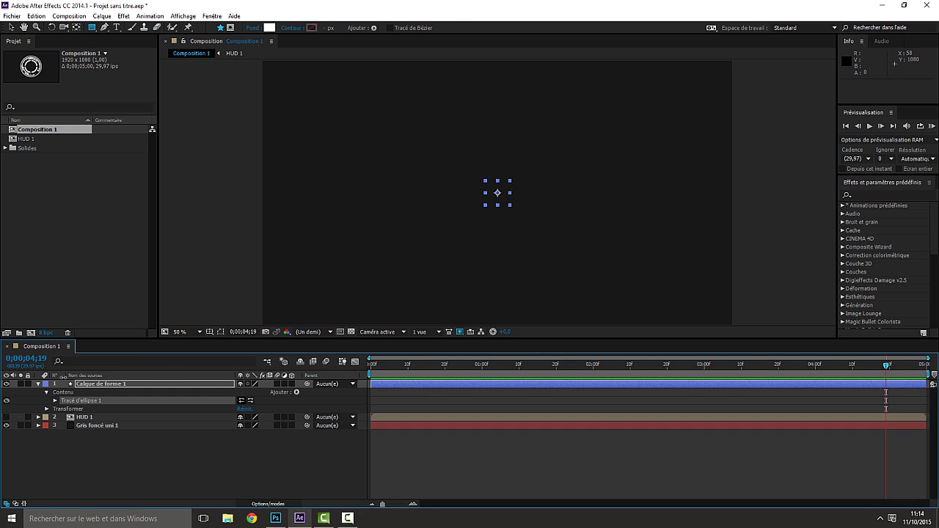
pyautogui.click(297, 391)
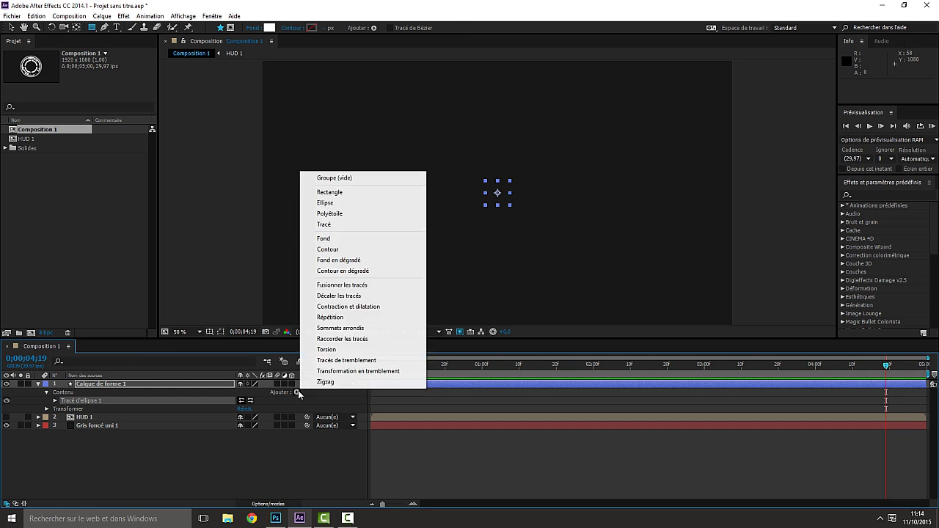
pyautogui.click(345, 249)
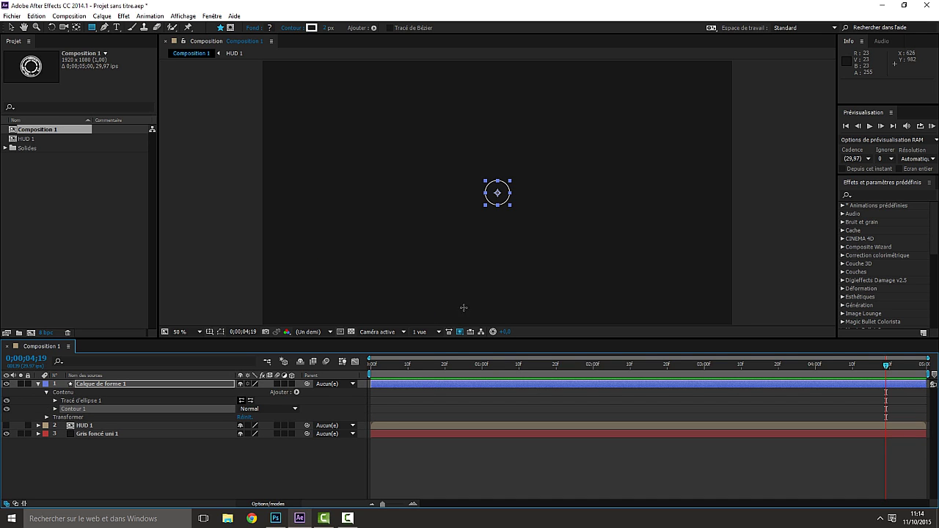
pyautogui.press('F9')
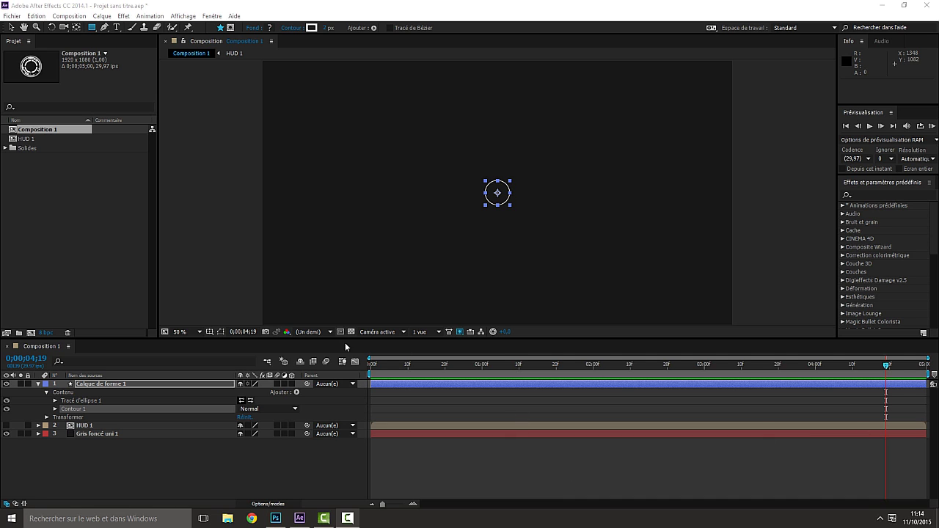
pyautogui.click(297, 392)
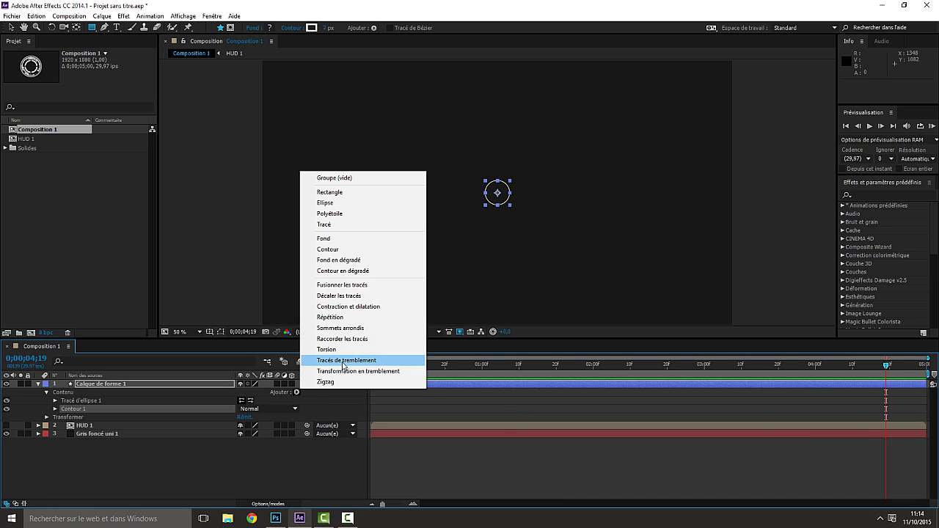
pyautogui.click(342, 338)
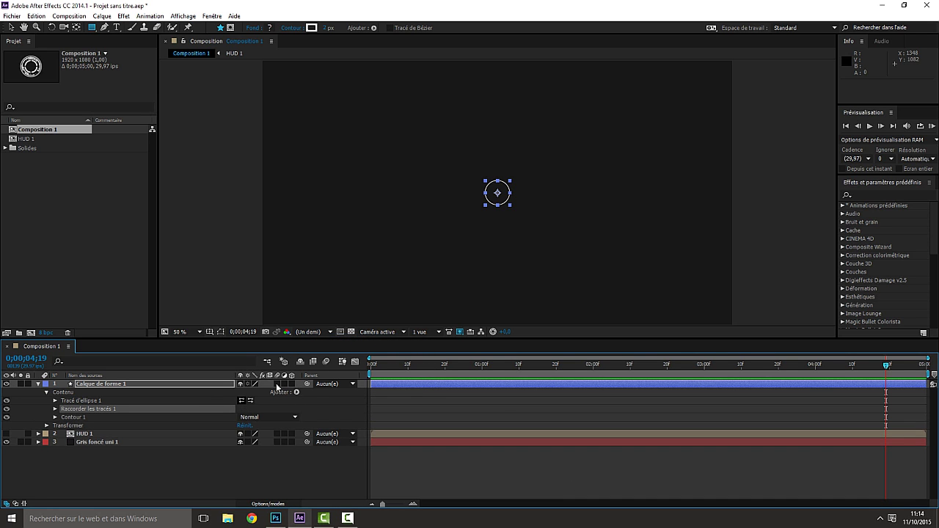
# - Set the new ellipse's size to 326 by 326 and its stroke width to 103
pyautogui.click(55, 401)
pyautogui.moveTo(251, 408); pyautogui.dragTo(336, 409)
pyautogui.moveTo(348, 409); pyautogui.dragTo(359, 410)
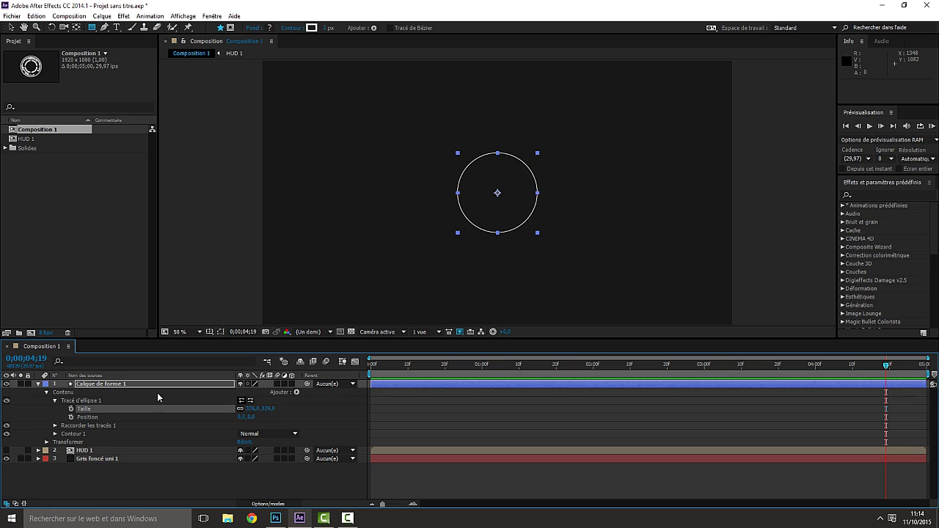
pyautogui.click(55, 401)
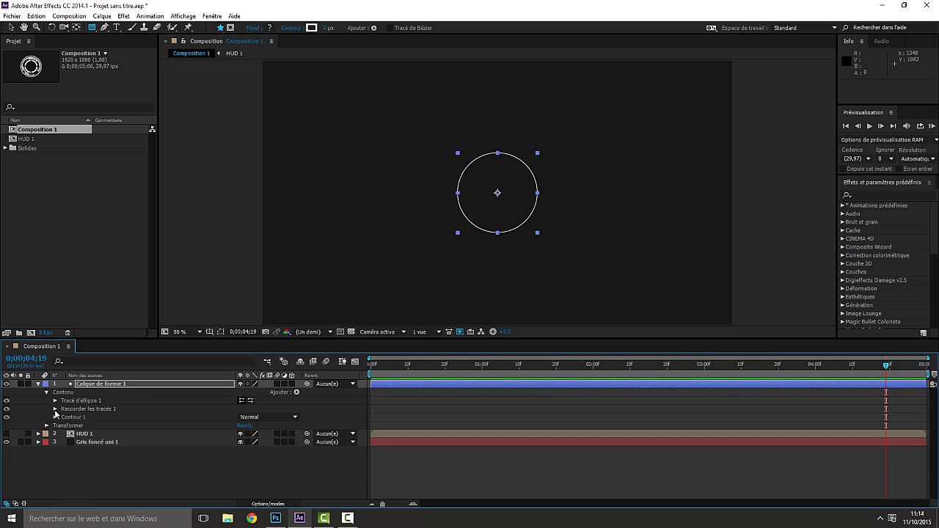
pyautogui.click(55, 418)
pyautogui.moveTo(243, 450); pyautogui.dragTo(294, 450)
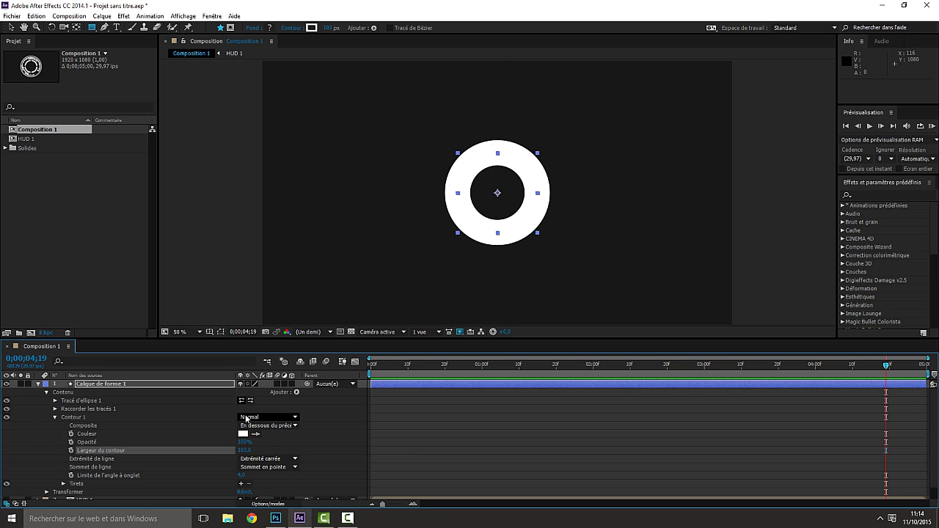
pyautogui.click(56, 419)
# - Trim the ellipse's path to a quarter-circle segment with the start (Début) at 5% and the end (Fin) at 25%
pyautogui.click(55, 409)
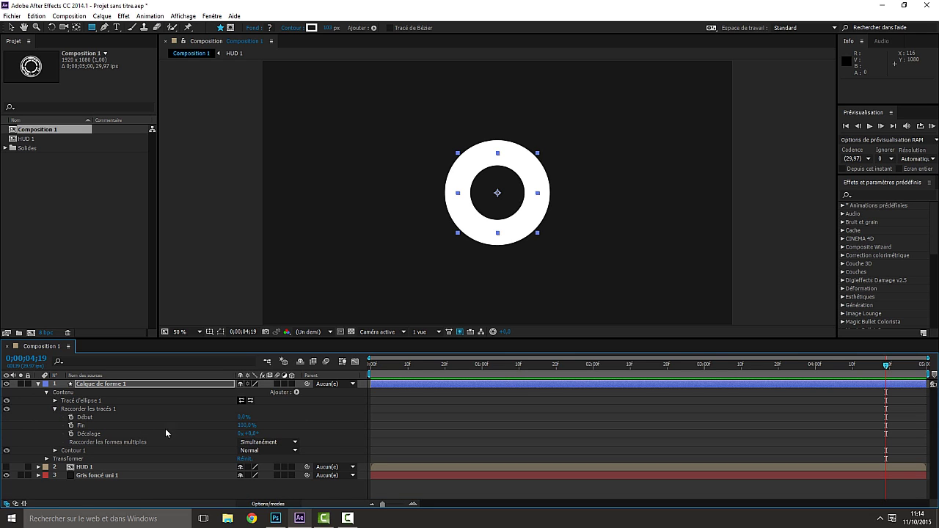
pyautogui.click(243, 416)
pyautogui.write('5')
pyautogui.press('Return')
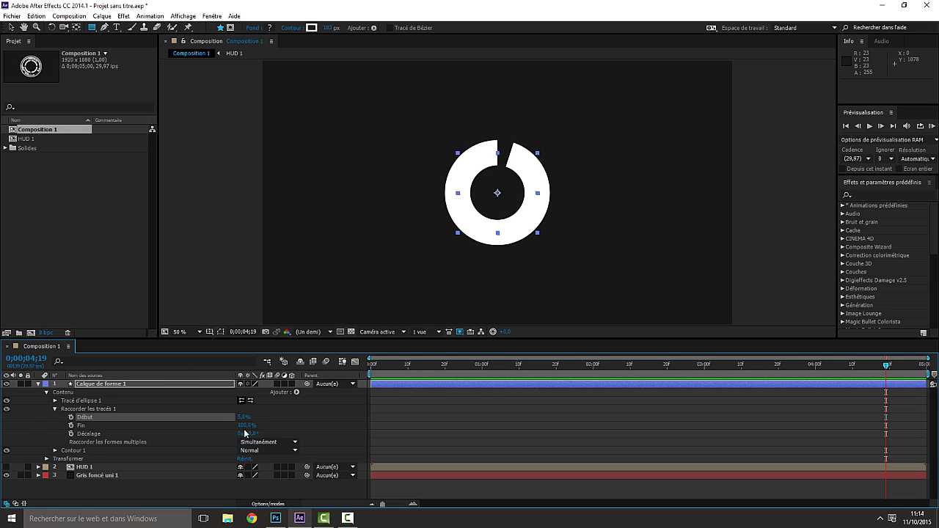
pyautogui.click(271, 435)
pyautogui.moveTo(245, 426); pyautogui.dragTo(208, 427)
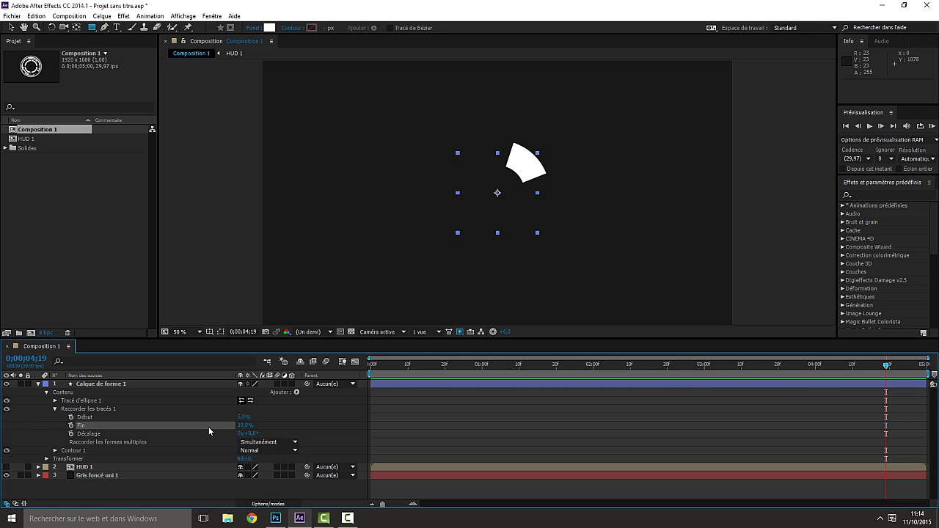
pyautogui.click(244, 425)
pyautogui.press('BackSpace')
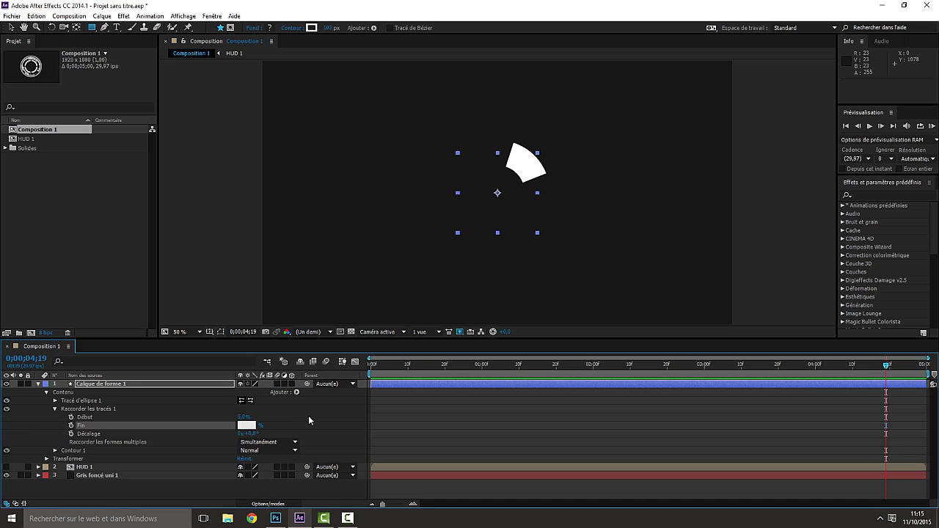
pyautogui.write('25')
pyautogui.press('Return')
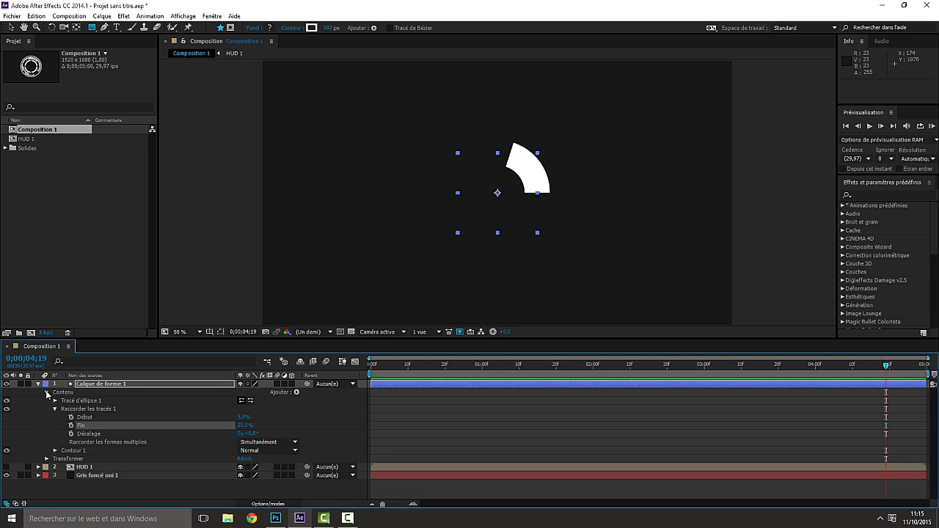
pyautogui.click(55, 409)
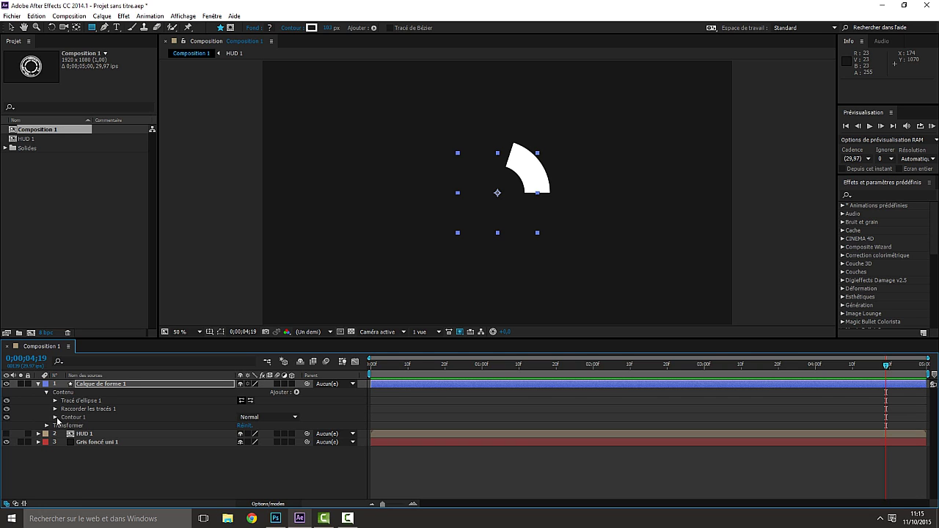
# - Add a Repeater (Répétition) to the shape layer's contents and set it to 4 copies
pyautogui.click(296, 392)
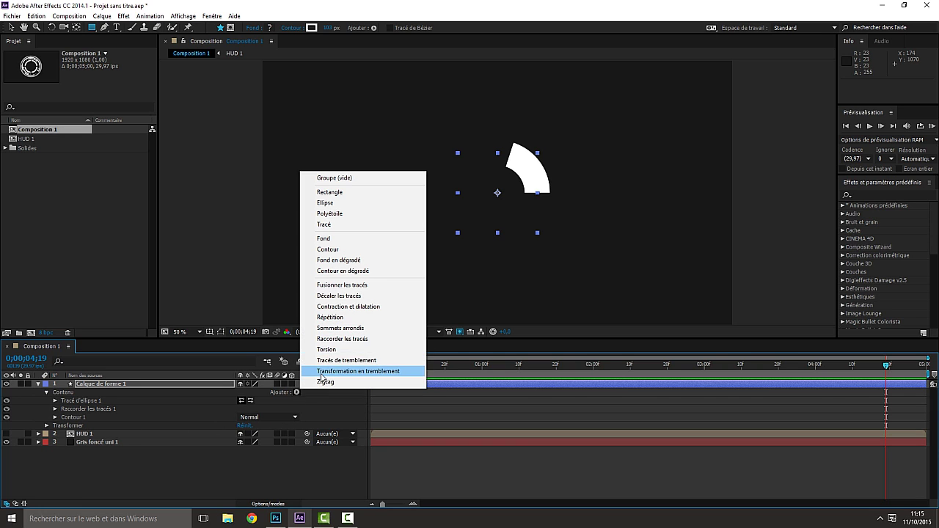
pyautogui.click(338, 318)
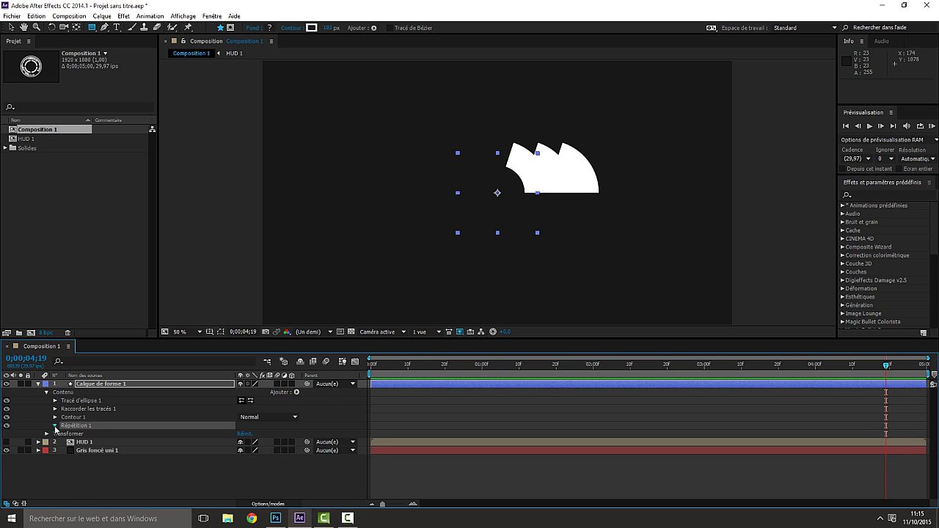
pyautogui.click(55, 426)
pyautogui.click(240, 433)
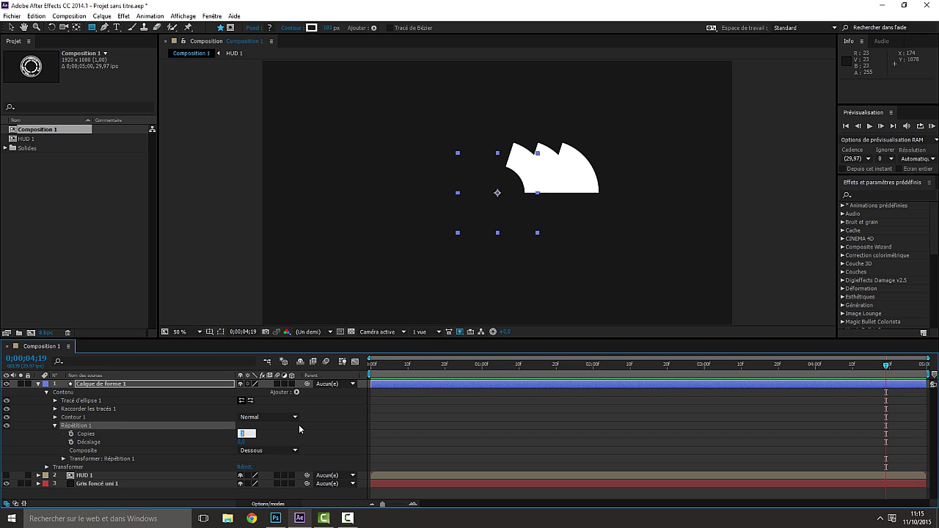
pyautogui.press('Return')
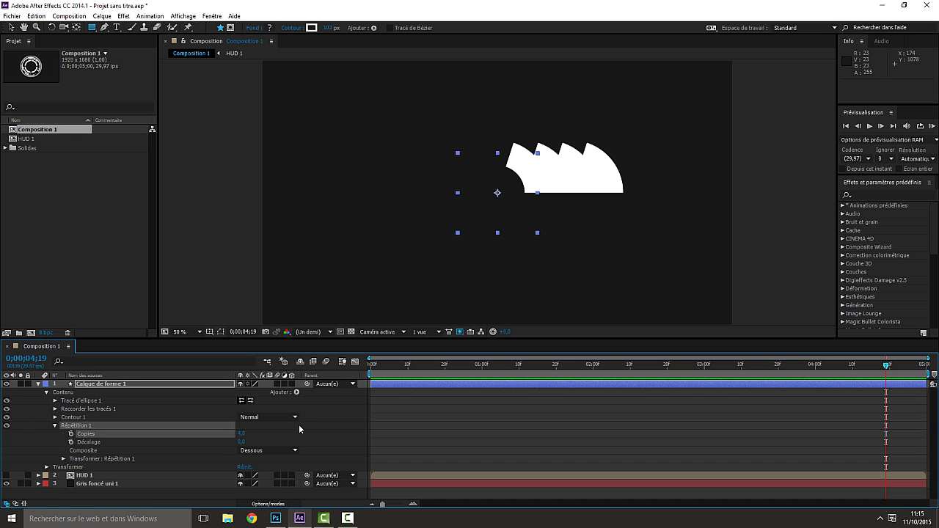
# - Set the horizontal position in the repeater's transform to 0 so the copies share one centre
pyautogui.click(55, 426)
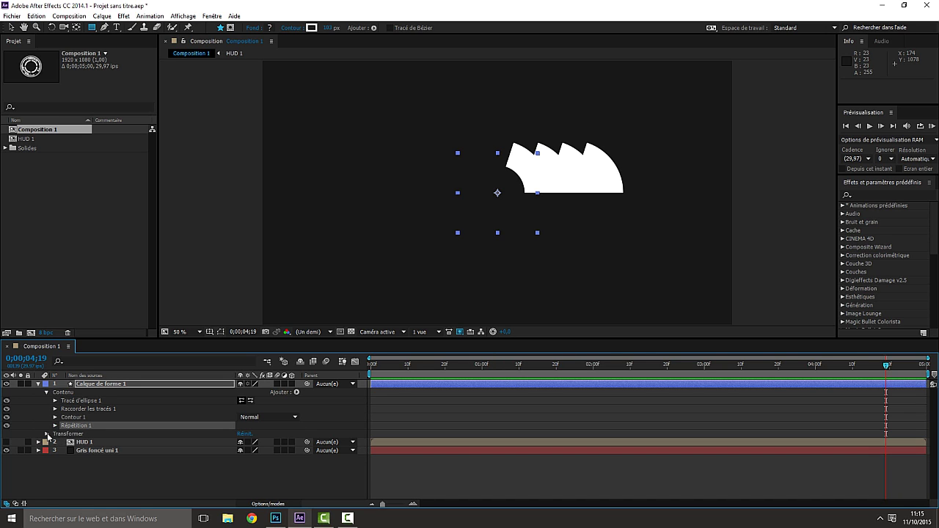
pyautogui.click(58, 430)
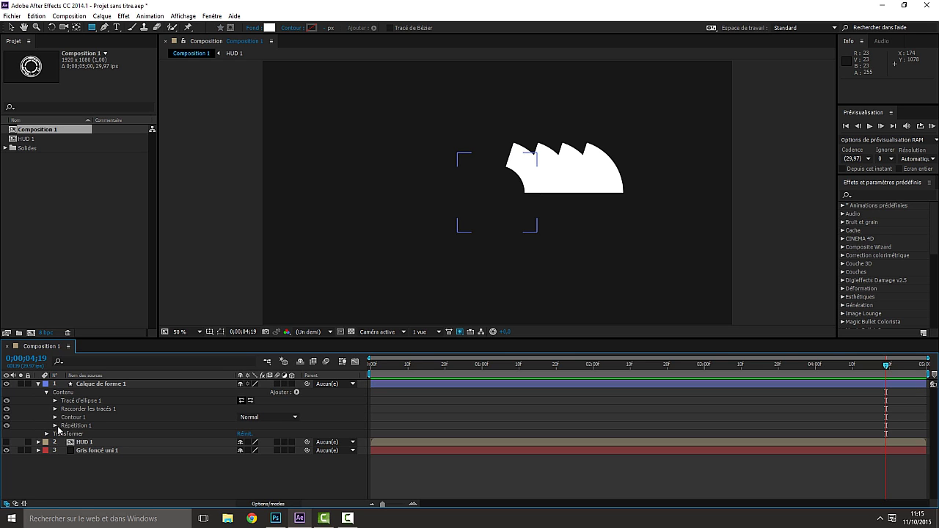
pyautogui.click(55, 427)
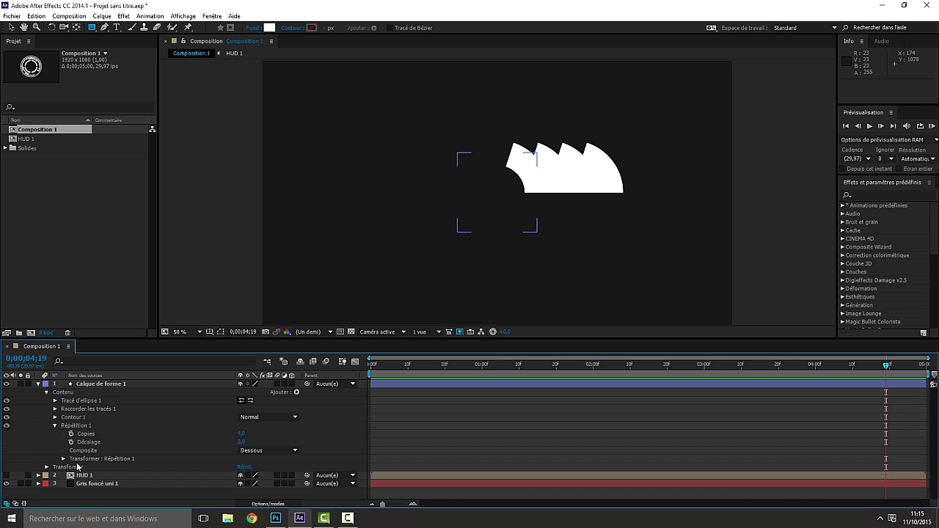
pyautogui.click(63, 460)
pyautogui.scroll(-3, 135, 452)
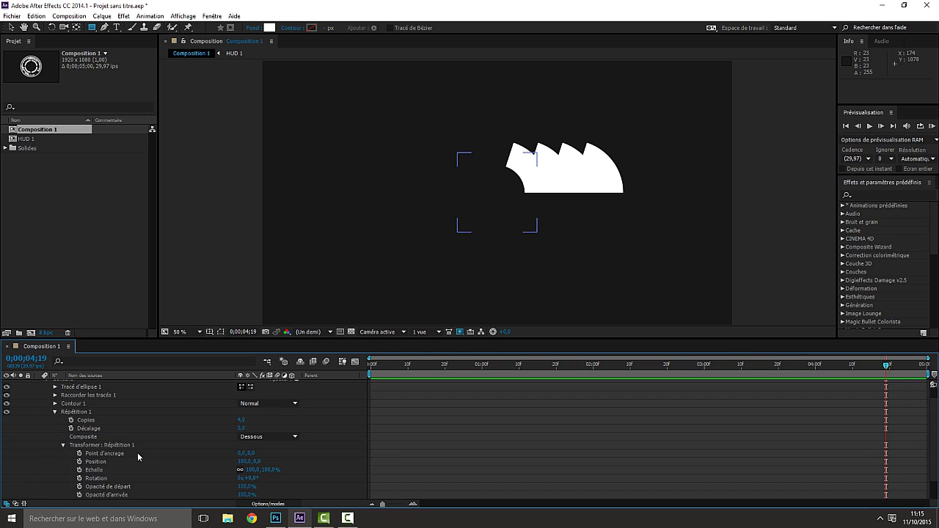
pyautogui.click(243, 437)
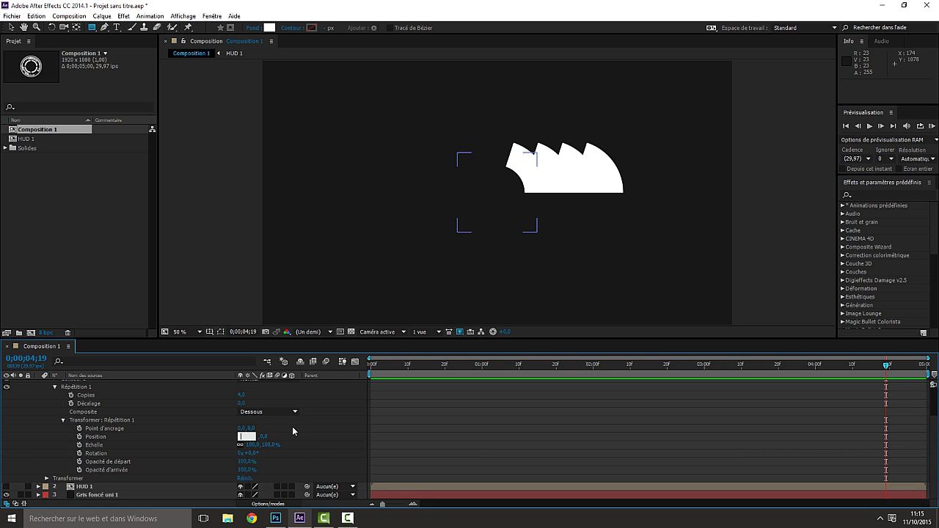
pyautogui.press('Return')
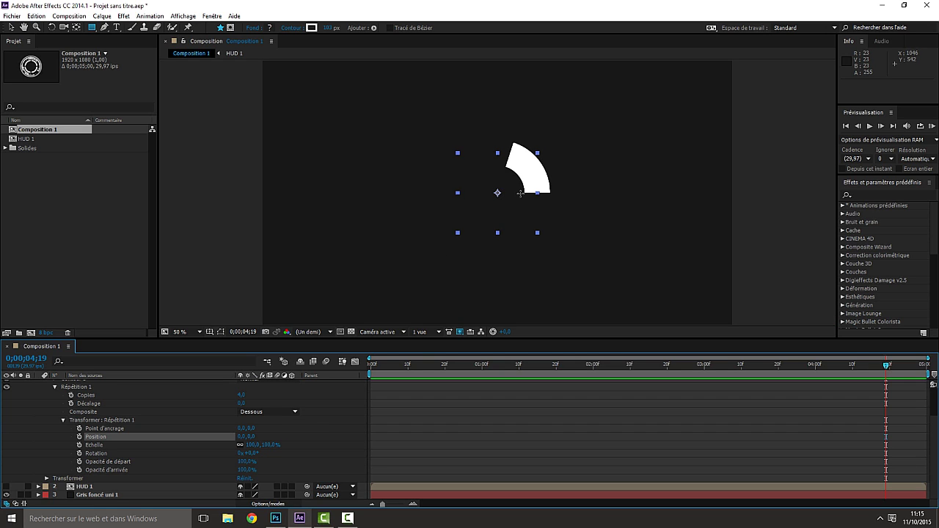
# - Set the rotation in the repeater's transform to 90° to spread the copies around the circle
pyautogui.click(250, 453)
pyautogui.press('BackSpace')
pyautogui.write('90')
pyautogui.press('Return')
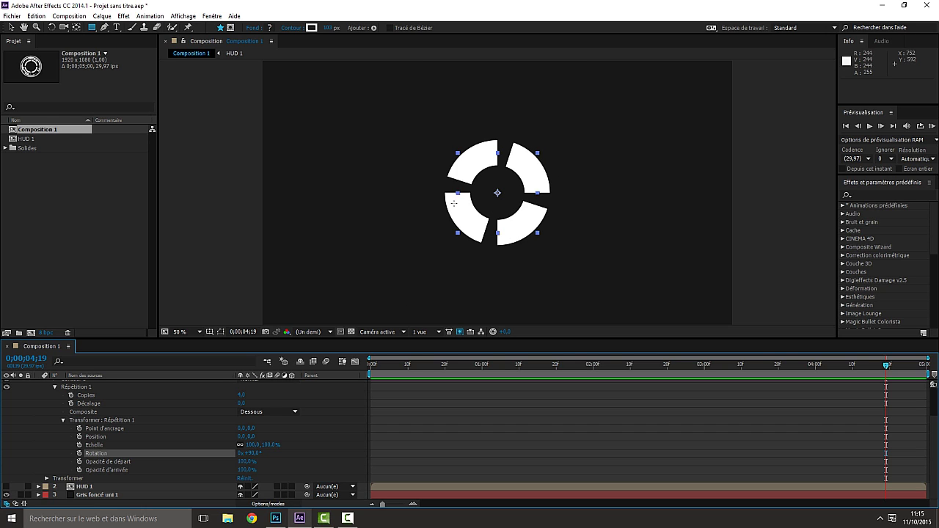
# - Set the rotation of the segmented ring's shape layer to 82° in its layer transform (Transformer)
pyautogui.scroll(5, 78, 448)
pyautogui.click(38, 383)
pyautogui.click(39, 384)
pyautogui.click(47, 392)
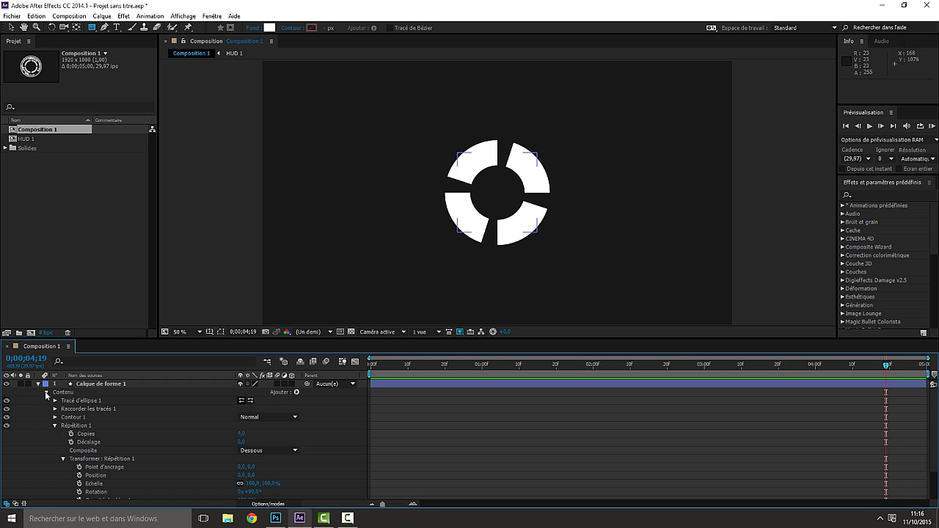
pyautogui.click(45, 392)
pyautogui.click(46, 402)
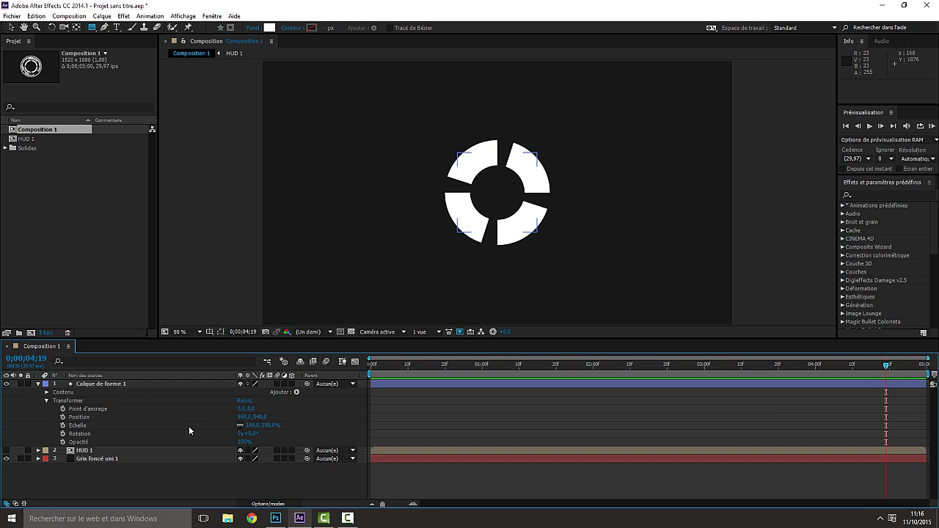
pyautogui.moveTo(255, 438); pyautogui.dragTo(295, 435)
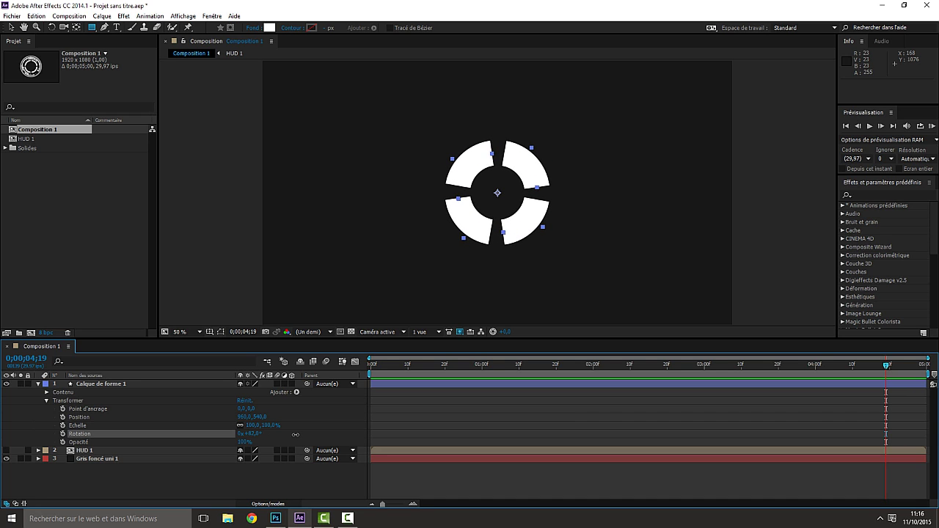
# - Display the composition grid (Grille) and refine the ring layer's rotation to 81° so its gaps line up with the axes
pyautogui.click(211, 334)
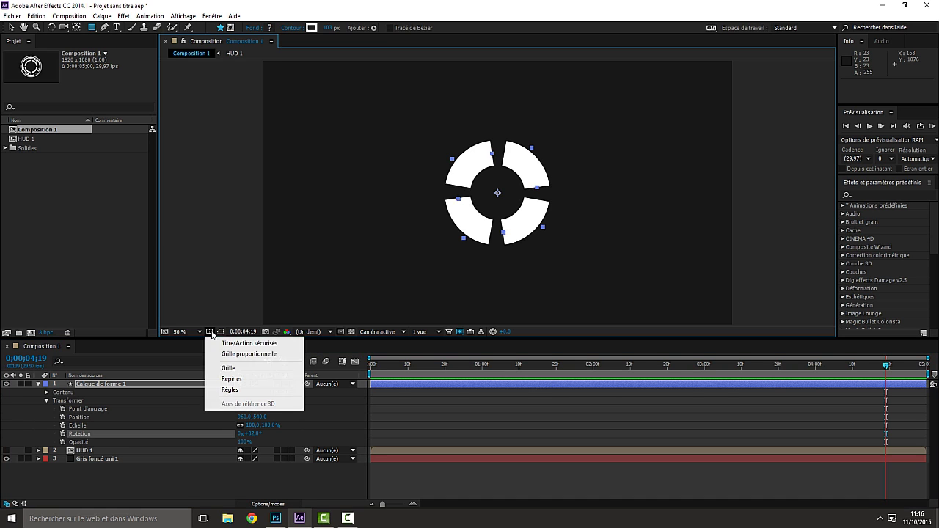
pyautogui.click(229, 369)
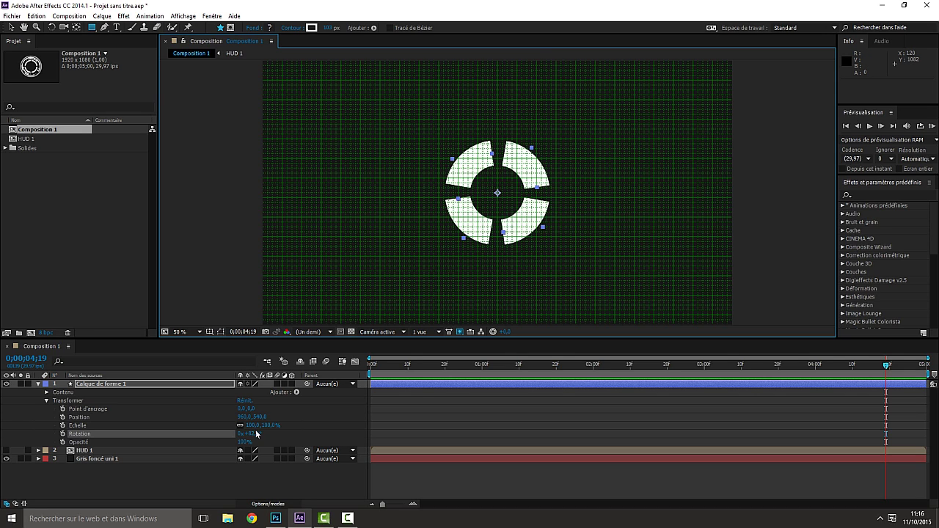
pyautogui.moveTo(252, 433); pyautogui.dragTo(253, 433)
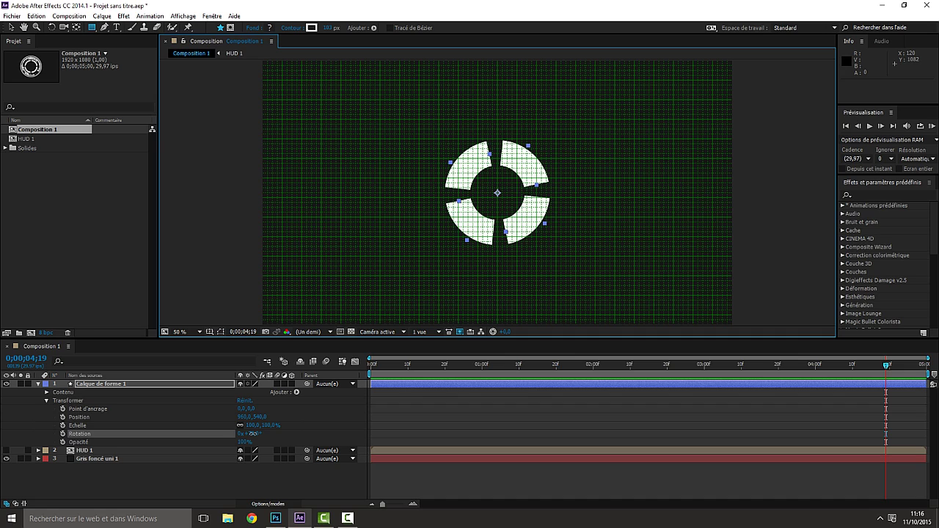
pyautogui.moveTo(251, 434); pyautogui.dragTo(253, 434)
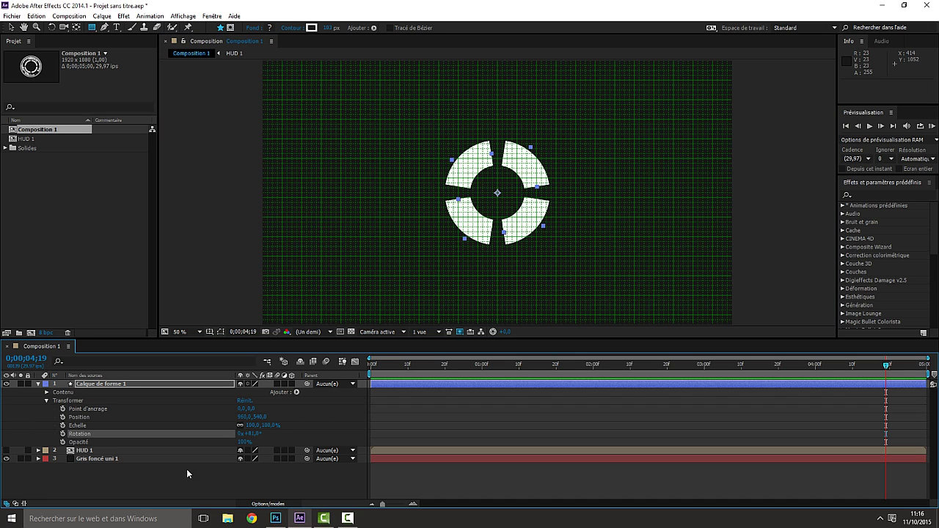
# - Hide the composition grid and collapse the ring layer's properties
pyautogui.click(117, 460)
pyautogui.click(209, 331)
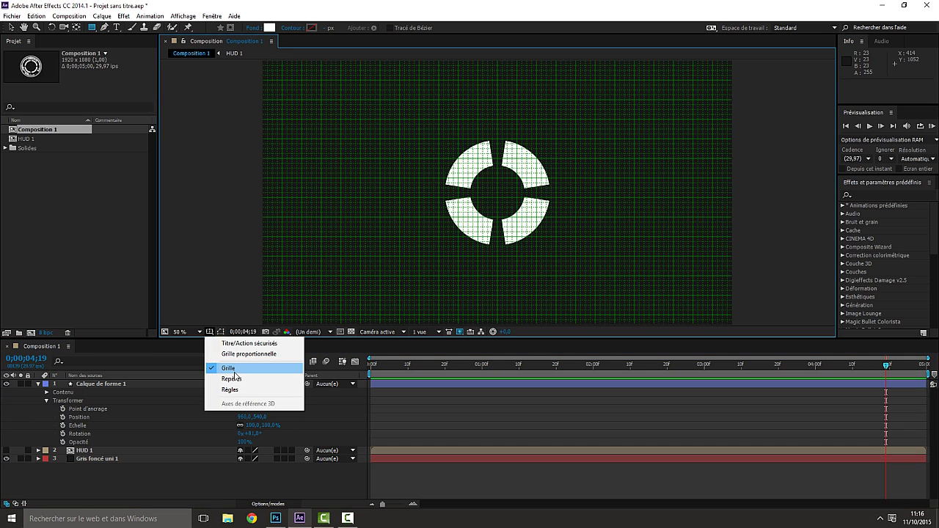
pyautogui.click(224, 366)
pyautogui.click(39, 384)
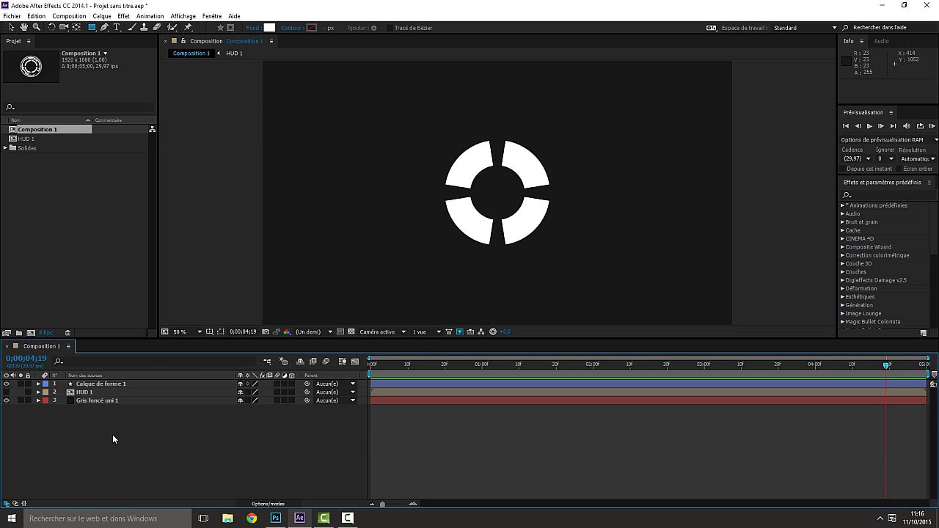
# - Create a new empty shape layer (Calque de forme) in Composition 1
pyautogui.rightClick(93, 424)
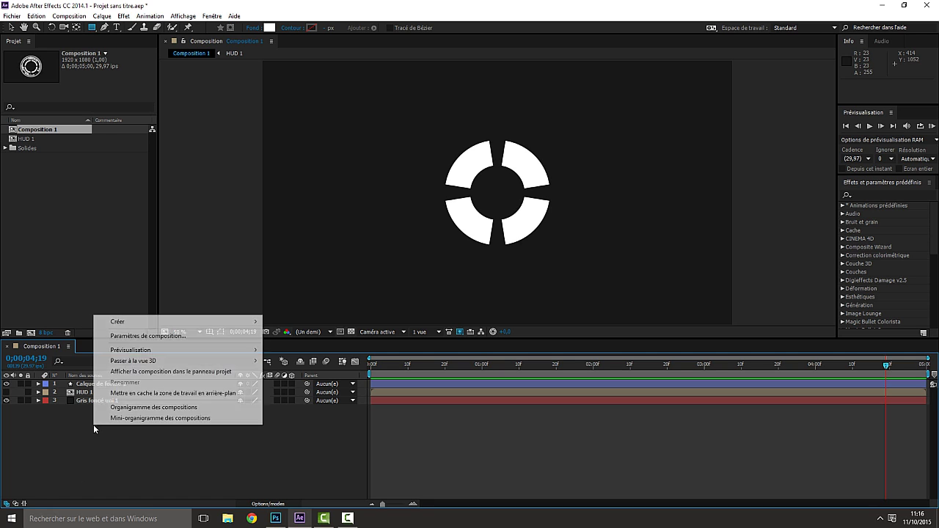
pyautogui.moveTo(189, 324)
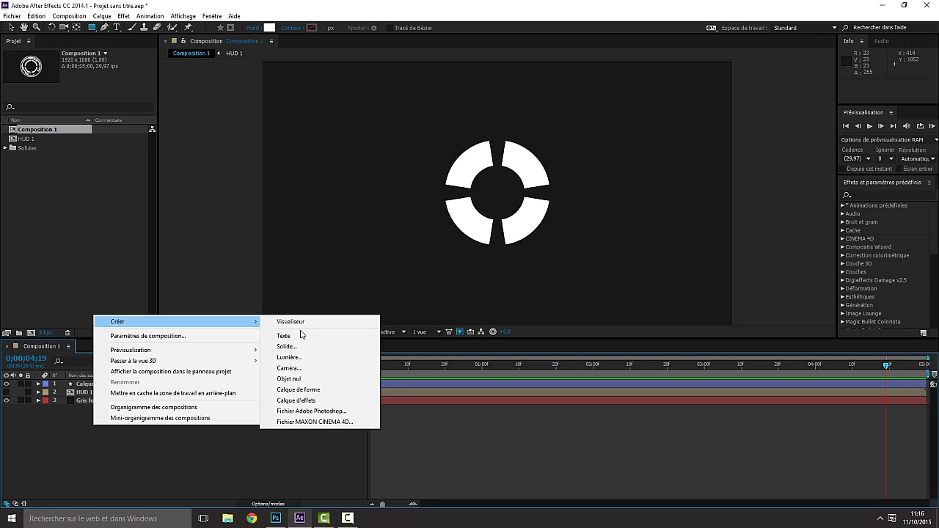
pyautogui.click(300, 391)
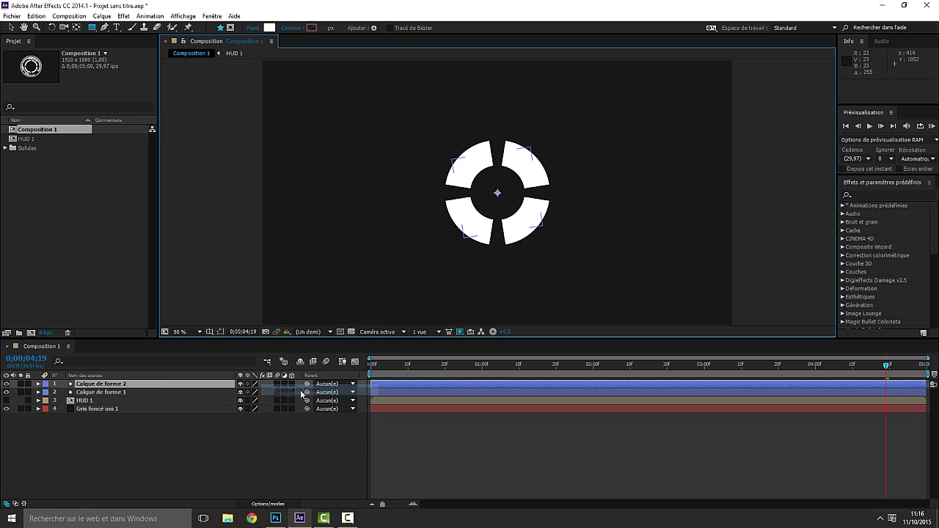
# - Draw a vertical line with the Pen tool from the composition centre to above the ring, aligned to the displayed grid
pyautogui.click(105, 28)
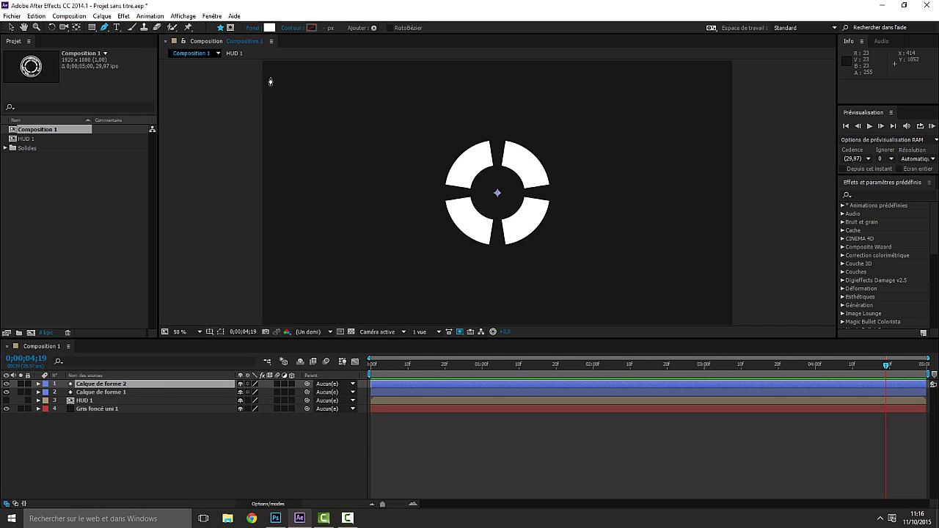
pyautogui.click(210, 332)
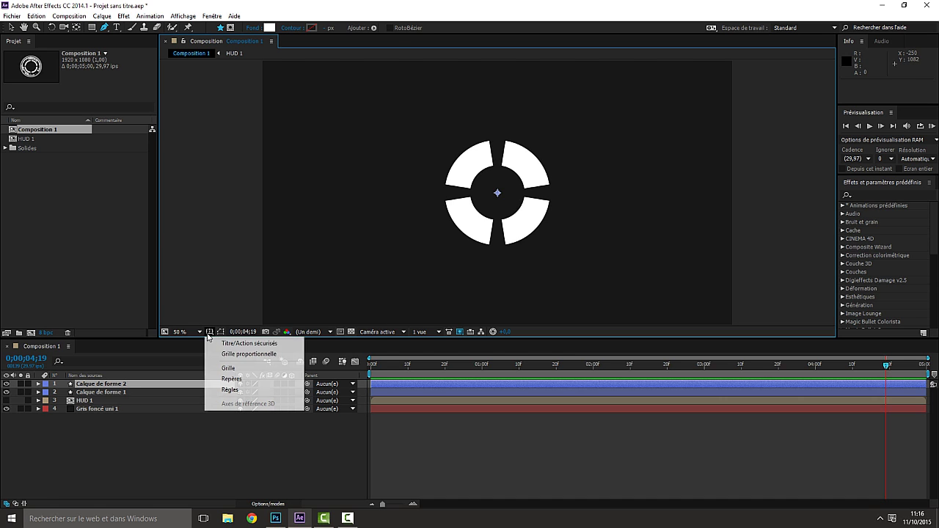
pyautogui.click(231, 366)
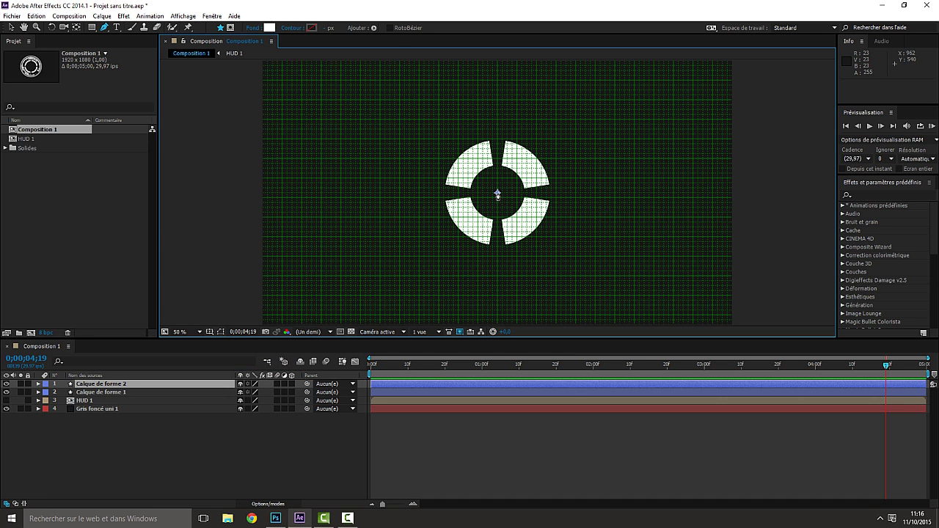
pyautogui.click(497, 193)
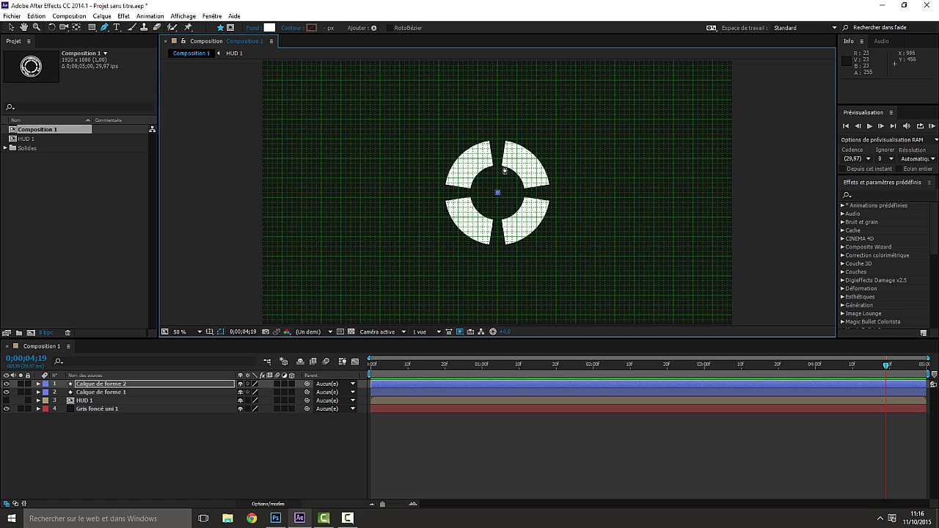
pyautogui.click(497, 106)
# - Raise the vertical line's lower endpoint to just above the ring and reselect the line's whole layer
pyautogui.click(10, 28)
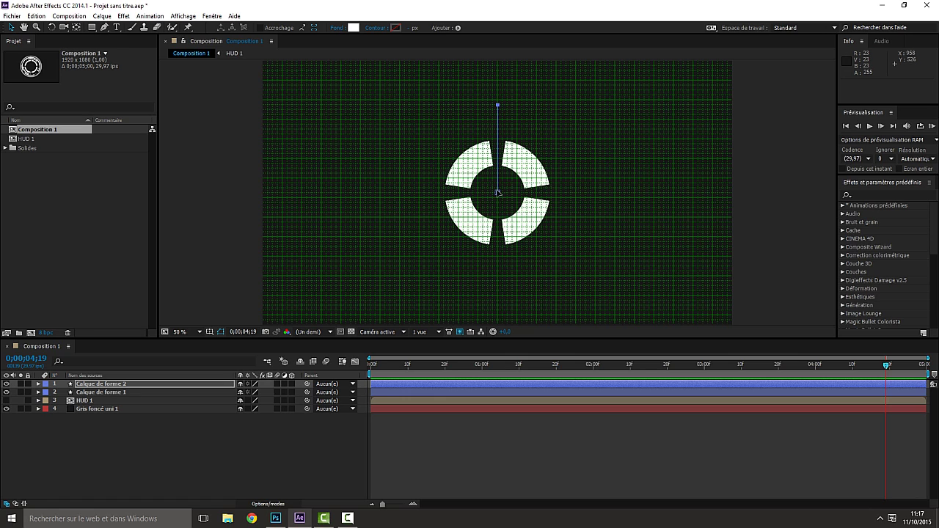
pyautogui.moveTo(498, 193); pyautogui.dragTo(498, 132)
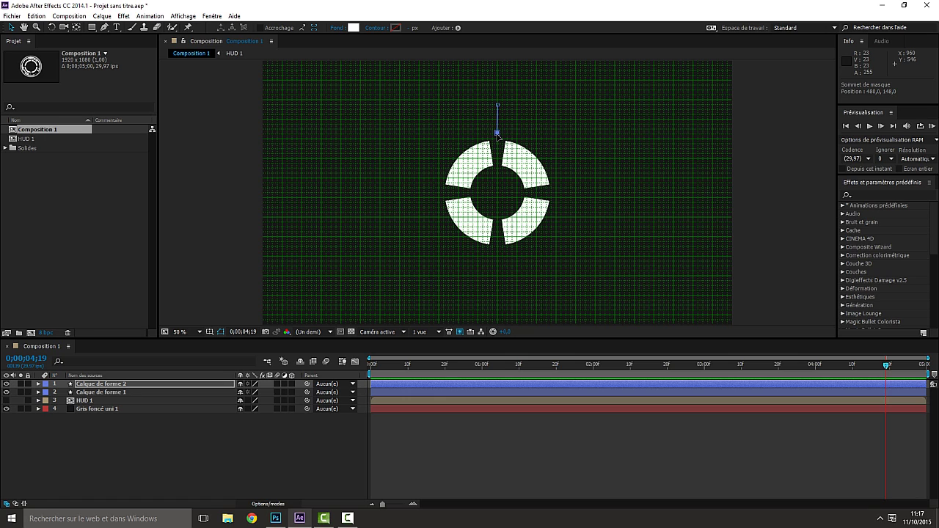
pyautogui.click(116, 387)
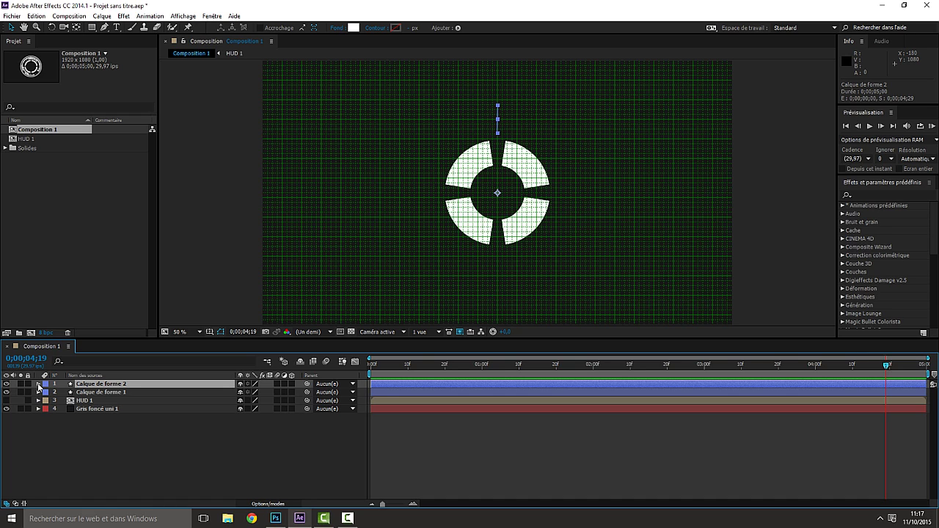
# - Hide the composition grid and add a stroke (Contour) to the line's shape layer
pyautogui.click(39, 384)
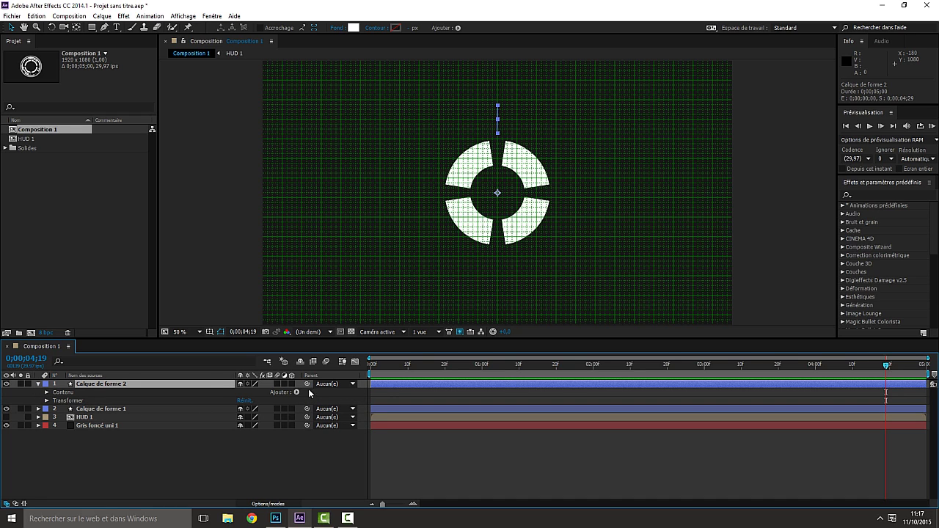
pyautogui.click(220, 332)
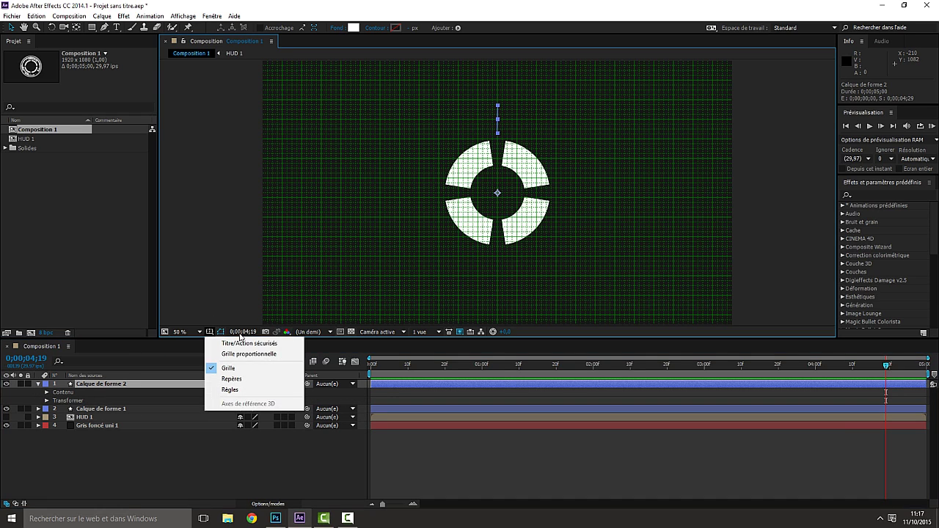
pyautogui.click(233, 368)
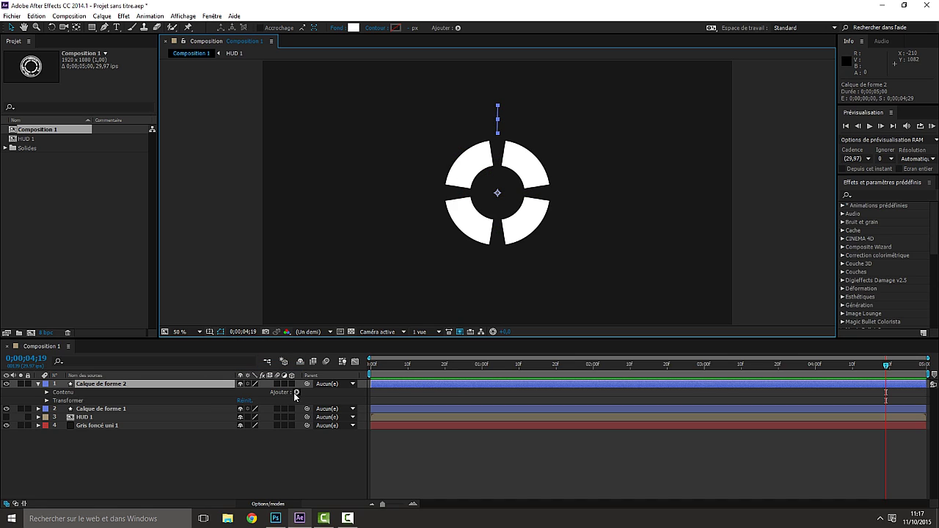
pyautogui.click(295, 393)
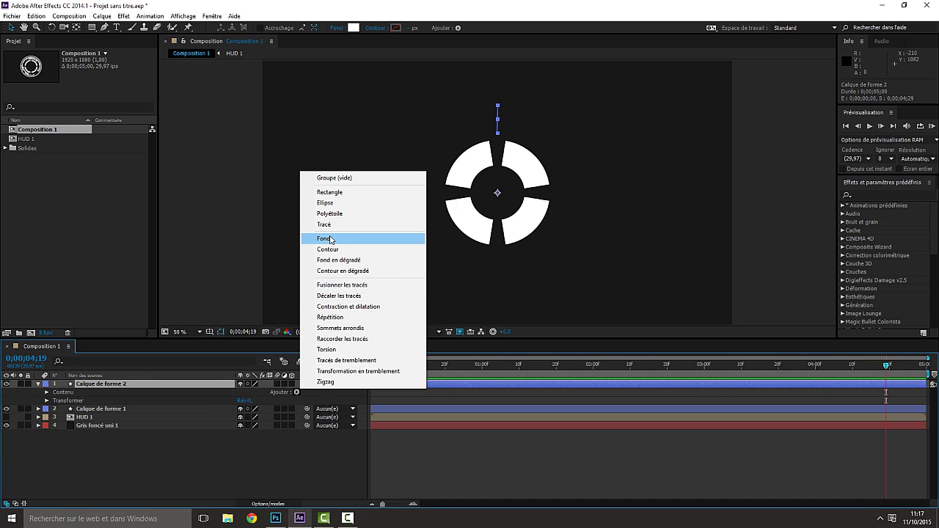
pyautogui.click(338, 251)
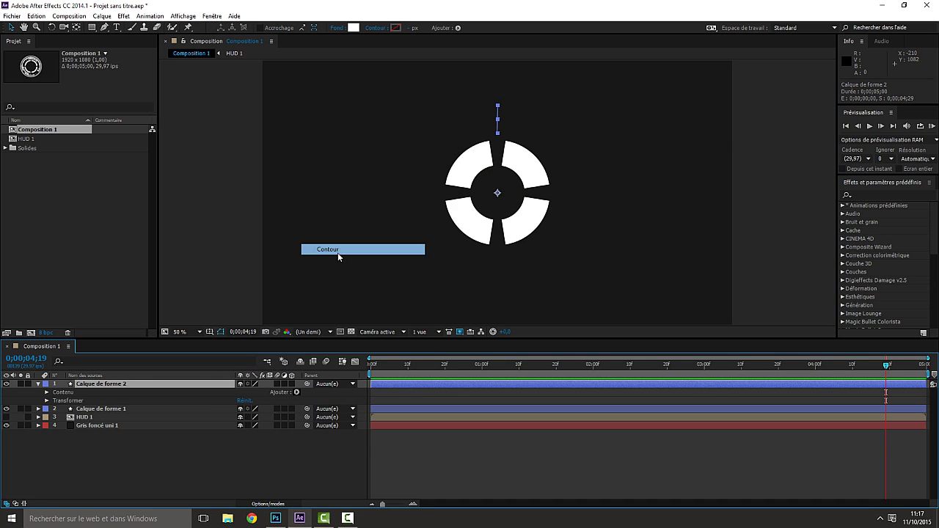
# - Add a Repeater (Répétition) to the line's shape layer and move it inside the Forme 1 group
pyautogui.click(297, 392)
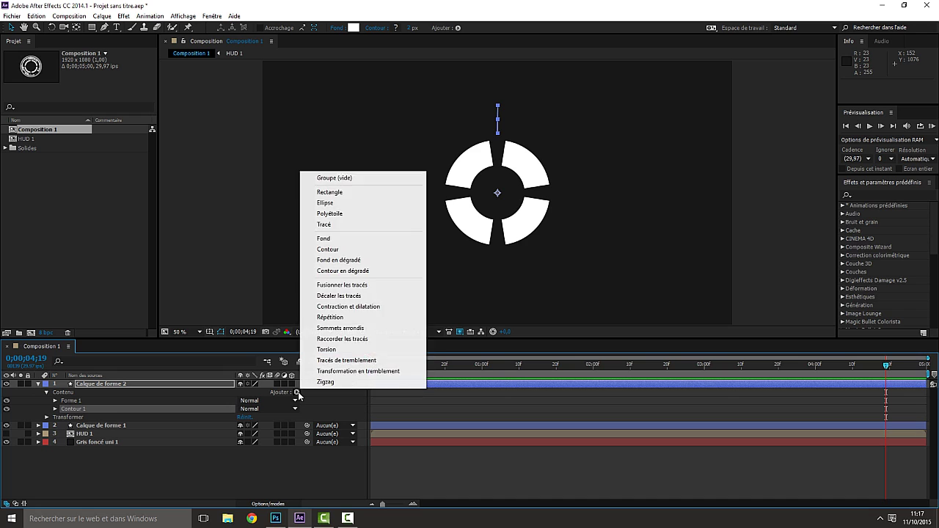
pyautogui.click(342, 319)
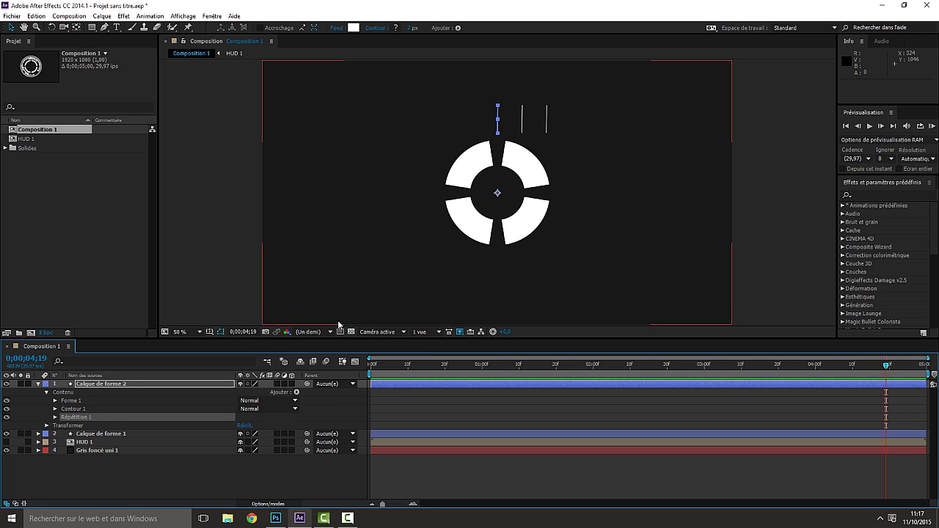
pyautogui.click(55, 401)
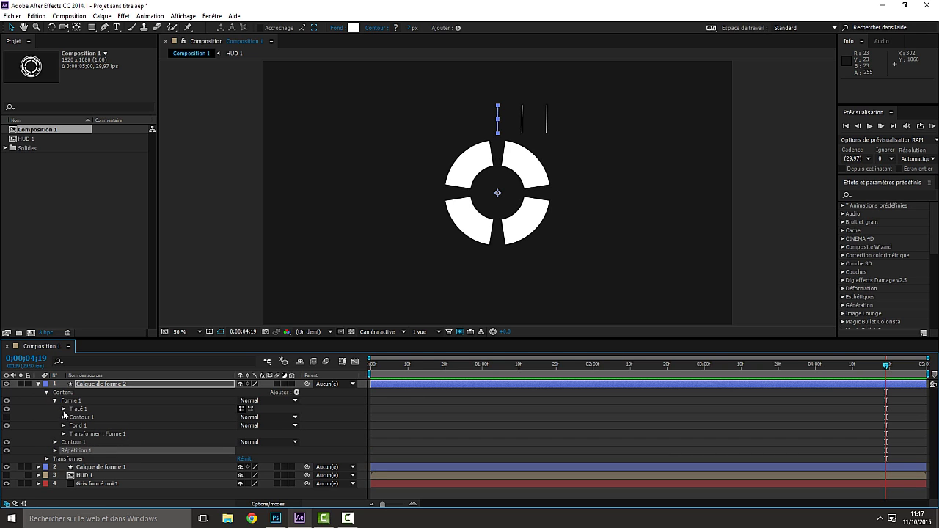
pyautogui.moveTo(87, 454); pyautogui.dragTo(62, 413)
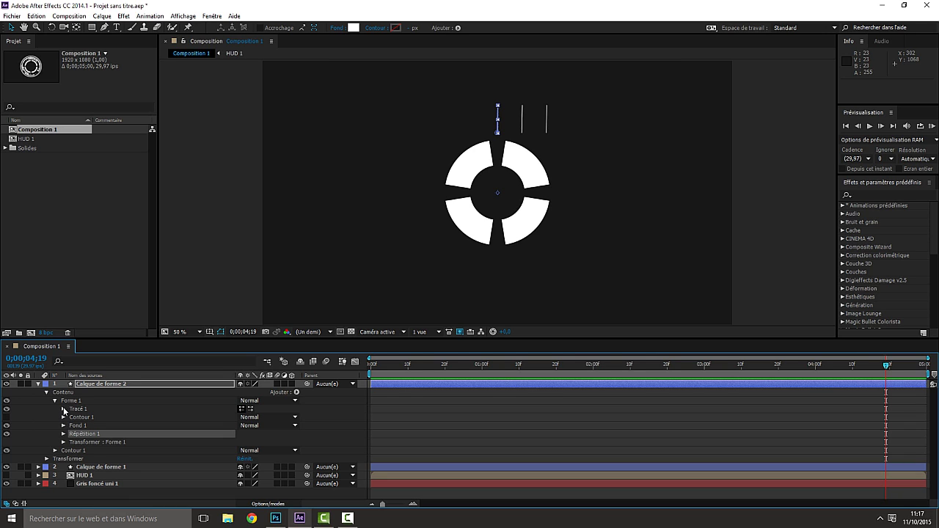
# - Try a stroke width (Largeur du contour) of 17 on Contour 1 inside Forme 1 and undo it
pyautogui.click(67, 409)
pyautogui.click(64, 408)
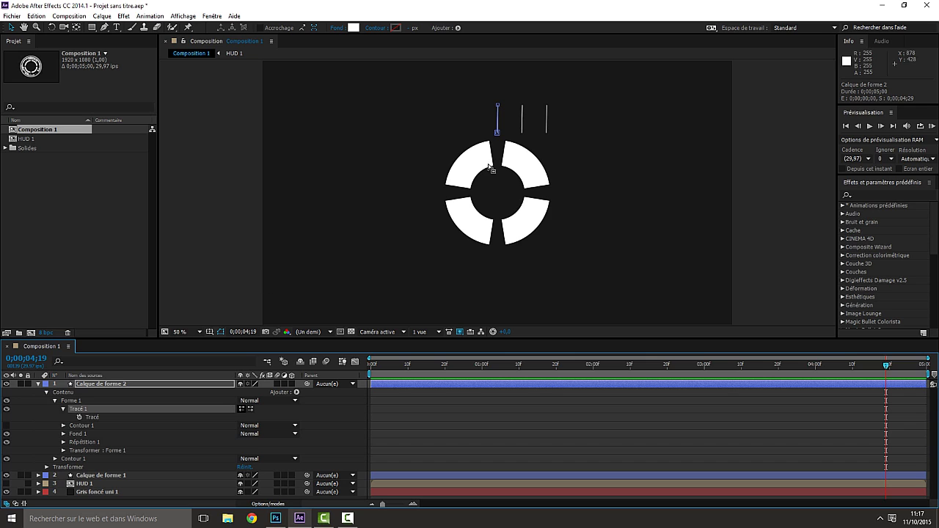
pyautogui.click(64, 409)
pyautogui.click(63, 417)
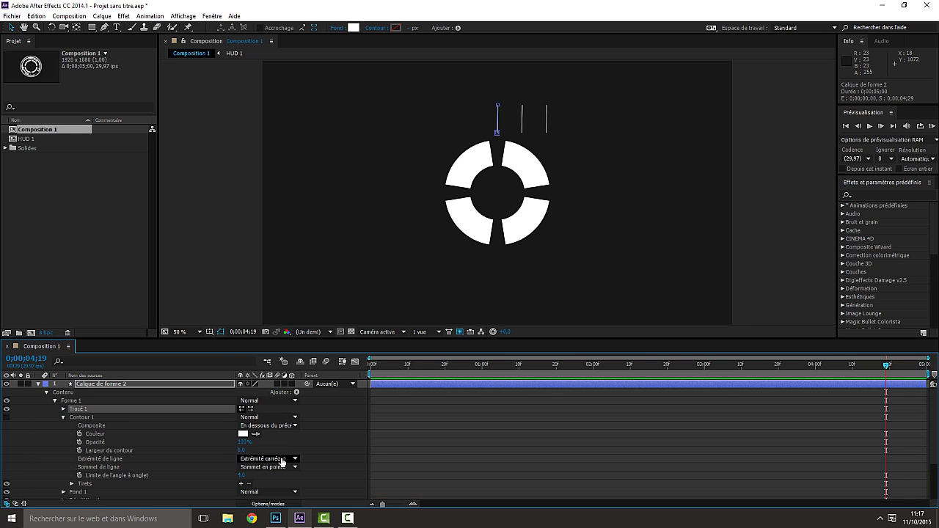
pyautogui.moveTo(242, 450); pyautogui.dragTo(244, 450)
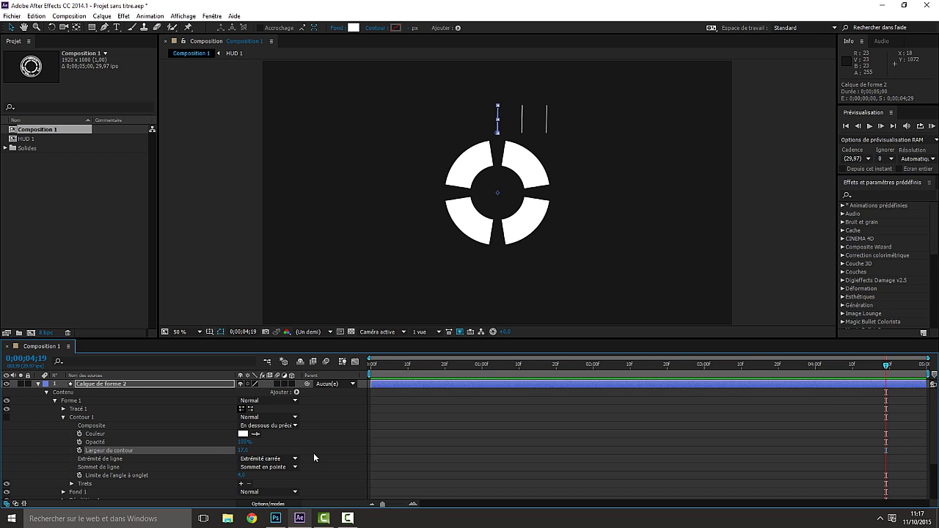
pyautogui.hotkey('ctrl', 'z')
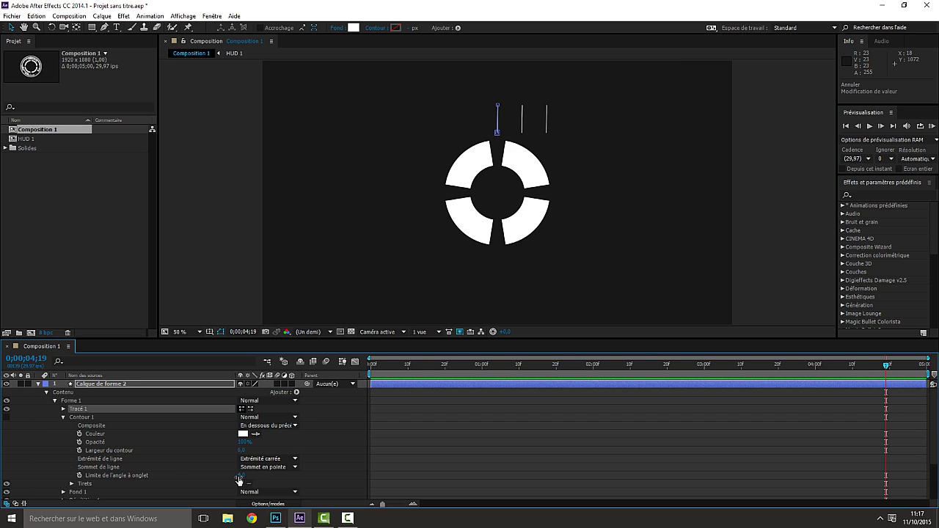
pyautogui.click(63, 418)
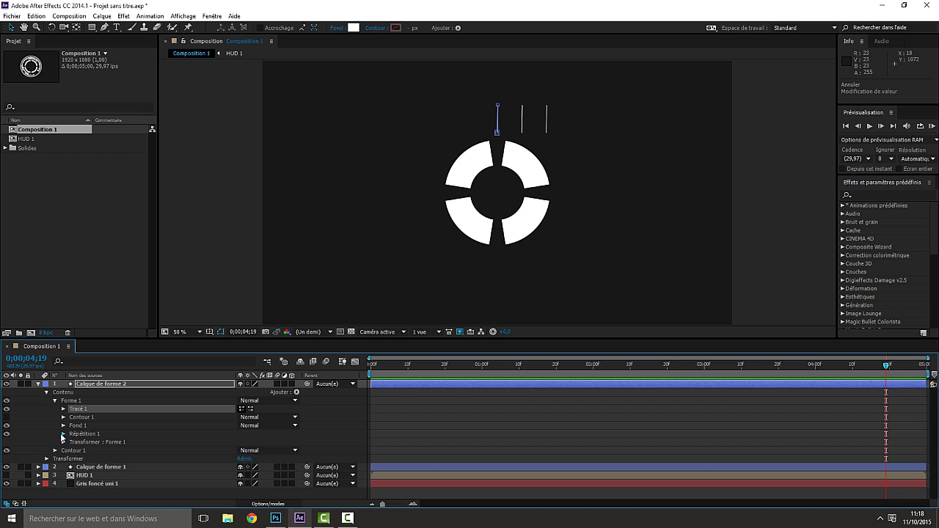
# - Set the number of copies in the line's repeater to 4
pyautogui.click(64, 434)
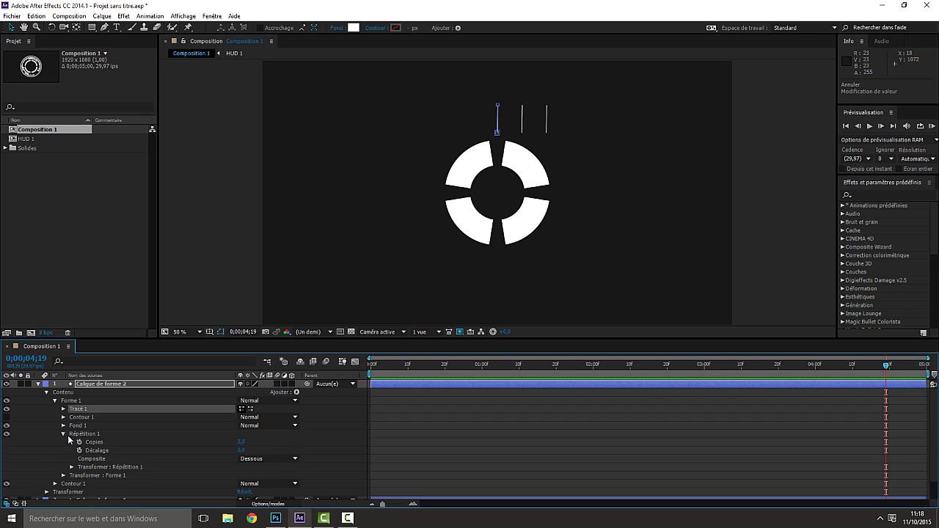
pyautogui.click(241, 442)
pyautogui.write('4')
pyautogui.press('Return')
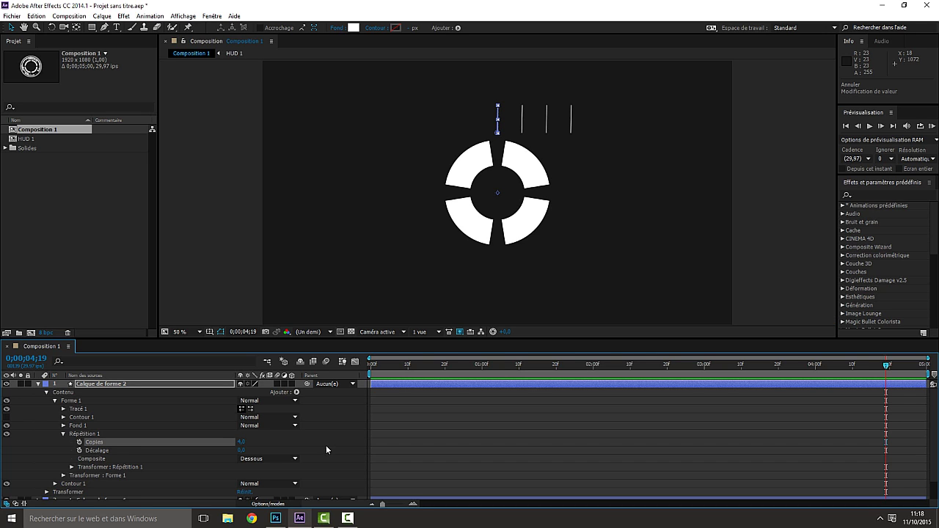
# - Set the line repeater's transform to position 0,0 and rotation 90° so the four copies surround the ring
pyautogui.click(72, 467)
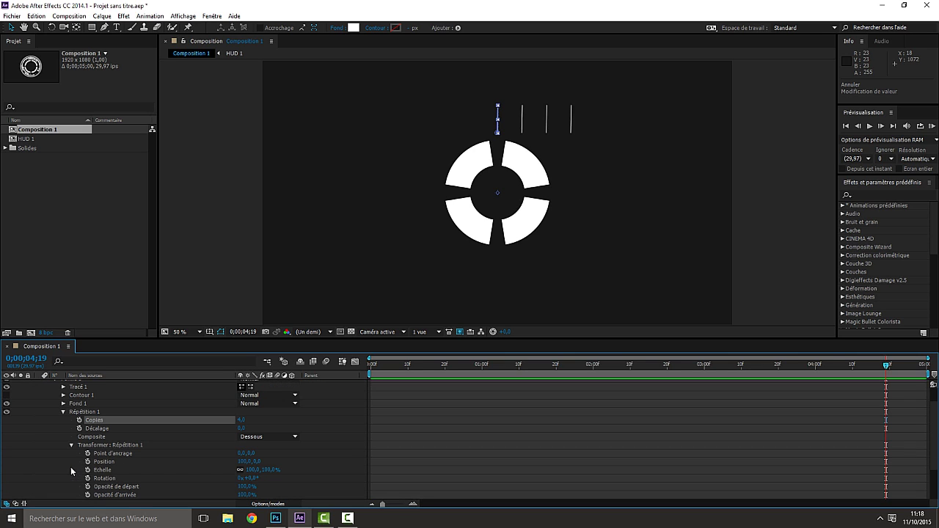
pyautogui.click(244, 462)
pyautogui.write('0')
pyautogui.press('Return')
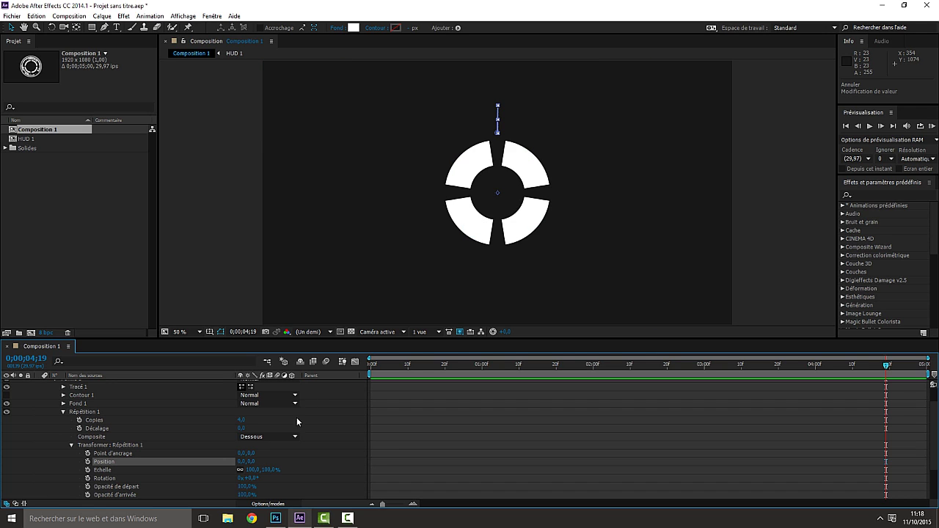
pyautogui.click(253, 480)
pyautogui.write('90')
pyautogui.press('Return')
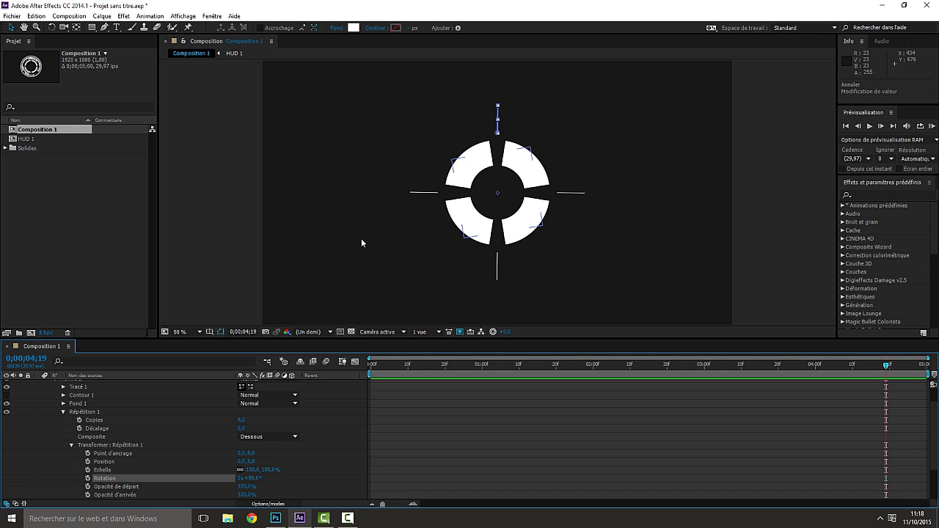
pyautogui.click(212, 261)
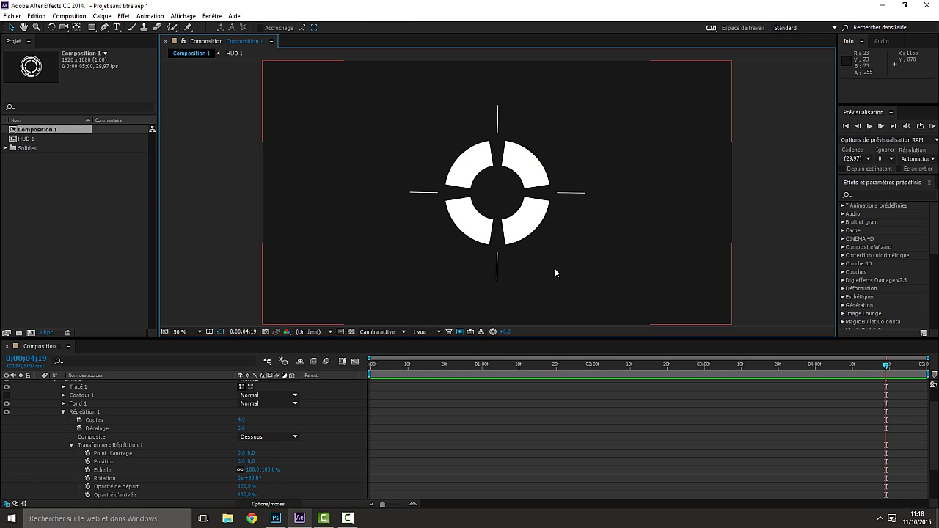
# - Collapse the properties of the existing shape layers and create a new empty shape layer (Calque de forme)
pyautogui.scroll(2, 143, 392)
pyautogui.click(38, 380)
pyautogui.click(38, 383)
pyautogui.rightClick(172, 448)
pyautogui.moveTo(305, 344)
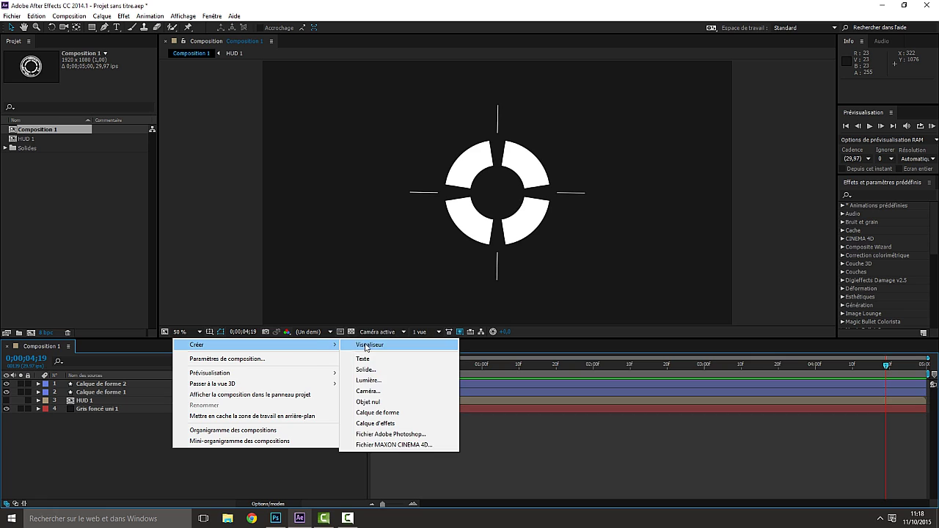
pyautogui.click(378, 412)
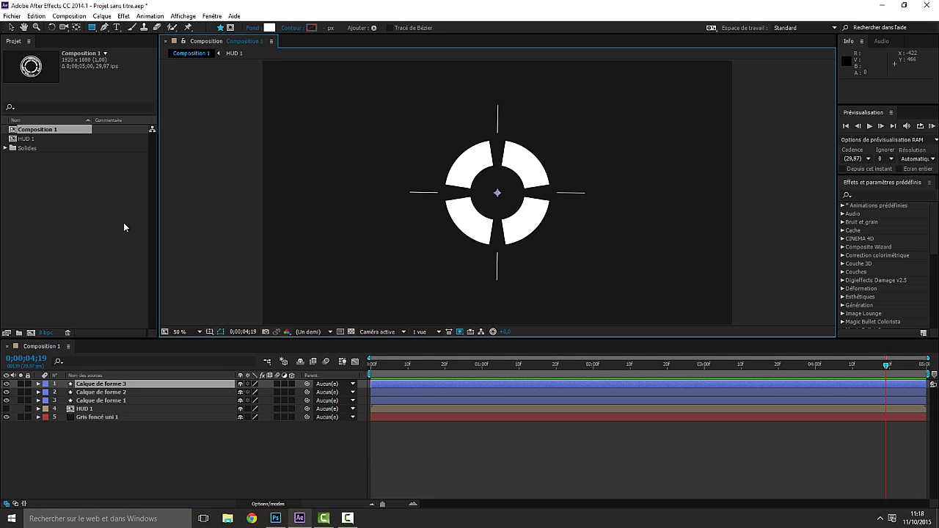
# - Display the composition grid and draw a vertical Pen line from the composition centre to above the ring
pyautogui.click(104, 29)
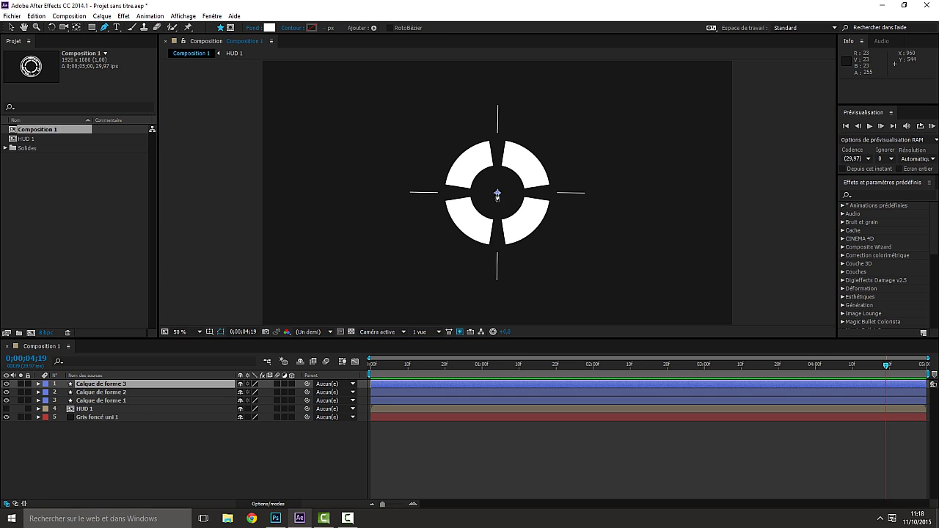
pyautogui.click(497, 193)
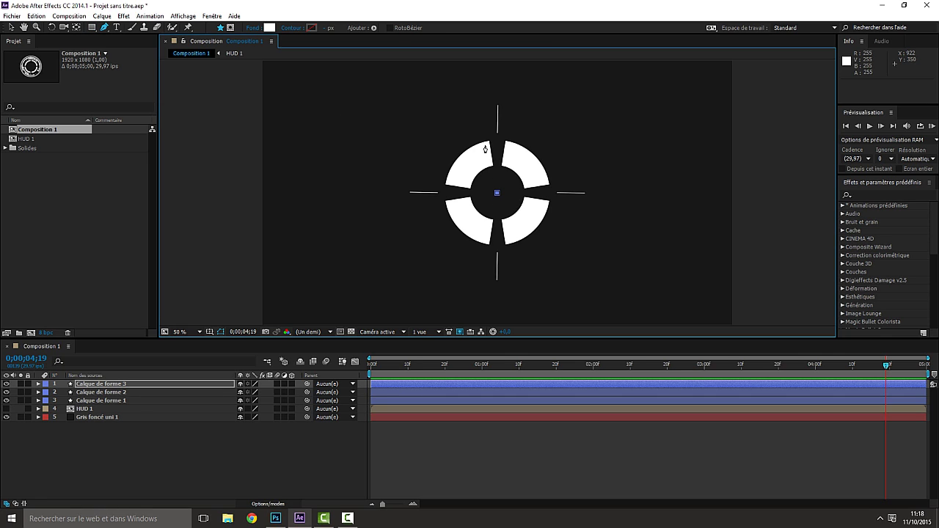
pyautogui.click(206, 333)
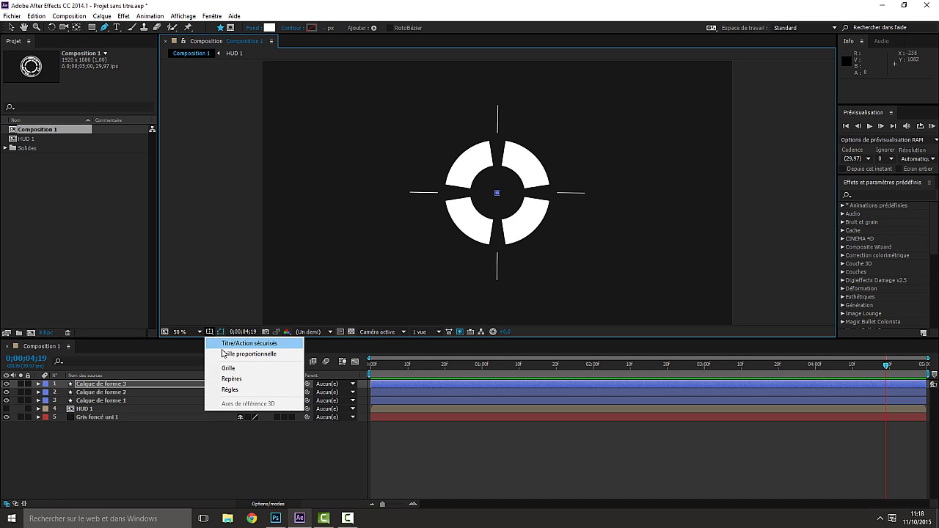
pyautogui.click(228, 367)
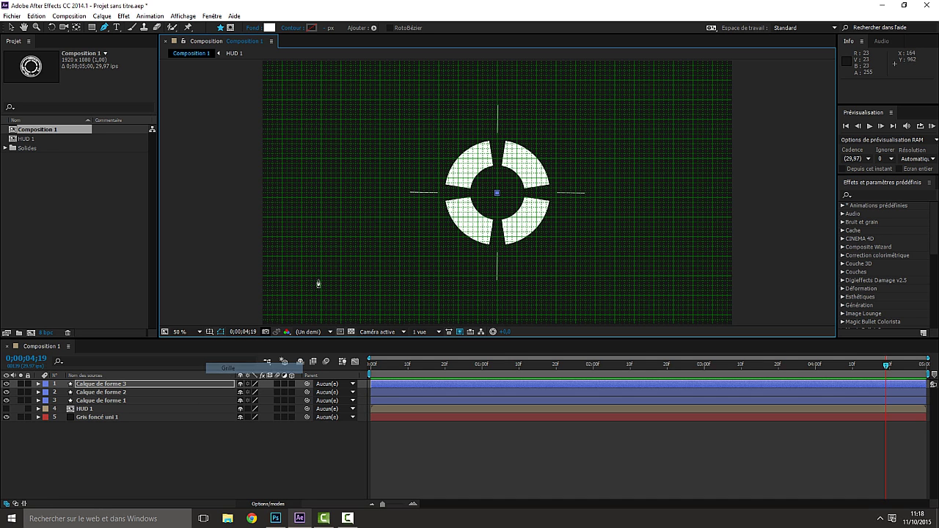
pyautogui.click(498, 112)
# - Shorten the new line by moving its lower point up to just above the ring, and hide the grid
pyautogui.click(10, 28)
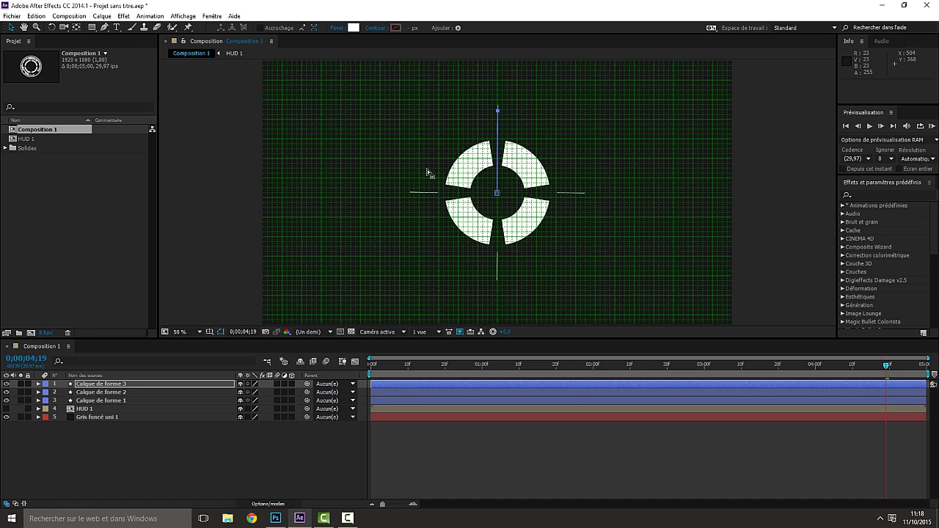
pyautogui.moveTo(498, 193); pyautogui.dragTo(498, 127)
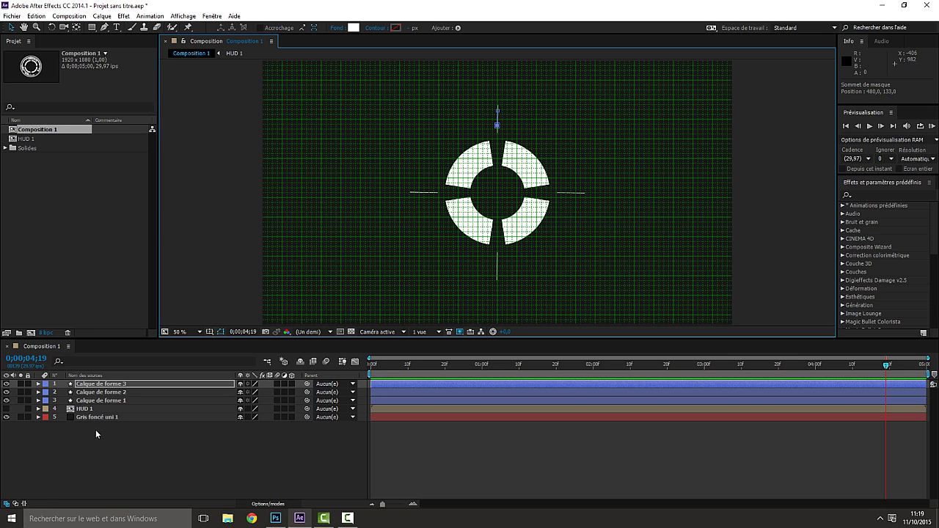
pyautogui.click(209, 331)
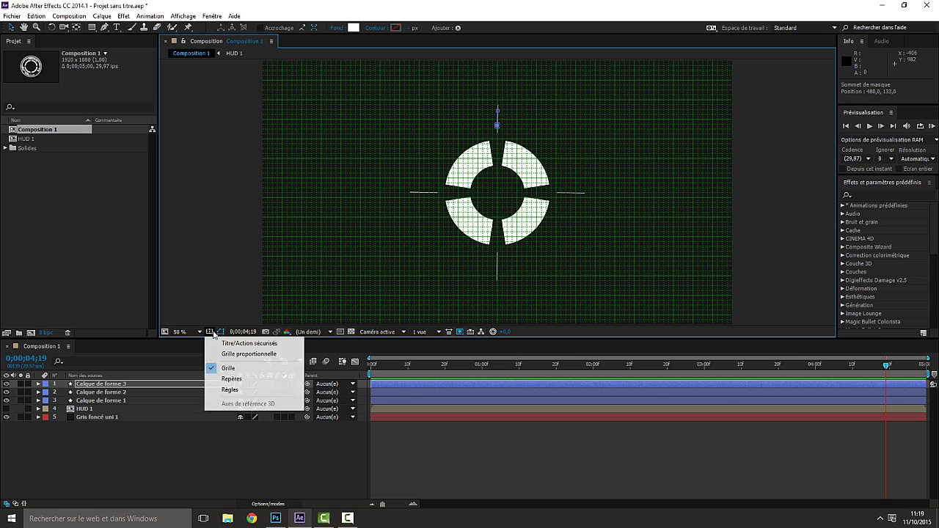
pyautogui.click(229, 368)
pyautogui.click(133, 433)
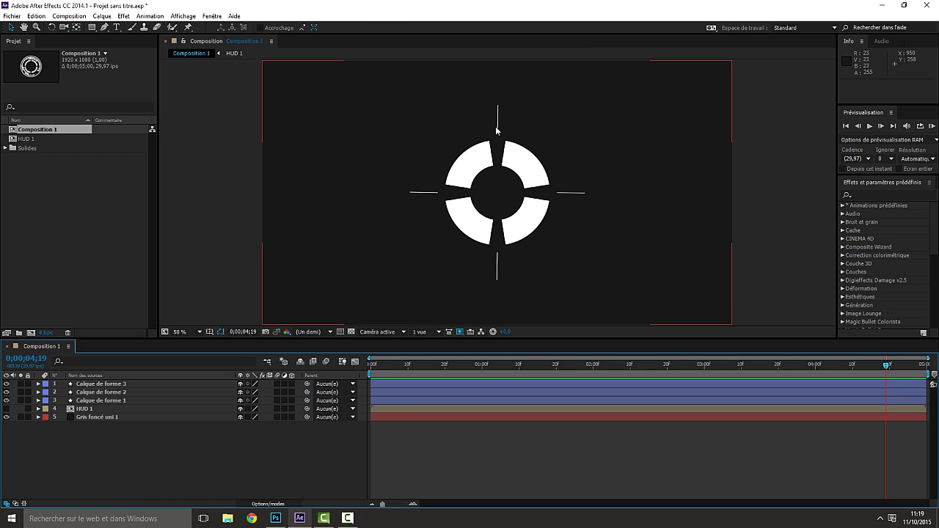
# - Add a stroke (Contour) and a Repeater (Répétition) to the short line's layer, Calque de forme 3
pyautogui.click(119, 384)
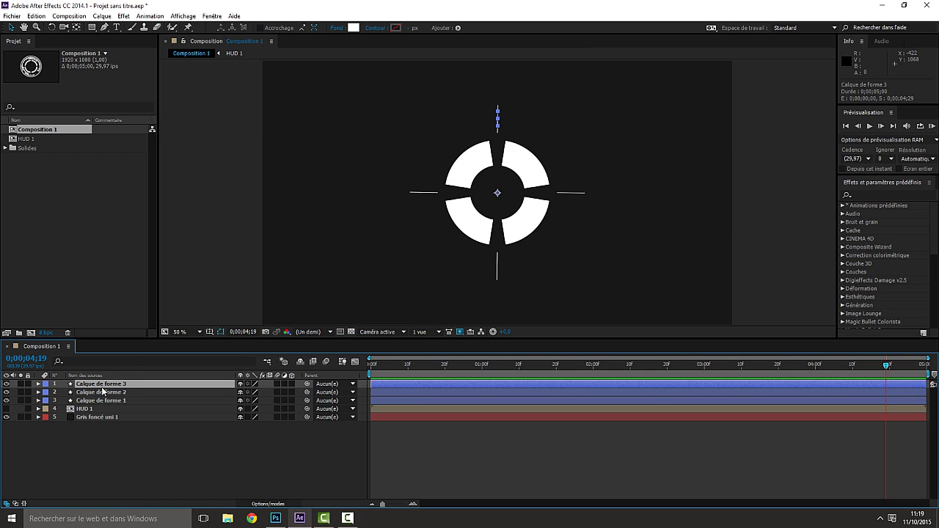
pyautogui.click(38, 384)
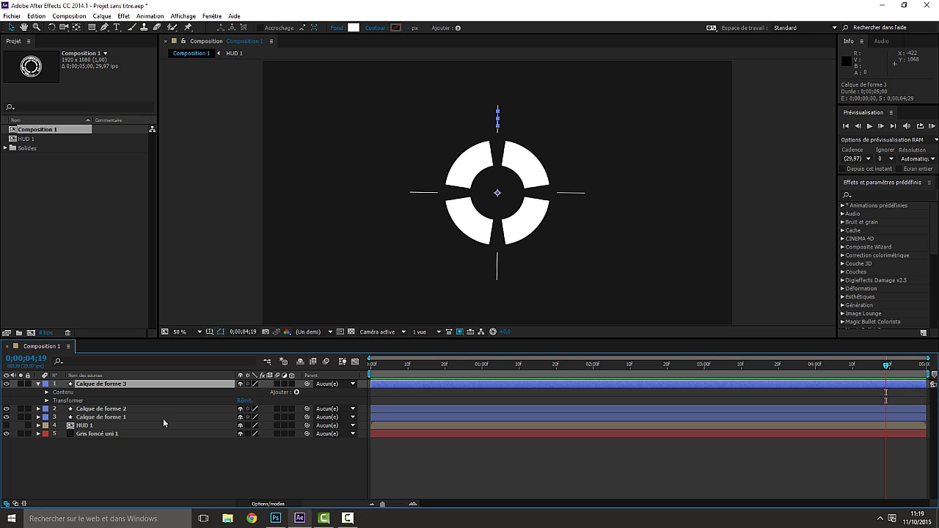
pyautogui.click(297, 391)
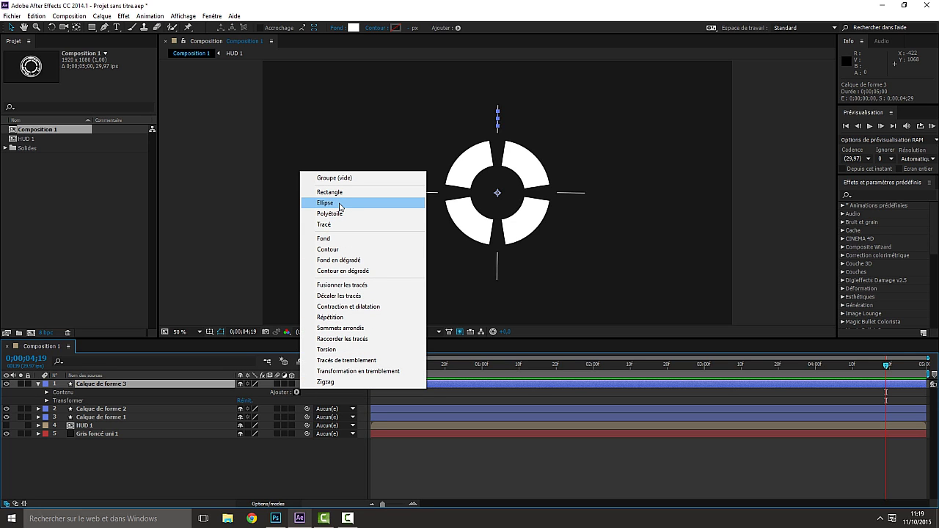
pyautogui.click(337, 250)
pyautogui.click(297, 392)
pyautogui.click(338, 325)
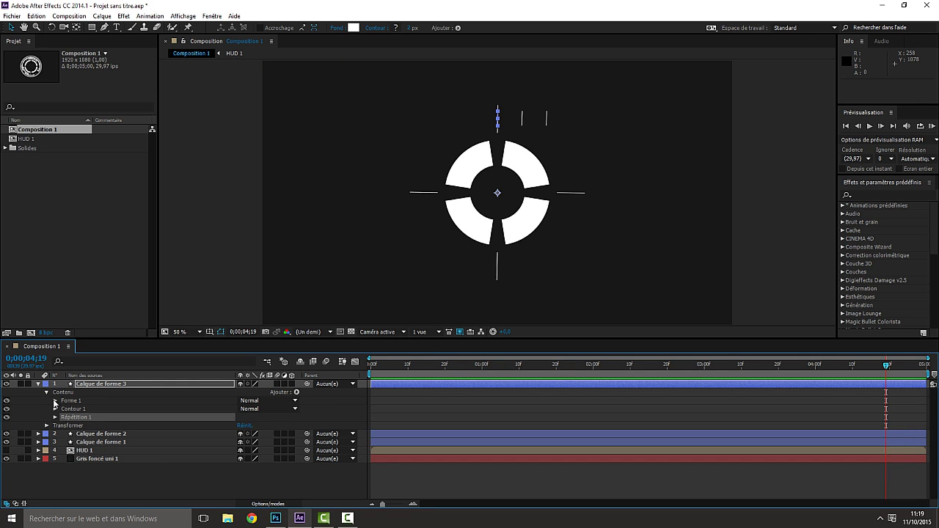
# - Move the Repeater and the added stroke inside the Forme 1 group of Calque de forme 3
pyautogui.click(55, 401)
pyautogui.click(55, 401)
pyautogui.click(55, 401)
pyautogui.moveTo(80, 450); pyautogui.dragTo(79, 406)
pyautogui.moveTo(81, 450); pyautogui.dragTo(84, 402)
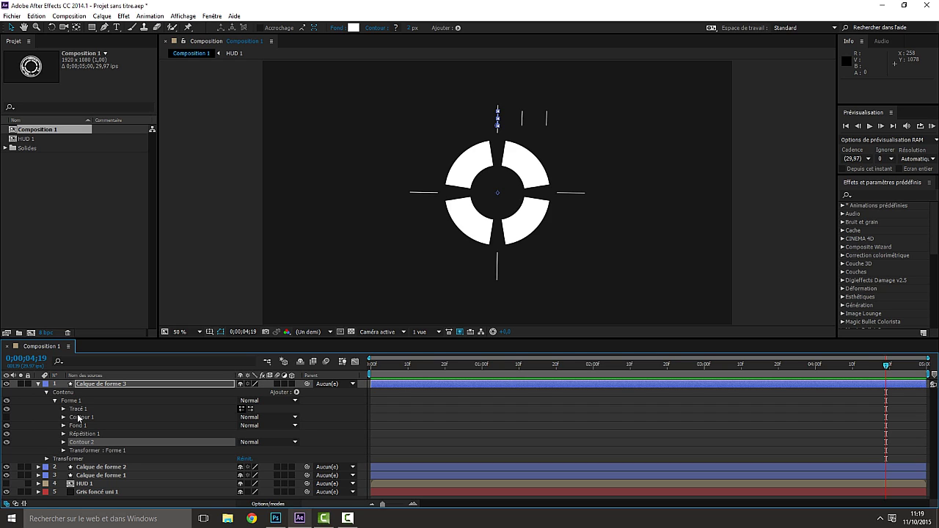
# - Try a different stroke width on Contour 1 of Calque de forme 3 and undo it
pyautogui.click(77, 418)
pyautogui.click(64, 418)
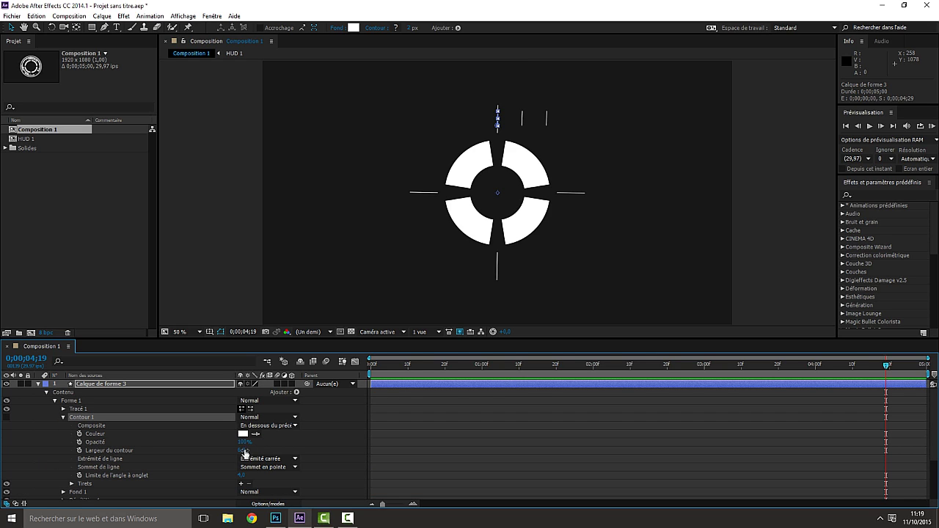
pyautogui.moveTo(247, 452); pyautogui.dragTo(279, 448)
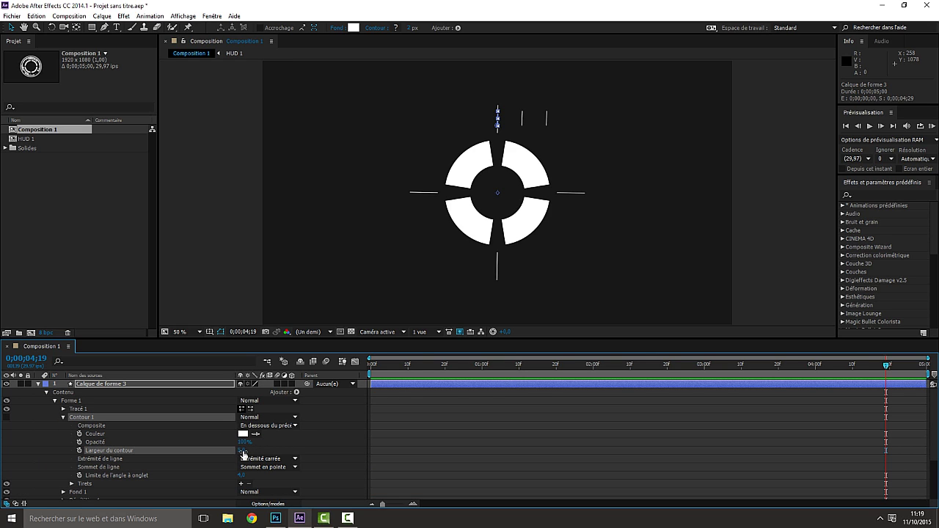
pyautogui.hotkey('ctrl', 'z')
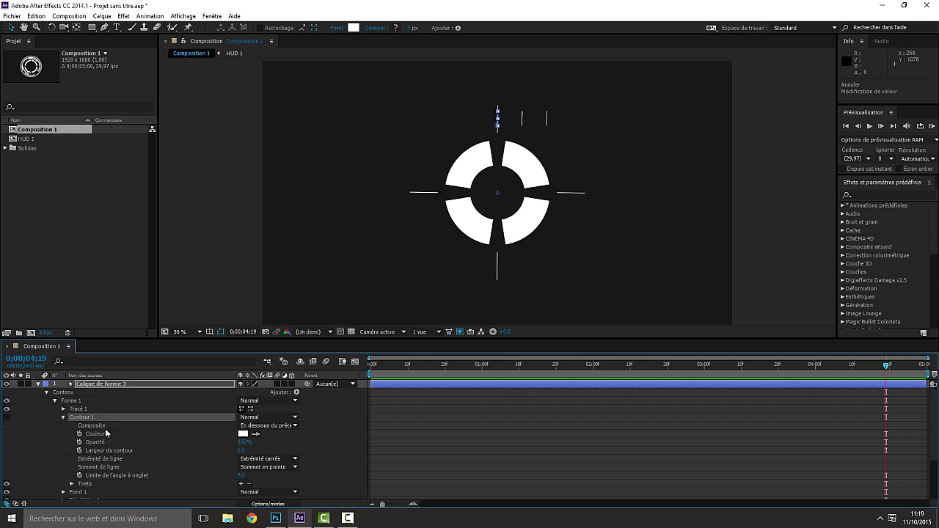
pyautogui.click(63, 419)
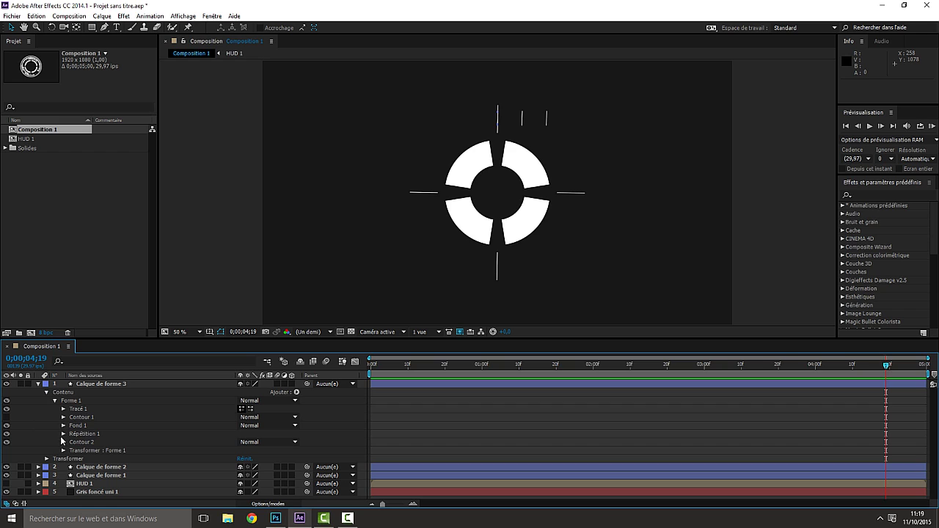
# - Set the number of copies in the short line's repeater to 20
pyautogui.click(63, 435)
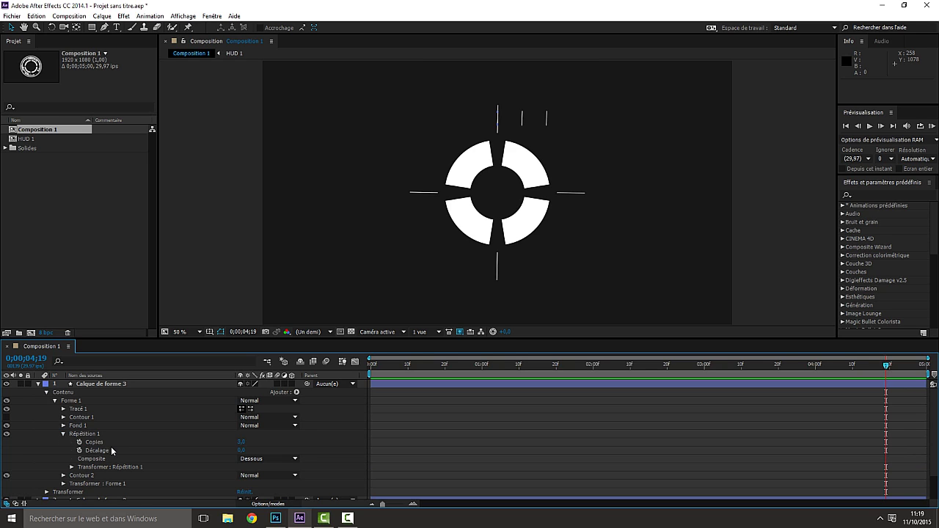
pyautogui.click(242, 442)
pyautogui.write('20')
pyautogui.press('Return')
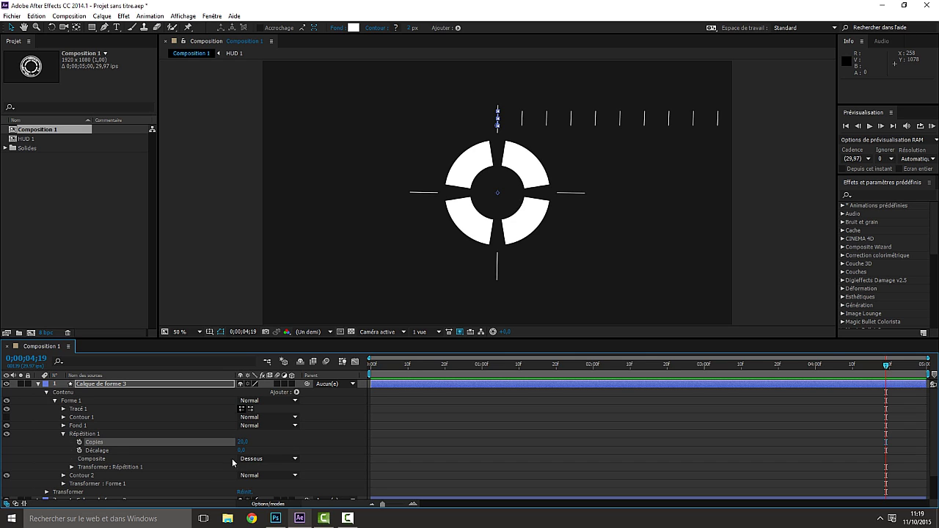
# - Set the short line repeater's transform to position 0,0 and rotation 18°
pyautogui.click(71, 468)
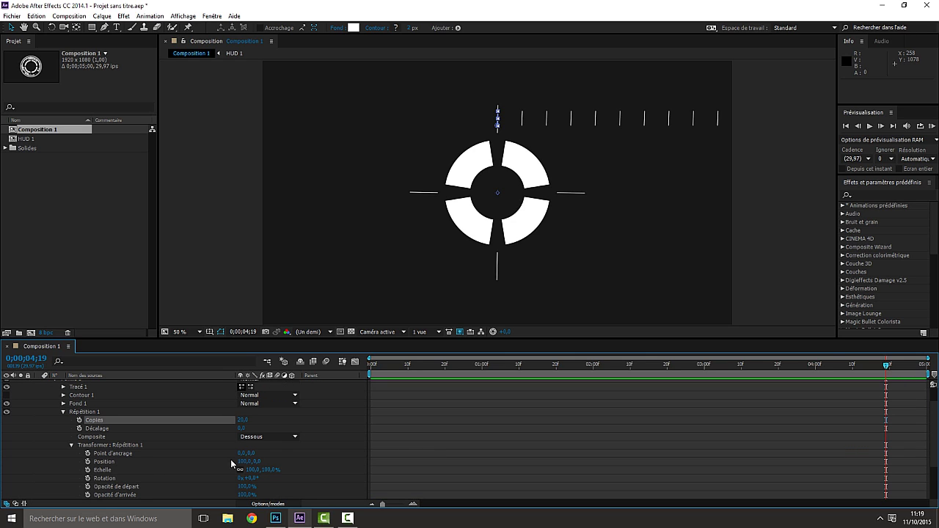
pyautogui.write('0')
pyautogui.press('Return')
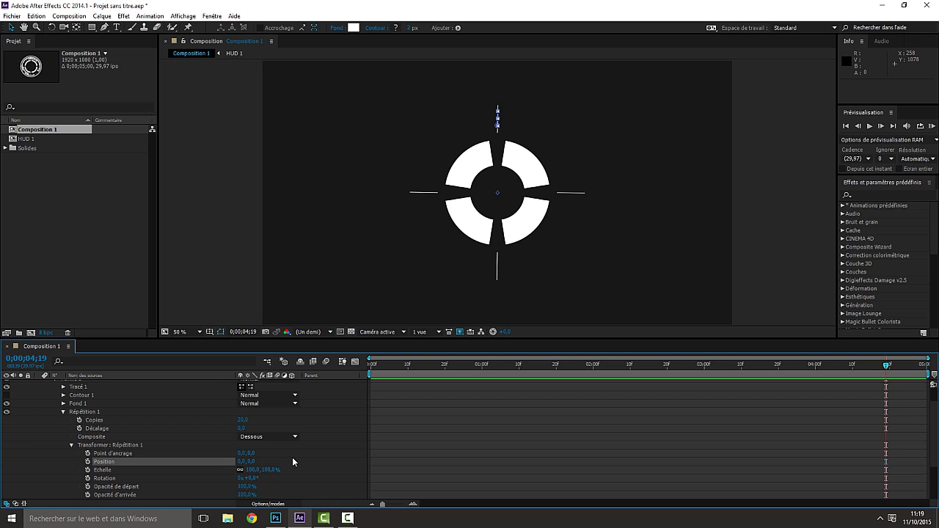
pyautogui.click(250, 479)
pyautogui.write('18')
pyautogui.press('Return')
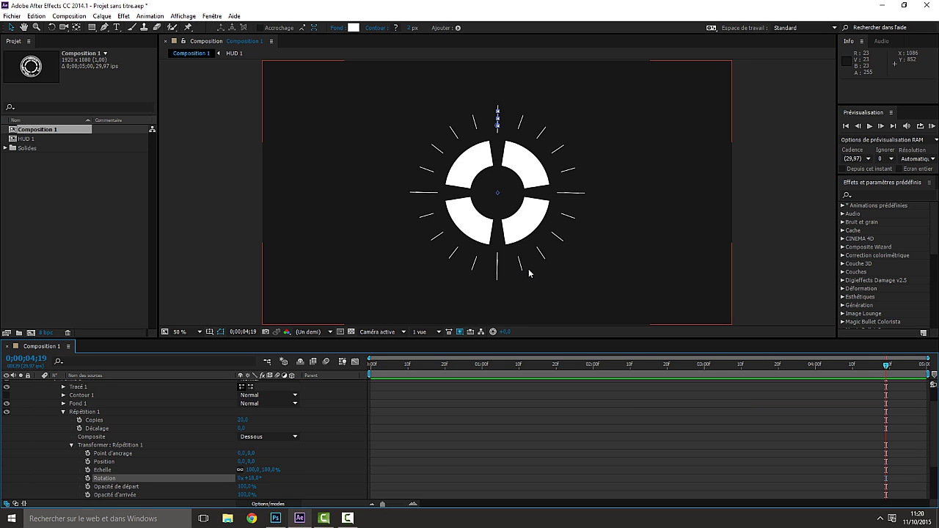
# - Try 30 copies with a larger rotation in the short line's repeater, undo the rotation and restore 20 copies
pyautogui.click(242, 420)
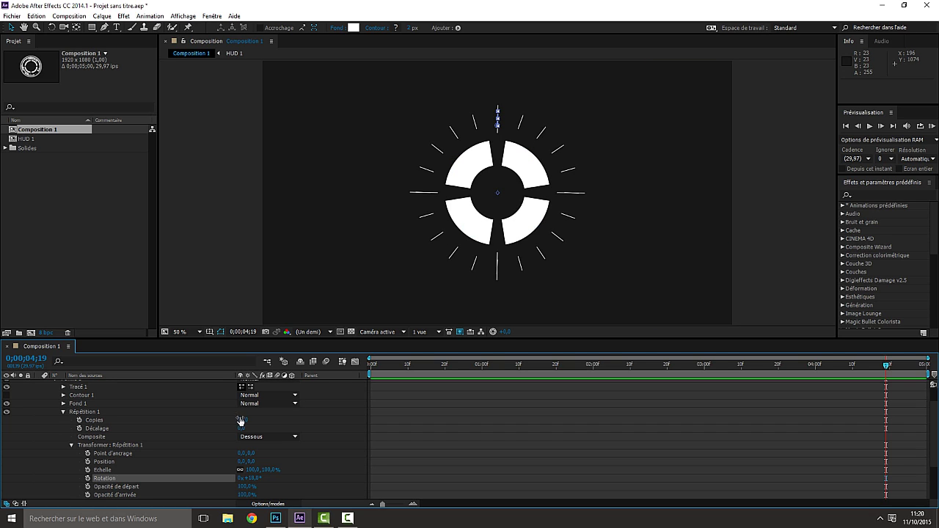
pyautogui.press('BackSpace')
pyautogui.write('30')
pyautogui.press('Return')
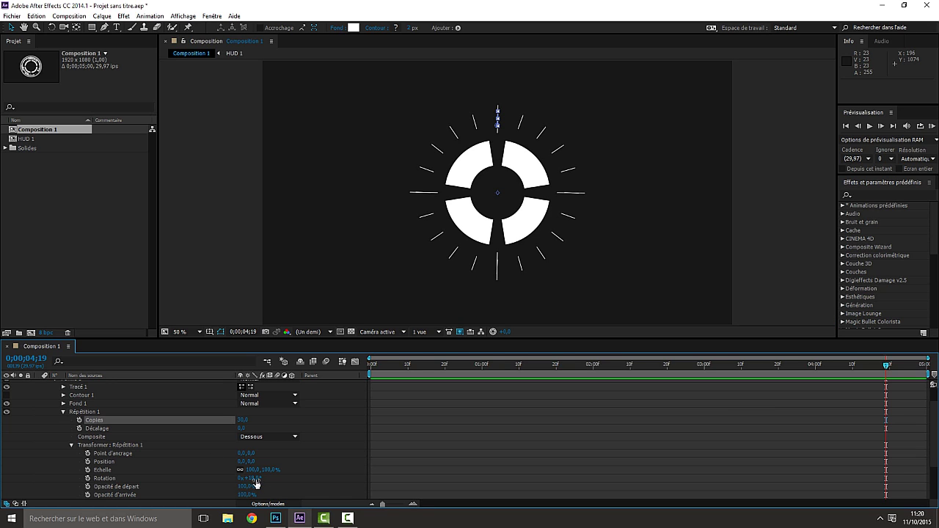
pyautogui.moveTo(254, 482); pyautogui.dragTo(278, 479)
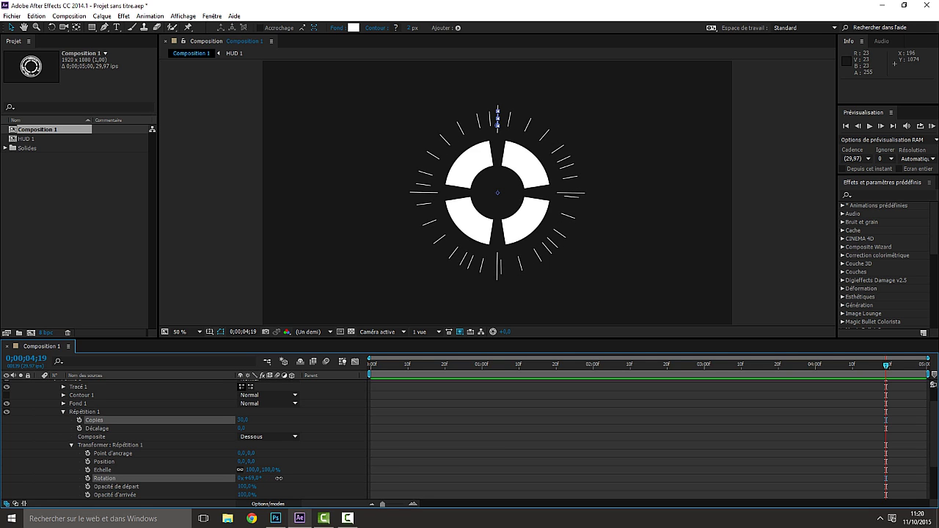
pyautogui.hotkey('ctrl', 'z')
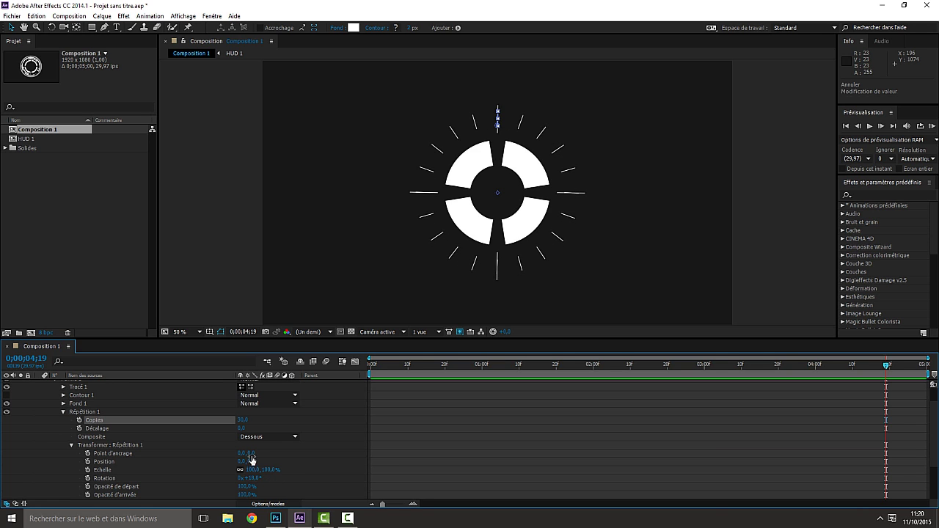
pyautogui.click(240, 420)
pyautogui.write('20')
pyautogui.click(313, 412)
# - Precompose the three layers Calque de forme 1, 2 and 3 into a new composition named HUD 2
pyautogui.scroll(5, 147, 400)
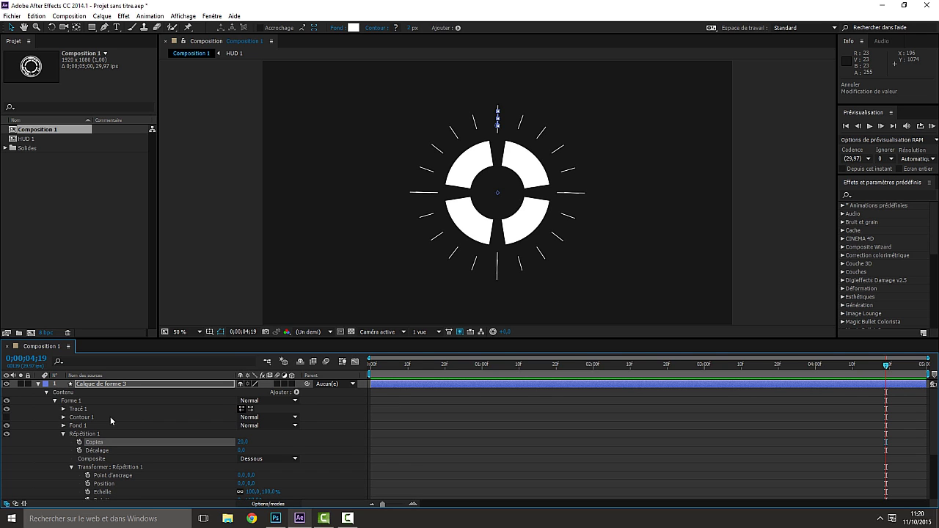
pyautogui.click(39, 384)
pyautogui.click(130, 455)
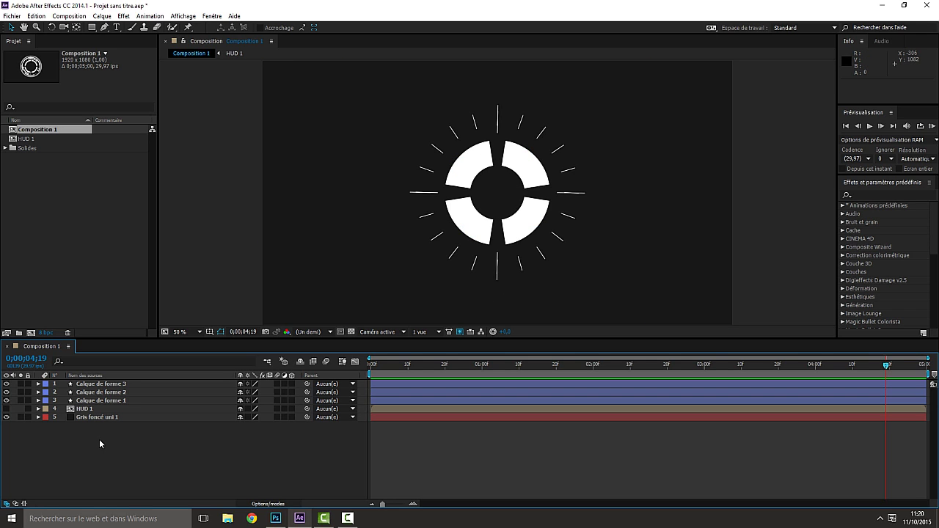
pyautogui.click(103, 400)
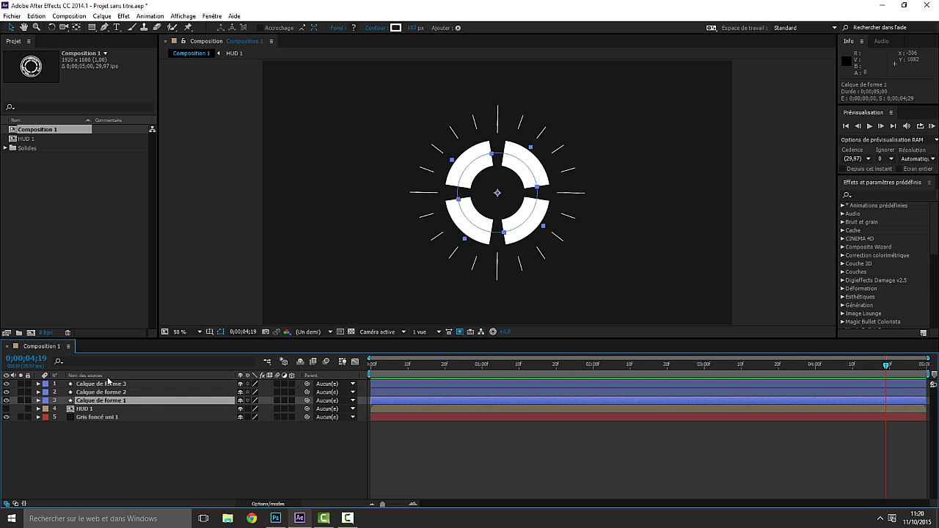
pyautogui.keyDown('shift'); pyautogui.click(109, 385); pyautogui.keyUp('shift')
pyautogui.rightClick(108, 385)
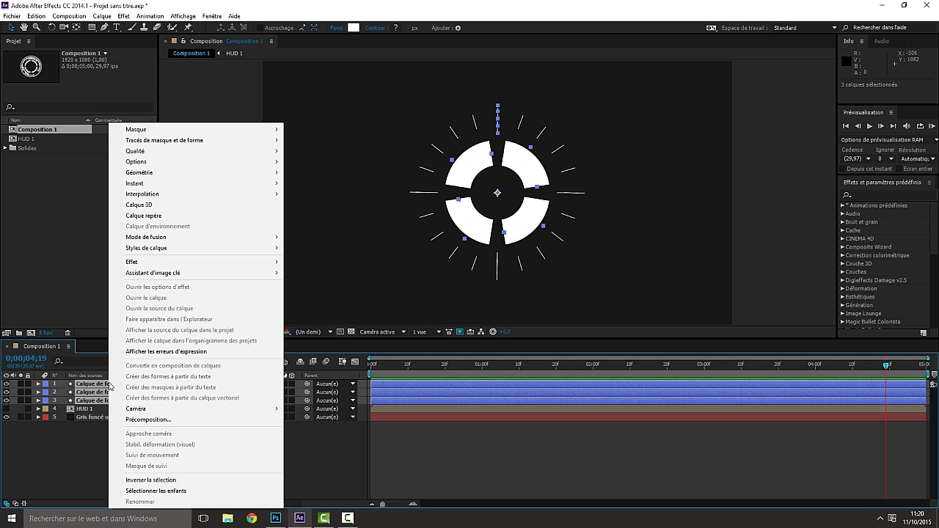
pyautogui.click(145, 419)
pyautogui.write('HUD 2')
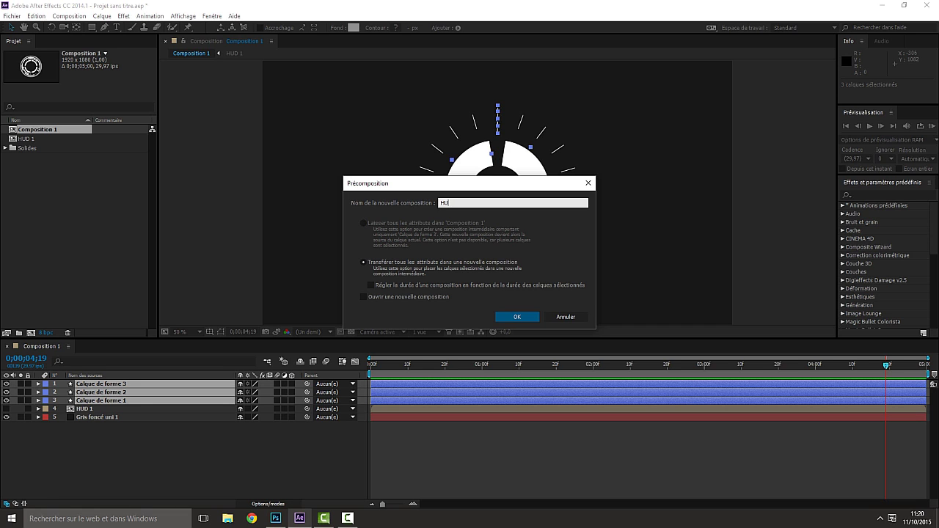
pyautogui.click(522, 319)
pyautogui.click(99, 447)
# - Precompose the HUD 1 and HUD 2 layers together into a new composition named HUD P
pyautogui.click(88, 392)
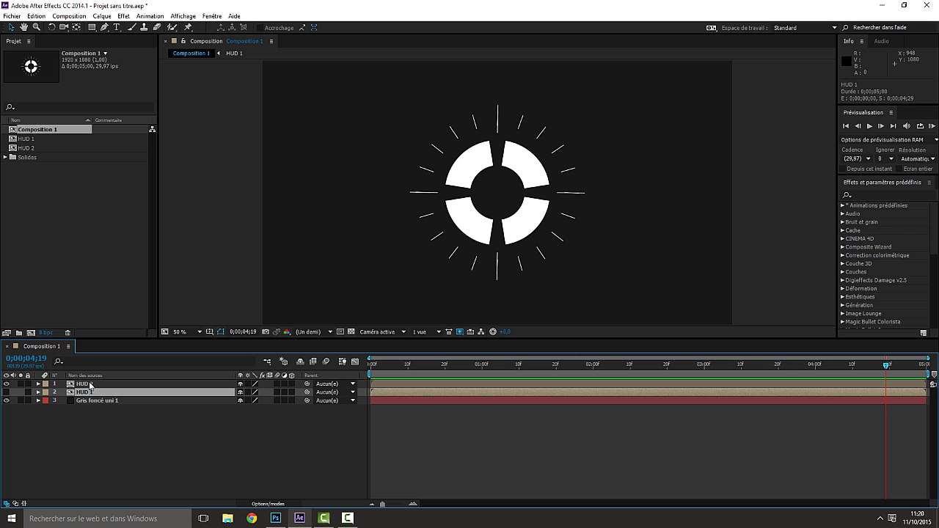
pyautogui.keyDown('ctrl'); pyautogui.click(90, 385); pyautogui.keyUp('ctrl')
pyautogui.rightClick(90, 384)
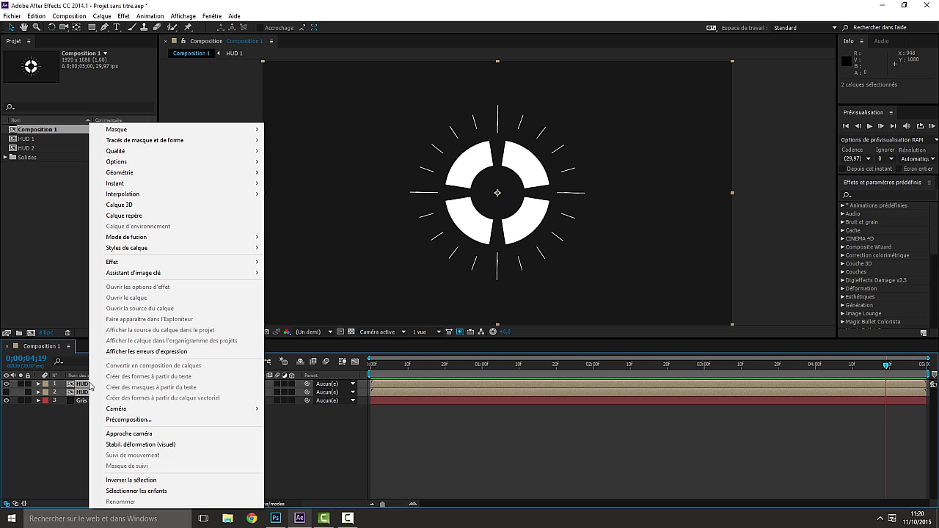
pyautogui.click(129, 419)
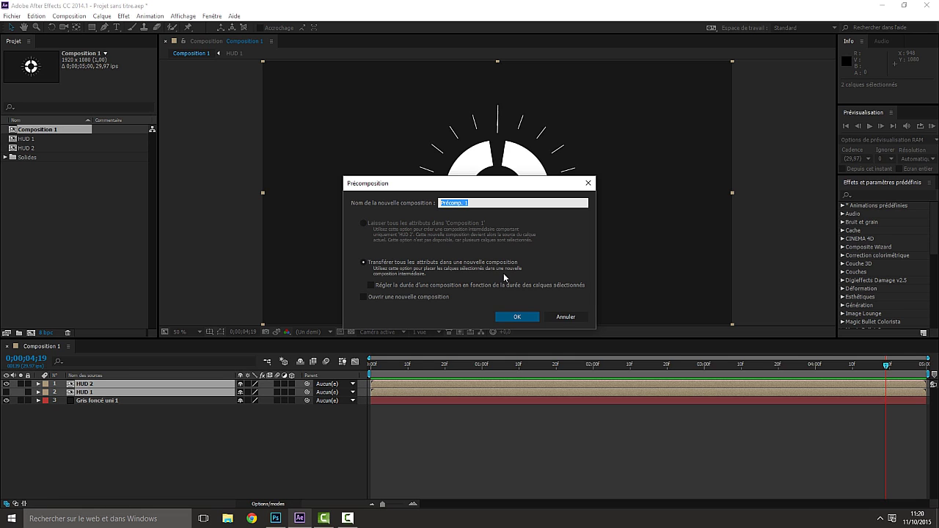
pyautogui.write('HUD P')
pyautogui.press('Return')
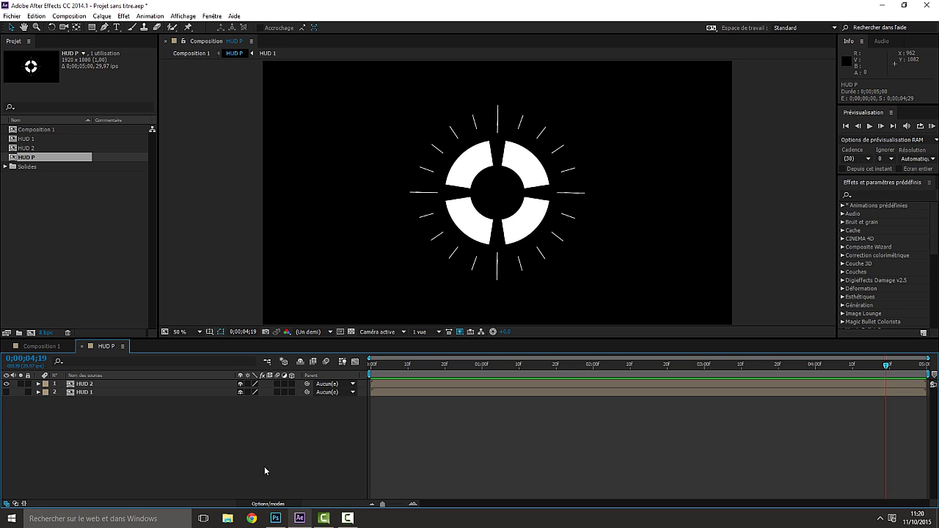
# - Try showing HUD 1 together with HUD 2 inside HUD P and hide it again
pyautogui.click(42, 347)
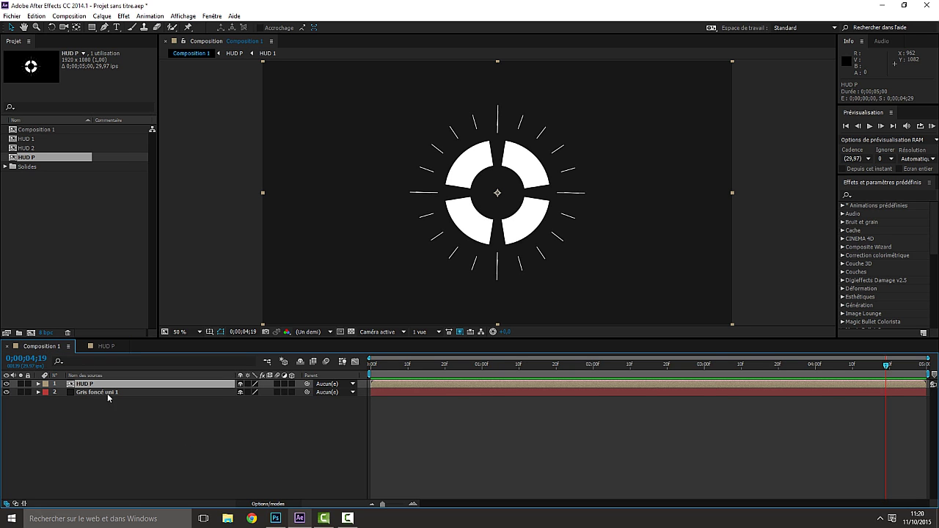
pyautogui.click(864, 193)
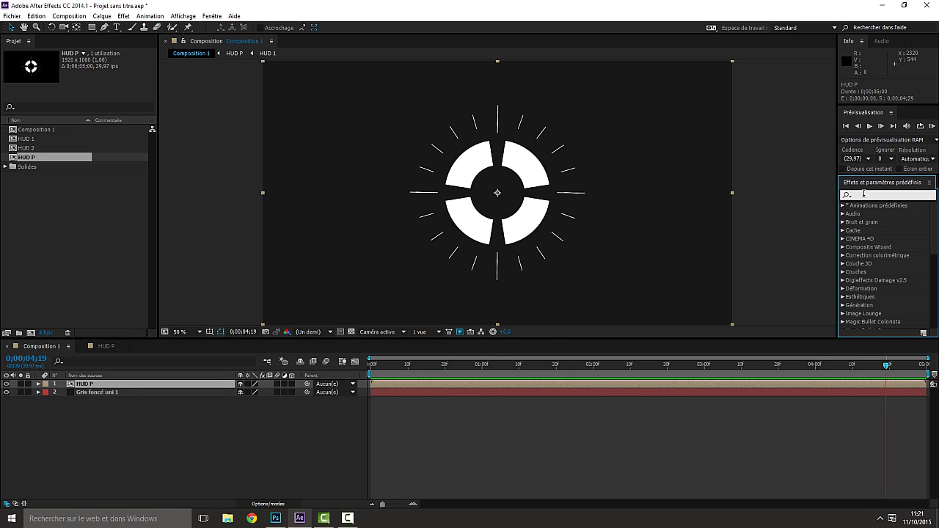
pyautogui.doubleClick(77, 384)
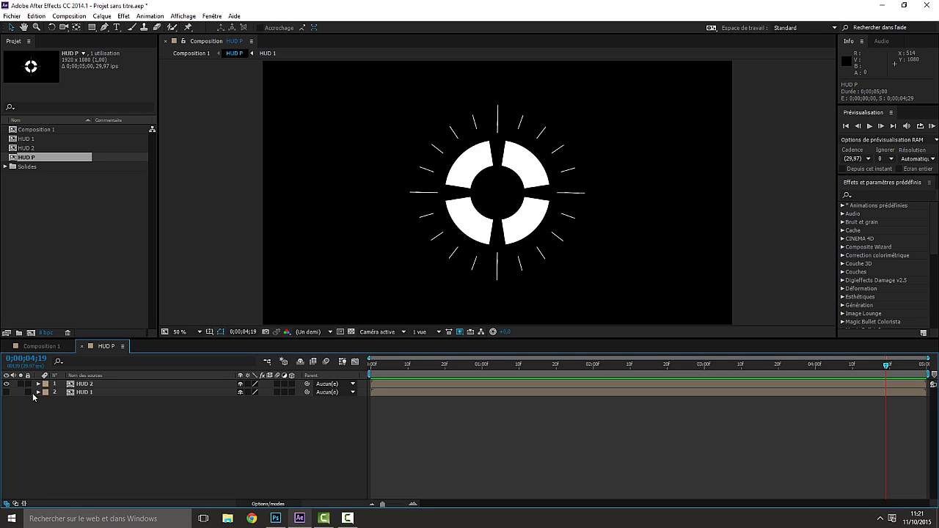
pyautogui.click(7, 392)
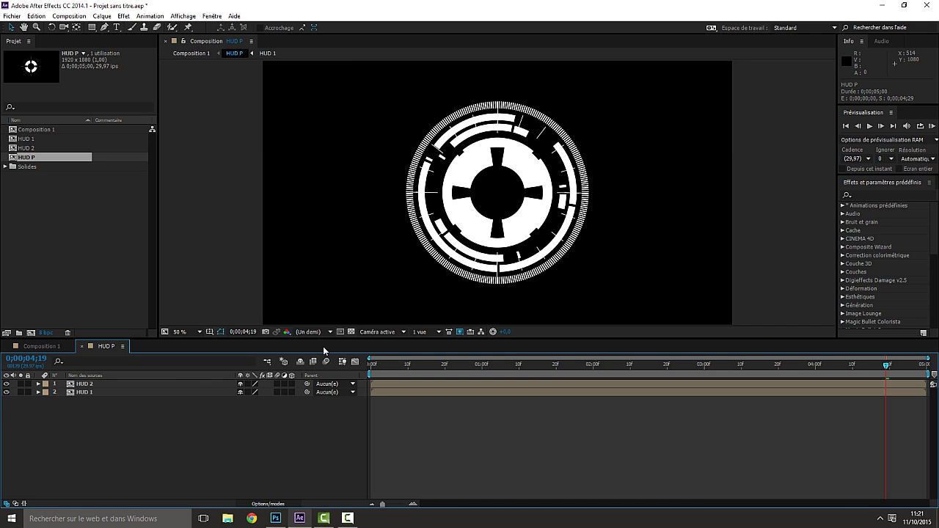
pyautogui.click(7, 393)
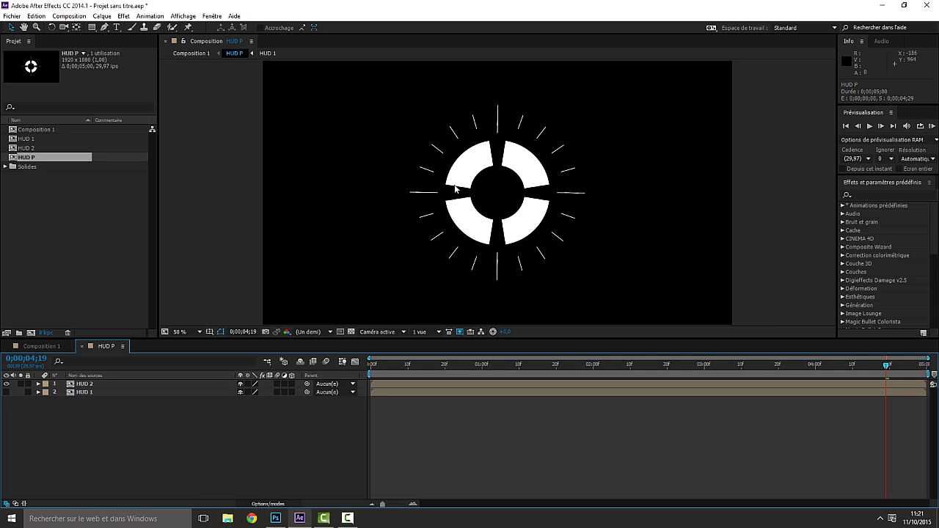
# - Scale the HUD 2 layer down proportionally around its centre to about 43% in HUD P
pyautogui.click(85, 385)
pyautogui.click(732, 65)
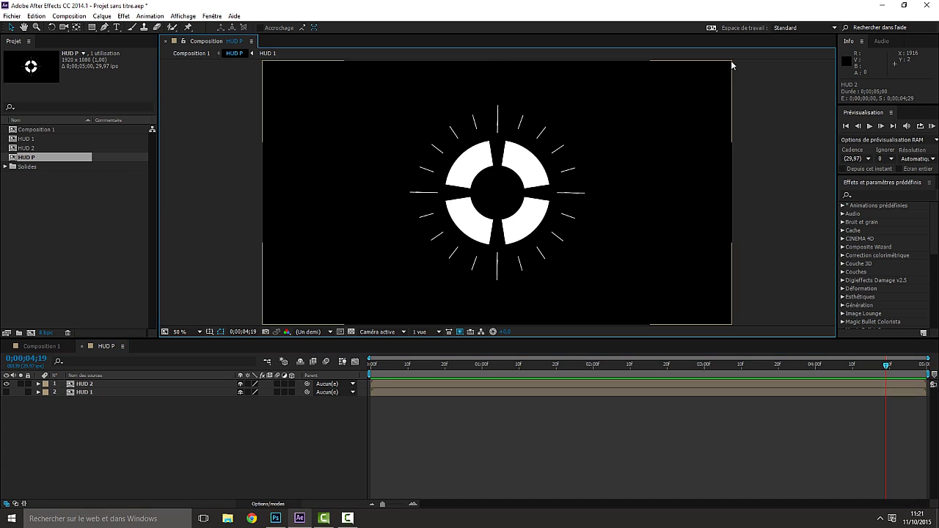
pyautogui.moveTo(730, 65); pyautogui.dragTo(598, 137)
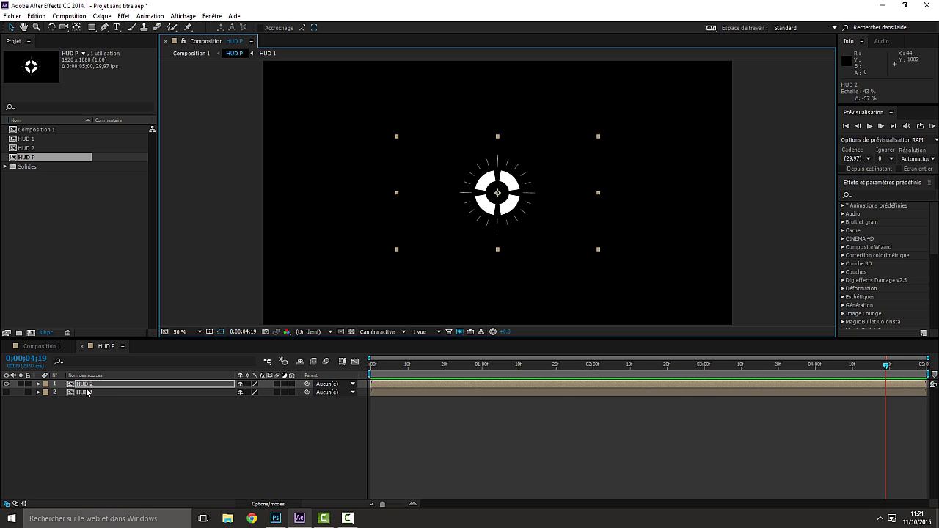
# - Show HUD 1 and enlarge HUD 2 slightly within HUD 1's inner ring
pyautogui.click(6, 392)
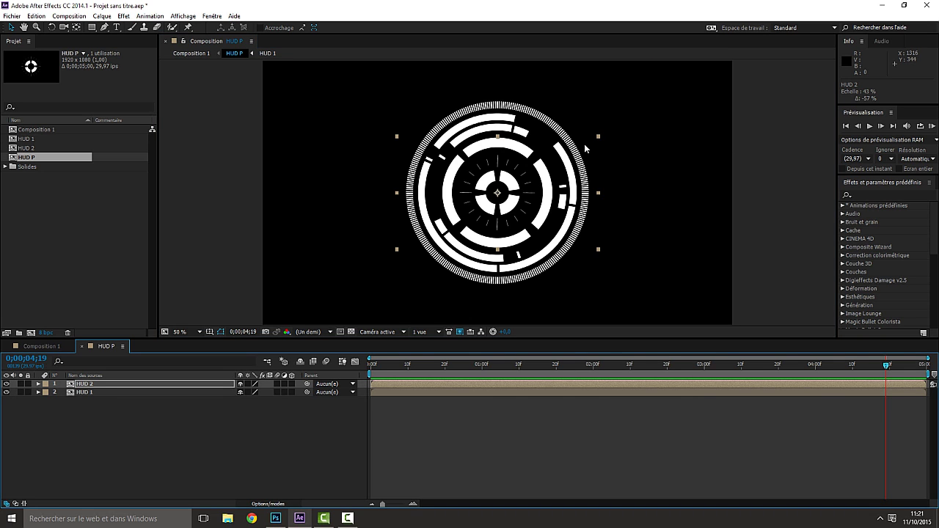
pyautogui.click(603, 134)
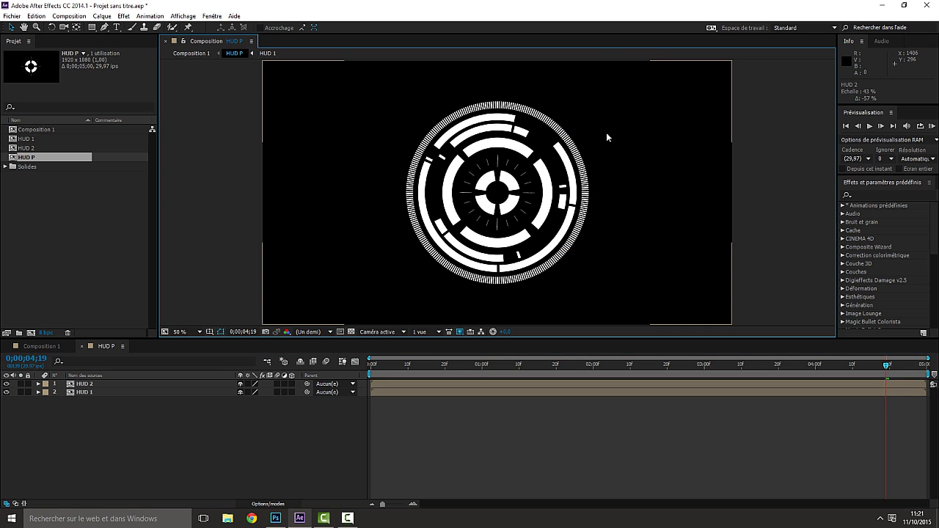
pyautogui.moveTo(599, 136); pyautogui.dragTo(616, 128)
pyautogui.click(225, 295)
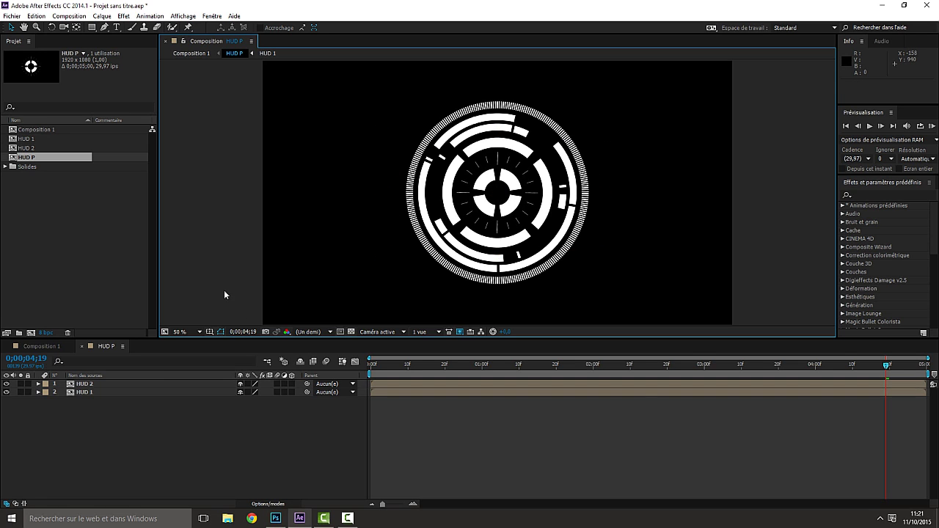
# - Open the HUD 2 composition and add the expression wiggle(.5, 400) to the Rotation of Calque de forme 3
pyautogui.doubleClick(88, 387)
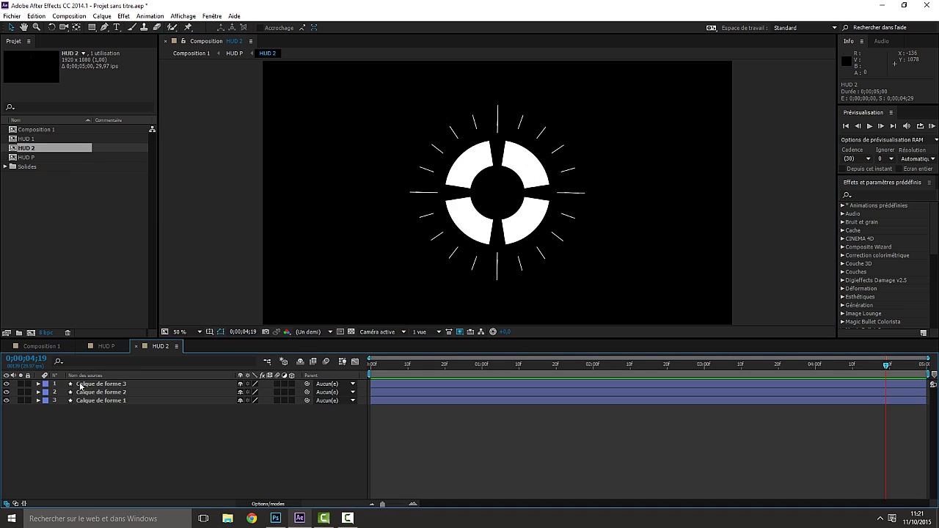
pyautogui.click(119, 384)
pyautogui.click(39, 383)
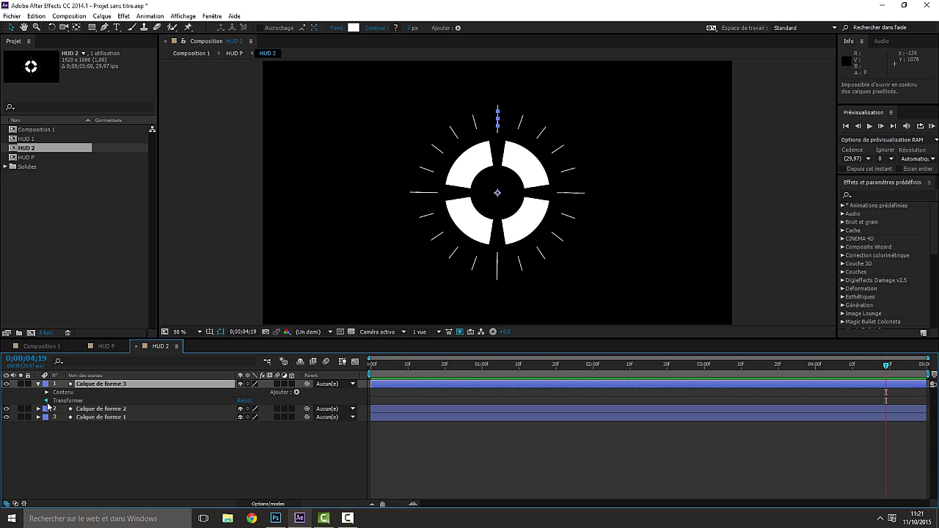
pyautogui.click(46, 402)
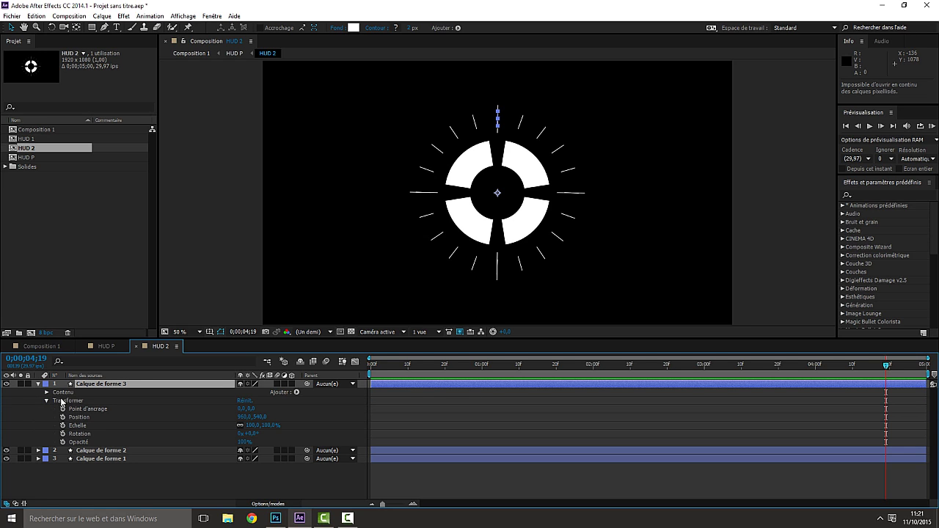
pyautogui.click(85, 434)
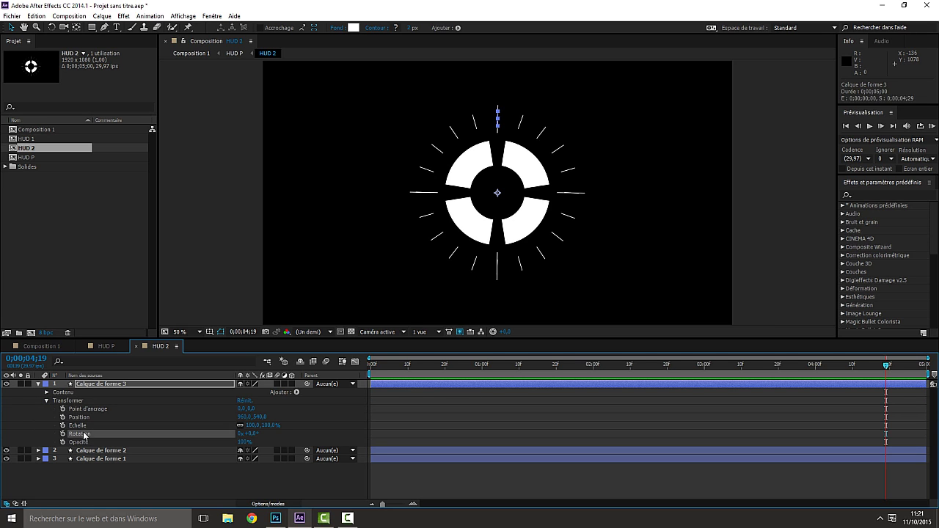
pyautogui.keyDown('alt'); pyautogui.click(63, 434); pyautogui.keyUp('alt')
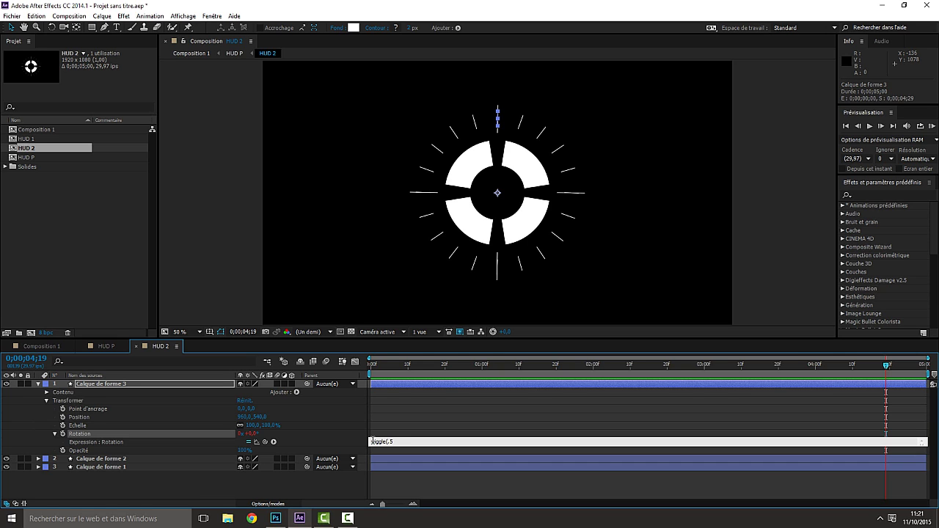
pyautogui.write('wiggle(.5, 400)')
pyautogui.press('Return')
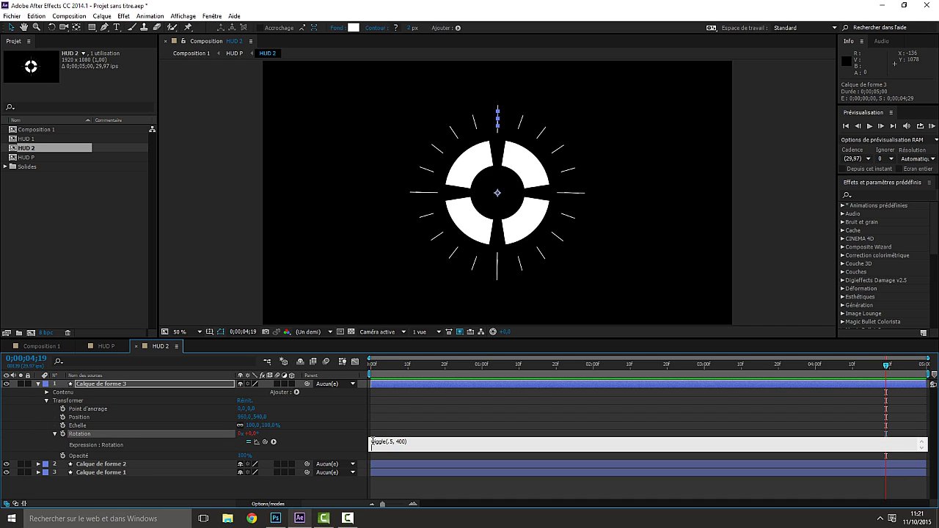
pyautogui.click(146, 473)
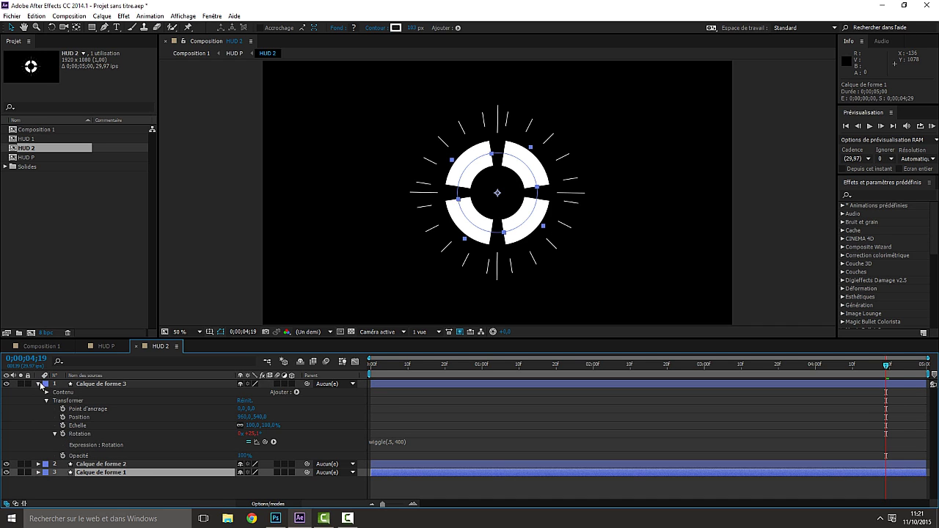
# - Copy the wiggle(.5, 400) expression from Calque de forme 3 to the Rotation of Calque de forme 2
pyautogui.click(400, 443)
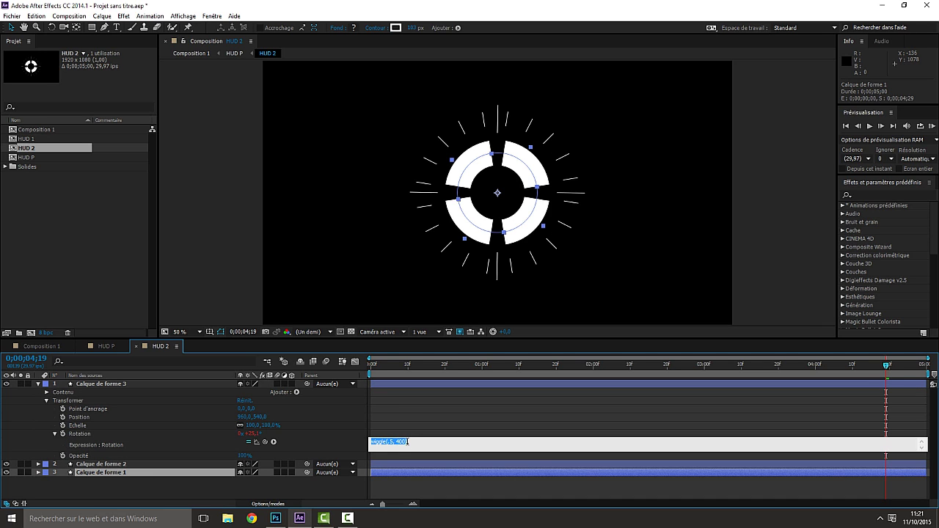
pyautogui.click(38, 384)
pyautogui.click(38, 384)
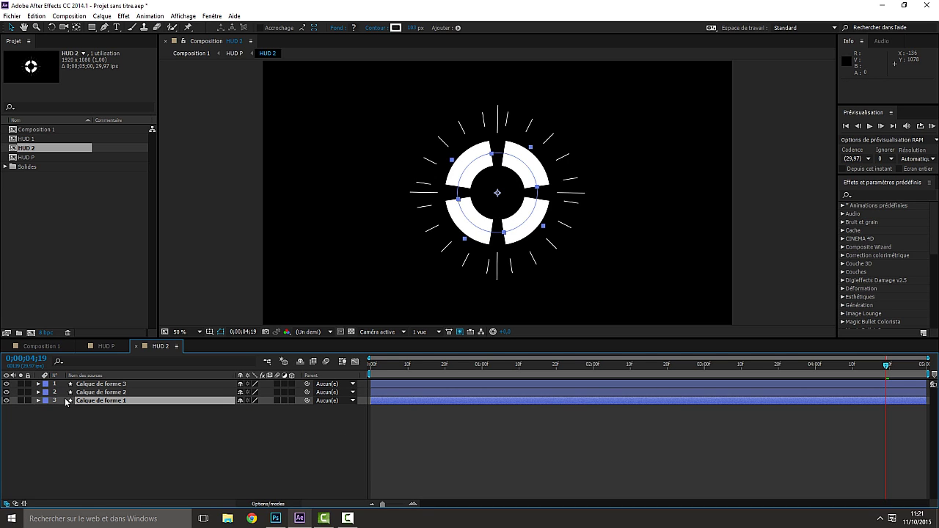
pyautogui.click(38, 393)
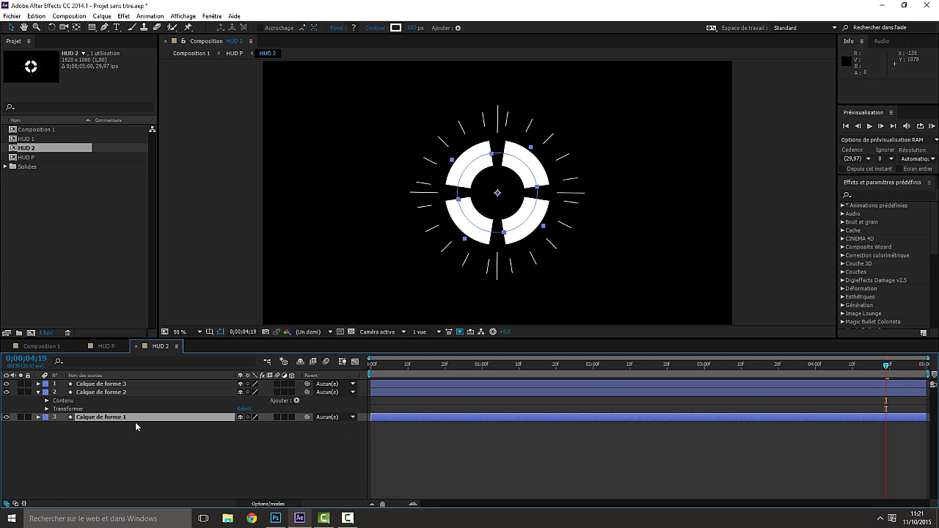
pyautogui.click(47, 409)
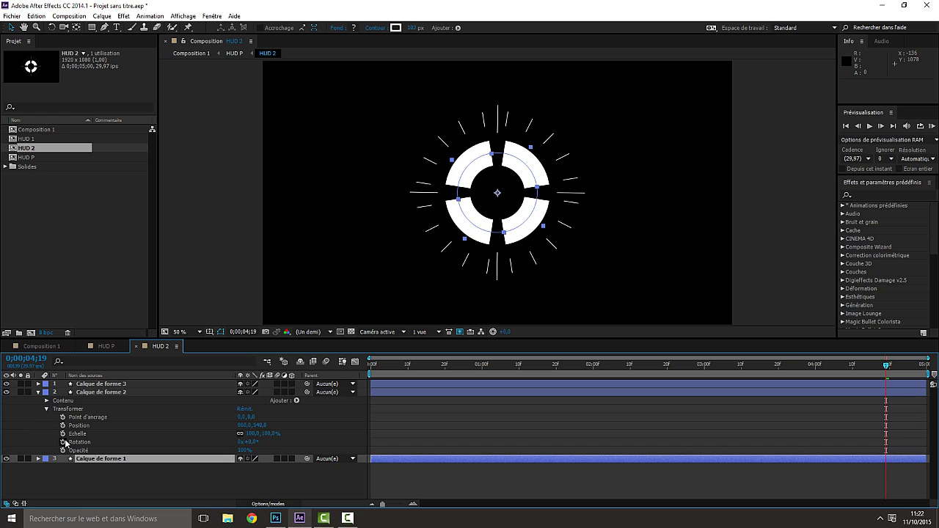
pyautogui.keyDown('alt'); pyautogui.click(63, 441); pyautogui.keyUp('alt')
pyautogui.press('BackSpace')
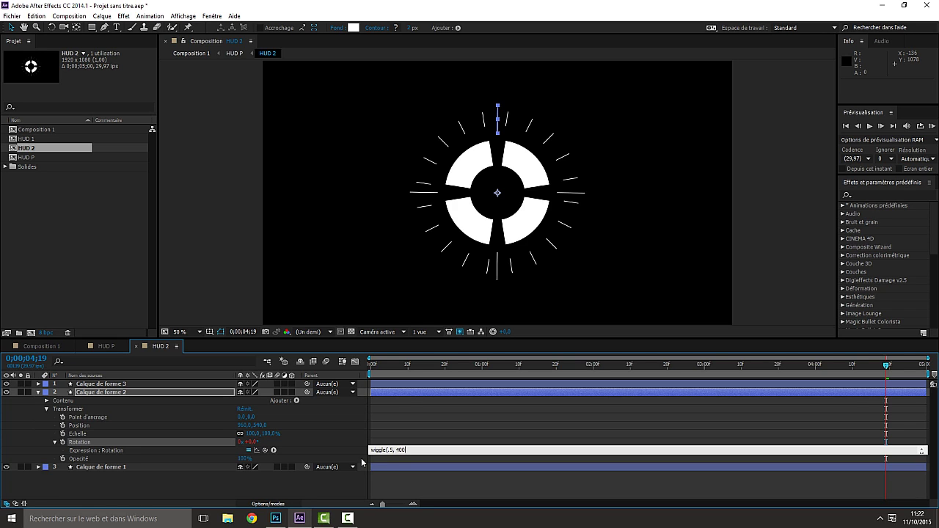
pyautogui.click(47, 411)
pyautogui.click(38, 393)
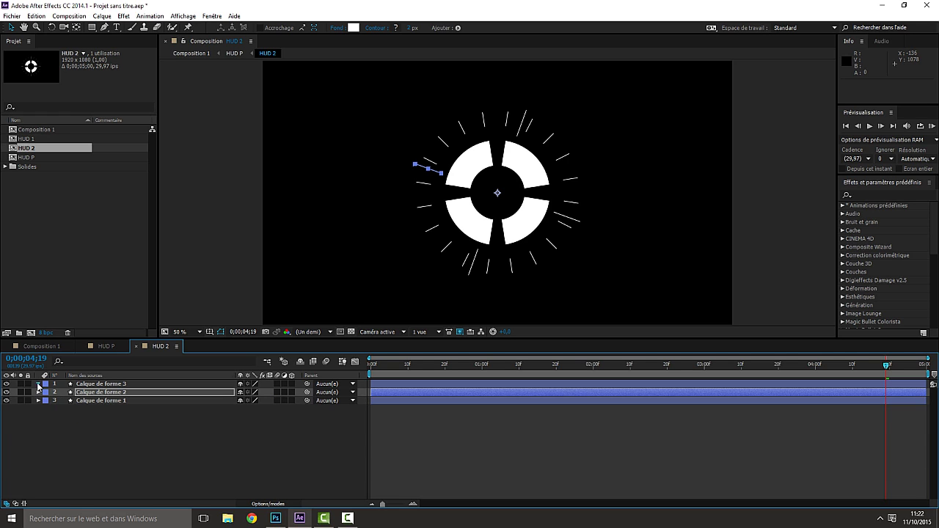
# - Delete the wiggle expression from the Rotation of Calque de forme 3 in HUD 2
pyautogui.click(38, 384)
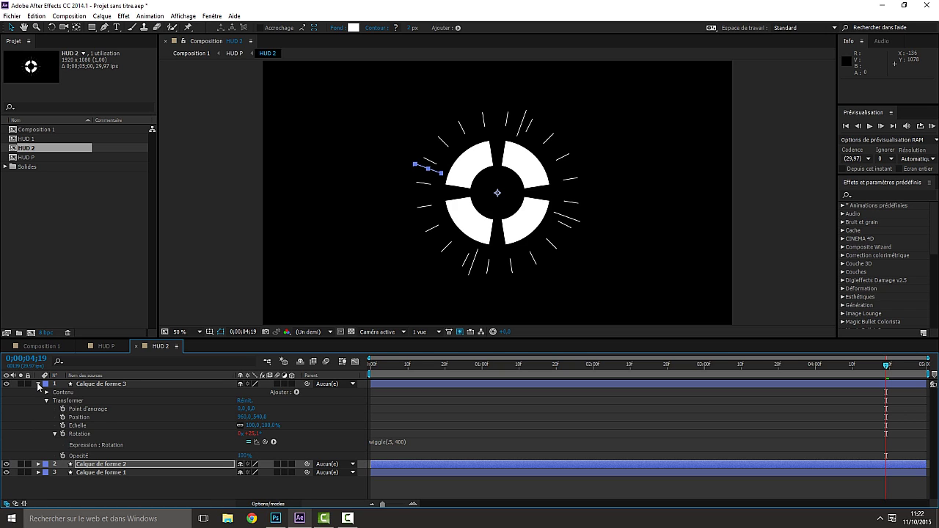
pyautogui.click(97, 384)
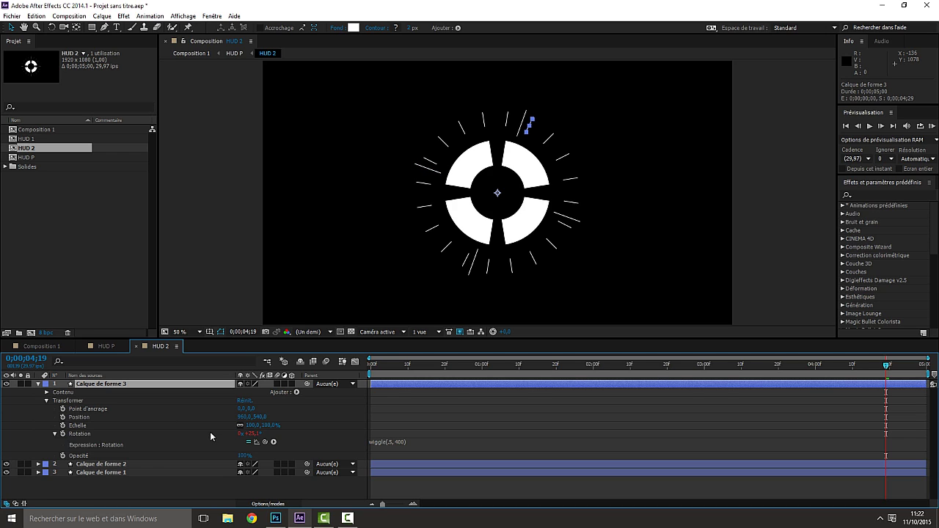
pyautogui.click(250, 434)
pyautogui.click(373, 438)
pyautogui.click(421, 442)
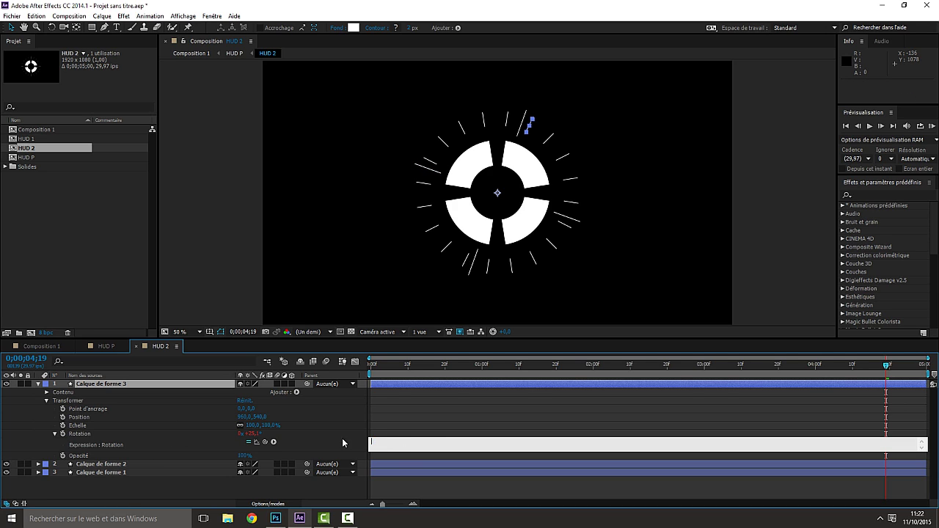
pyautogui.click(39, 384)
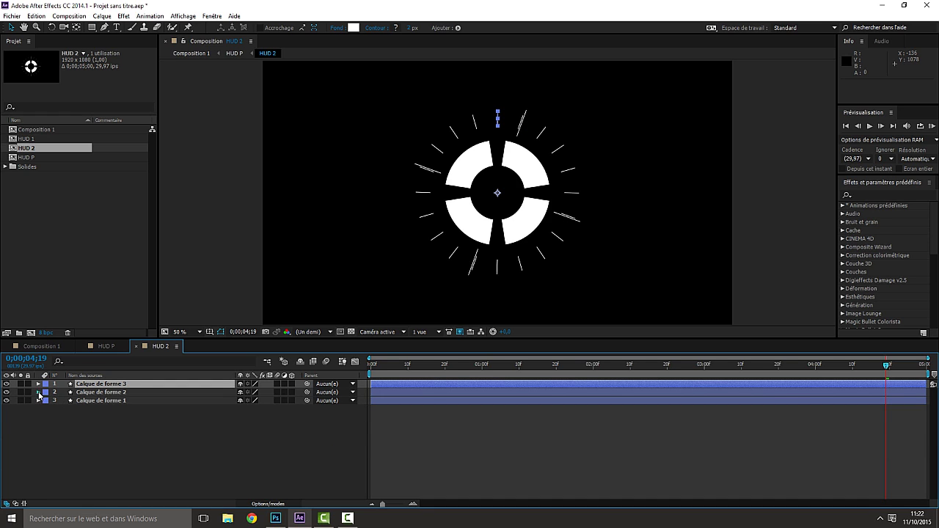
# - Delete the wiggle expression from the Rotation of Calque de forme 2 and collapse the layer
pyautogui.click(38, 393)
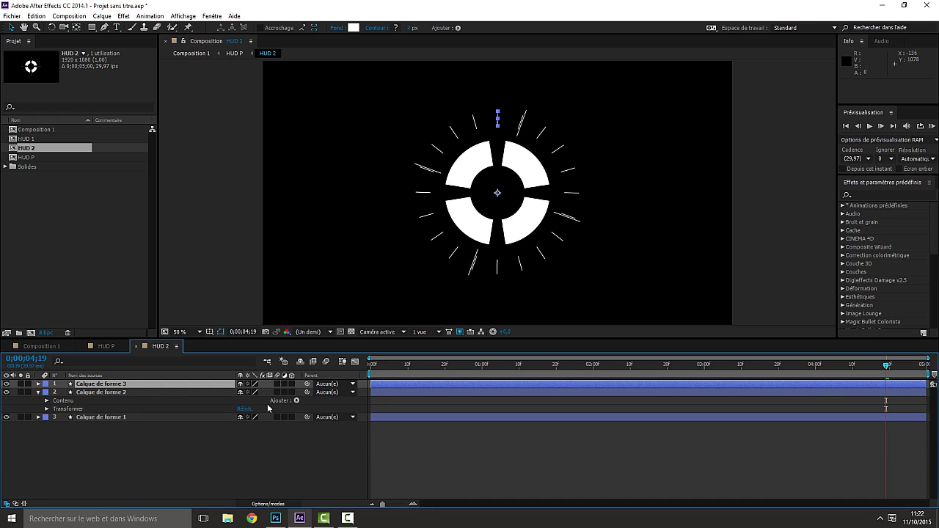
pyautogui.click(46, 410)
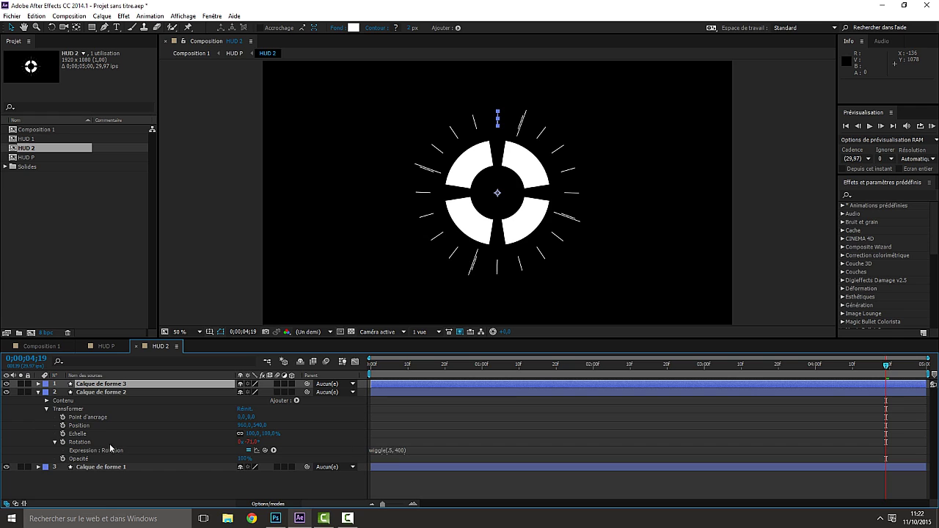
pyautogui.click(81, 442)
pyautogui.click(376, 449)
pyautogui.press('BackSpace')
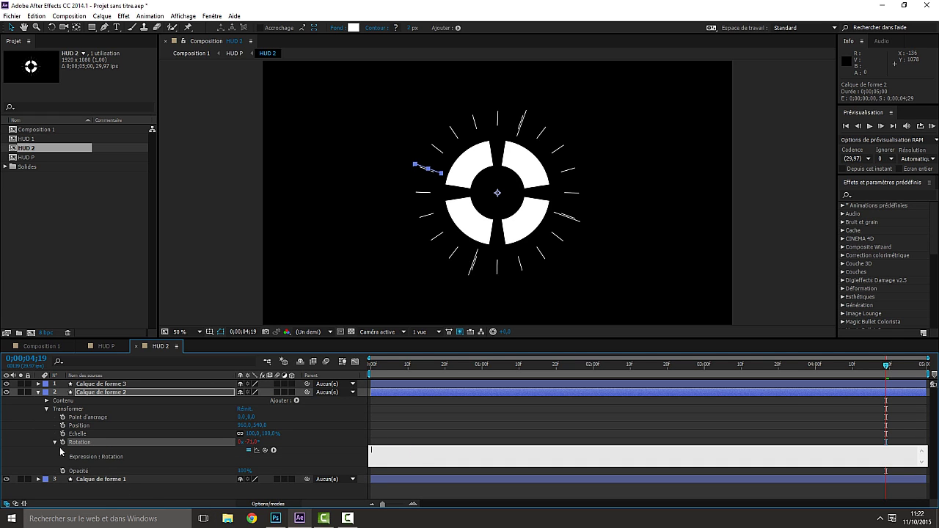
pyautogui.click(38, 392)
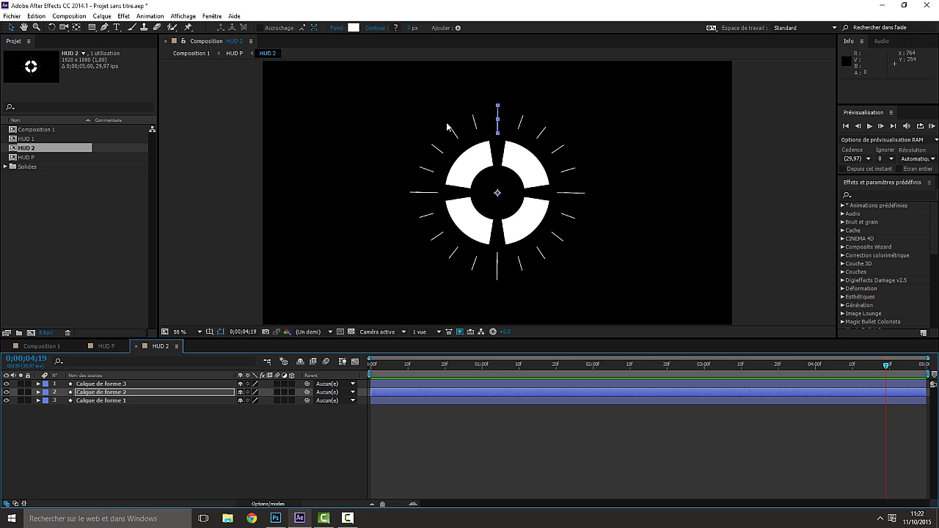
pyautogui.click(37, 451)
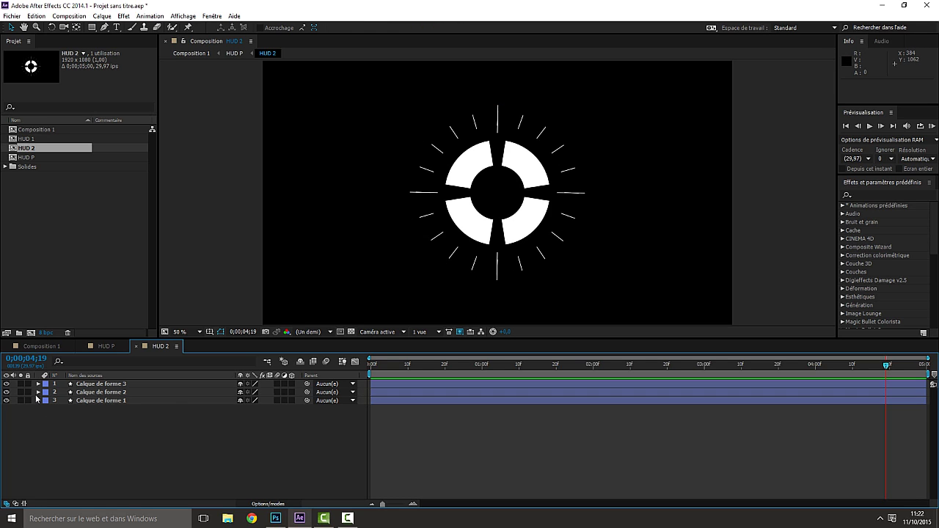
# - Add the expression wiggle(.5, 400) to the Rotation of Calque de forme 1
pyautogui.click(38, 400)
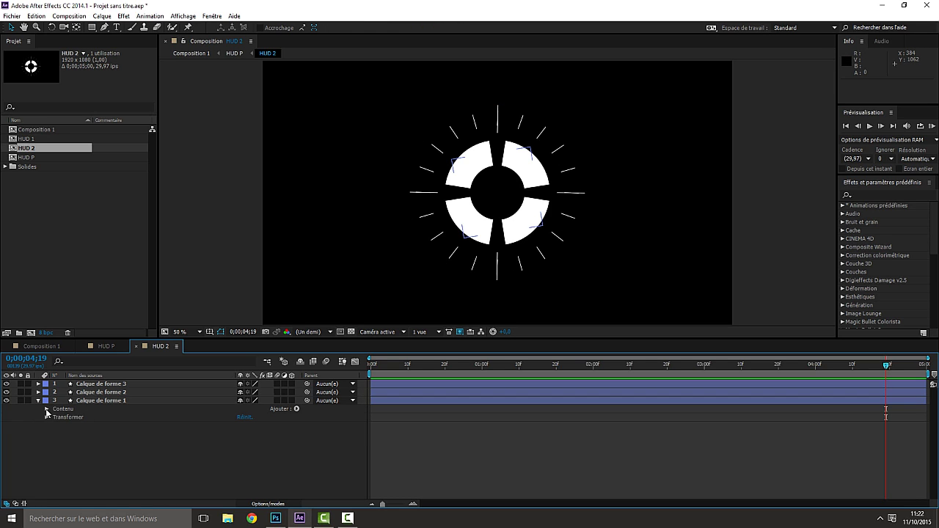
pyautogui.click(46, 418)
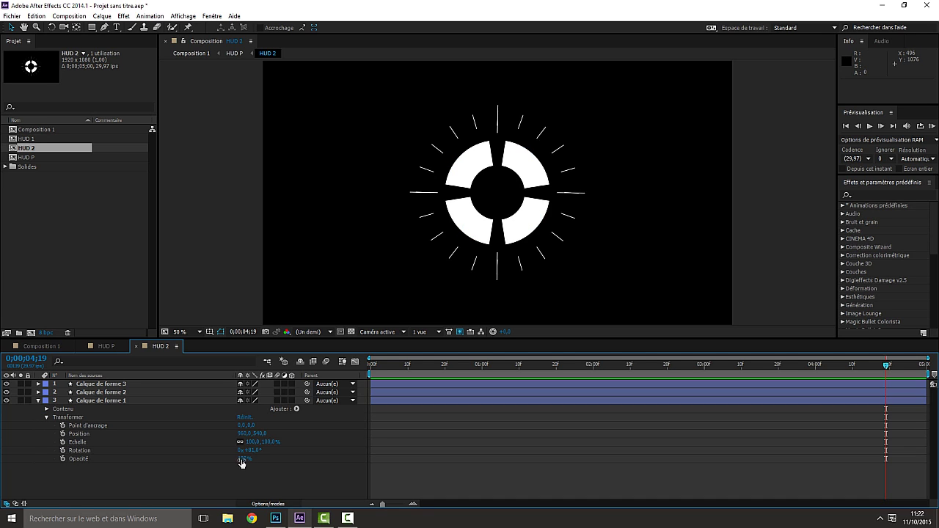
pyautogui.click(64, 451)
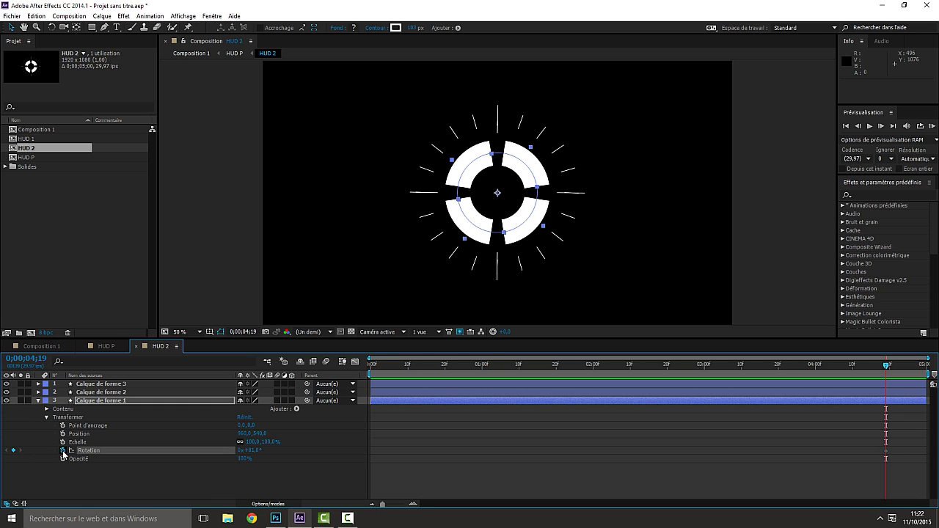
pyautogui.keyDown('alt'); pyautogui.click(63, 450); pyautogui.keyUp('alt')
pyautogui.click(93, 458)
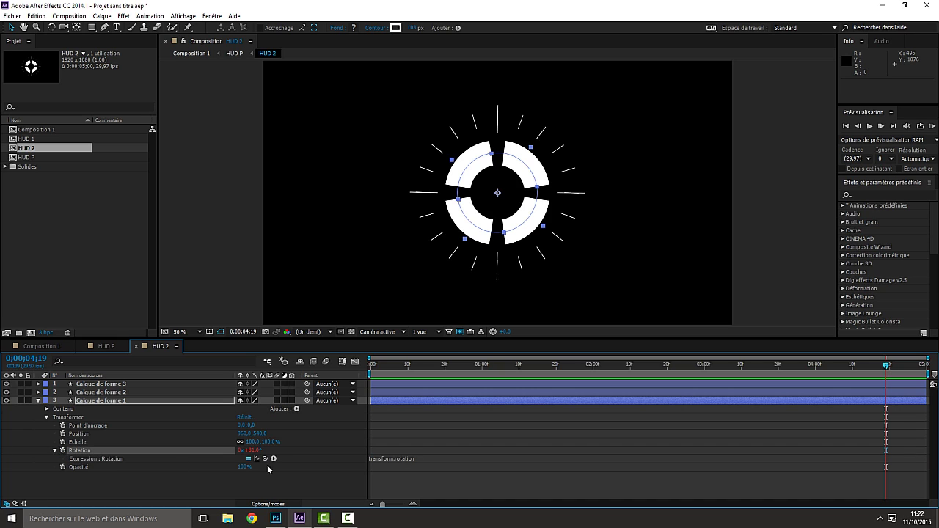
pyautogui.click(392, 456)
pyautogui.press('BackSpace')
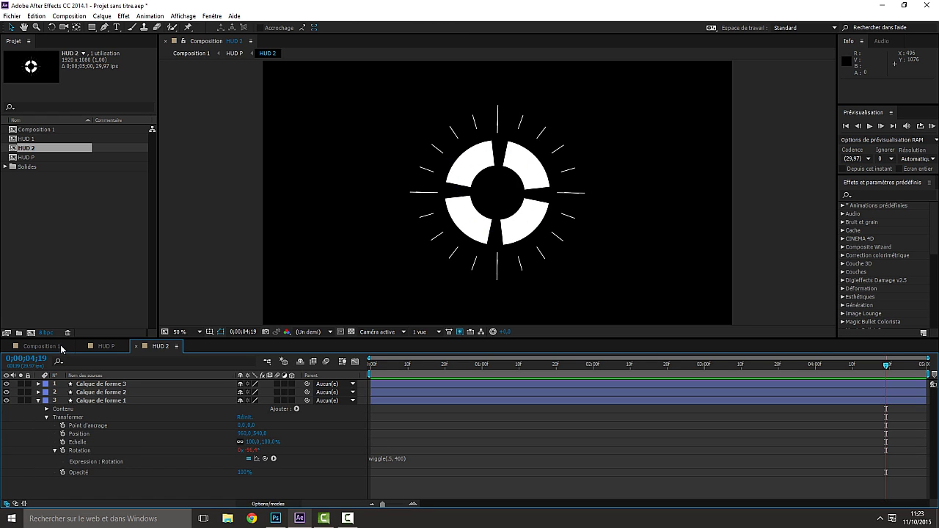
# - Return the HUD P composition to time 0;00;00;00 and open Composition 1
pyautogui.click(107, 346)
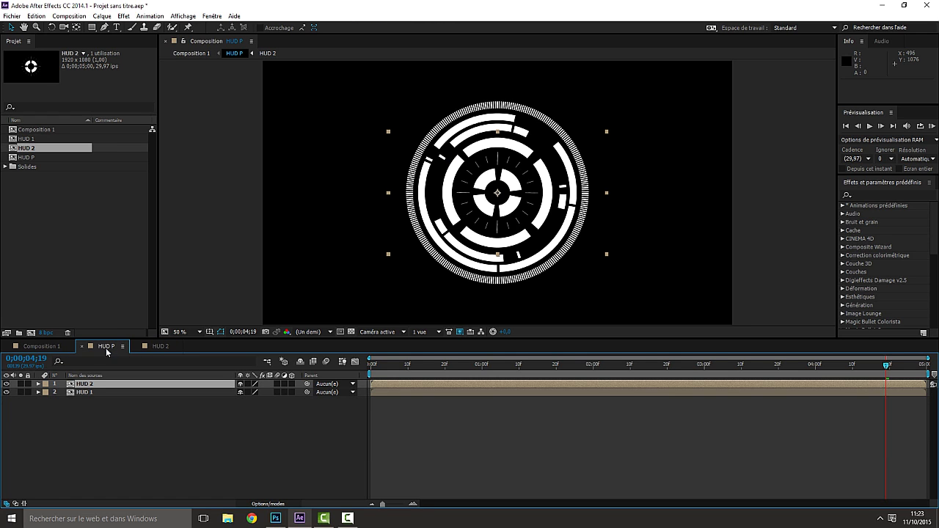
pyautogui.click(177, 461)
pyautogui.moveTo(378, 365); pyautogui.dragTo(346, 374)
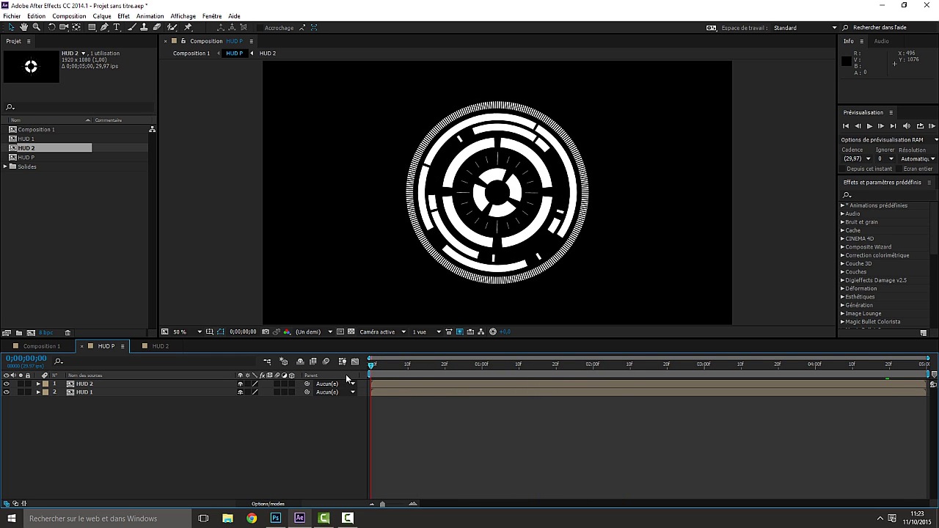
pyautogui.click(45, 349)
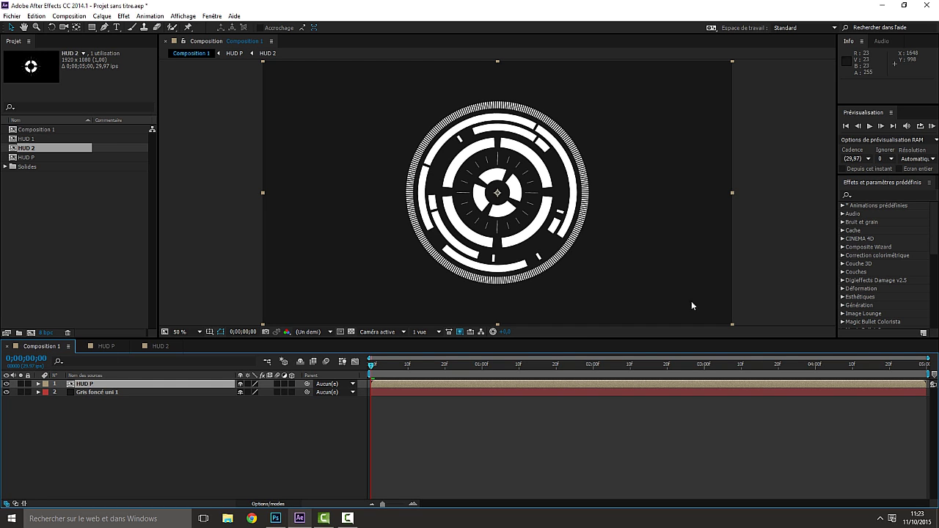
# - Find the Gamme des dégradés effect by searching for "gamme d" and apply it to the HUD P layer
pyautogui.click(864, 193)
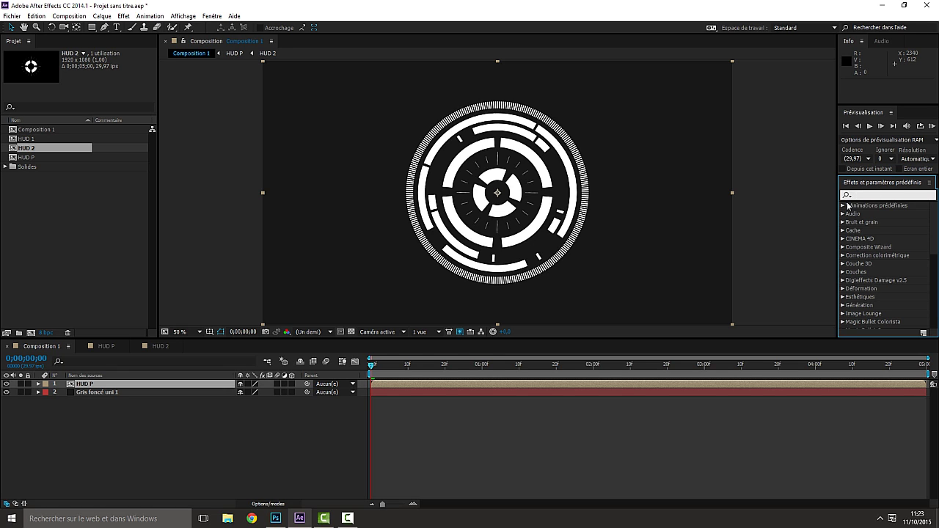
pyautogui.write('gamme de')
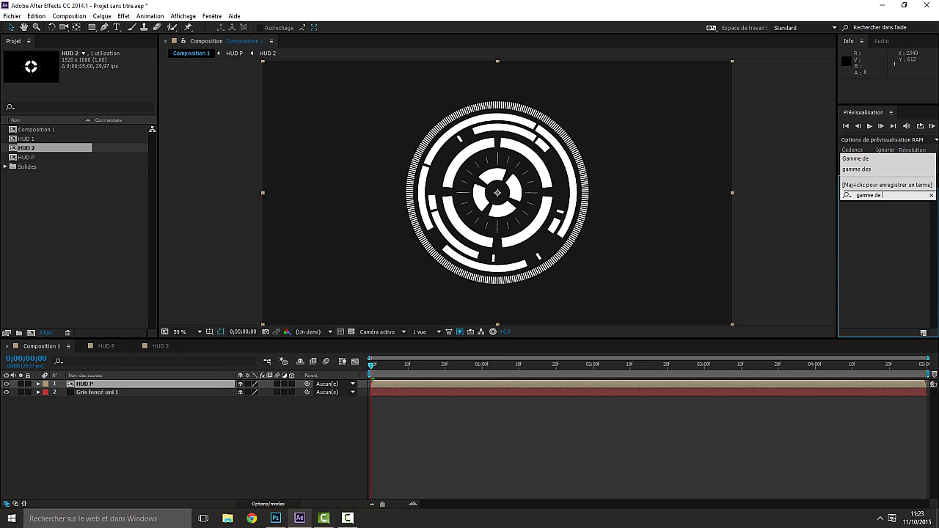
pyautogui.write(' de')
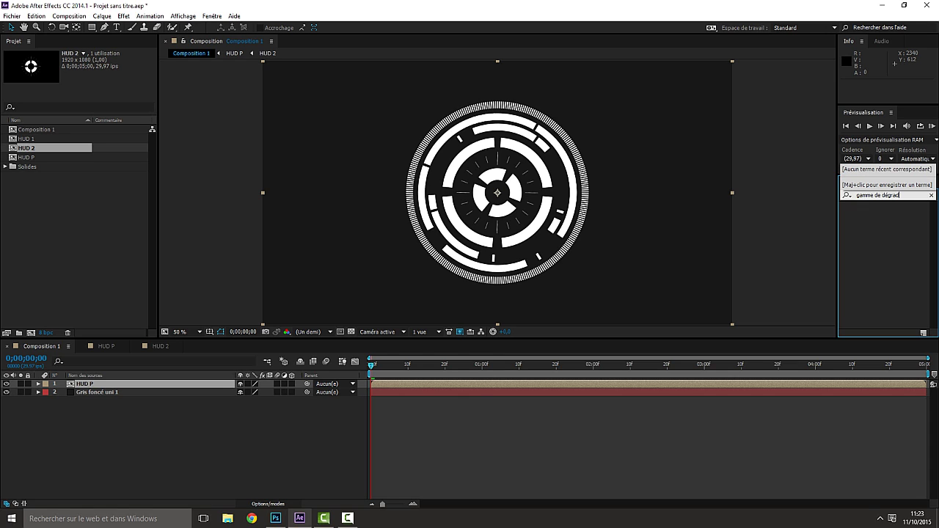
pyautogui.press('BackSpace')
pyautogui.press('BackSpace')
pyautogui.press('BackSpace')
pyautogui.press('BackSpace')
pyautogui.press('BackSpace')
pyautogui.press('BackSpace')
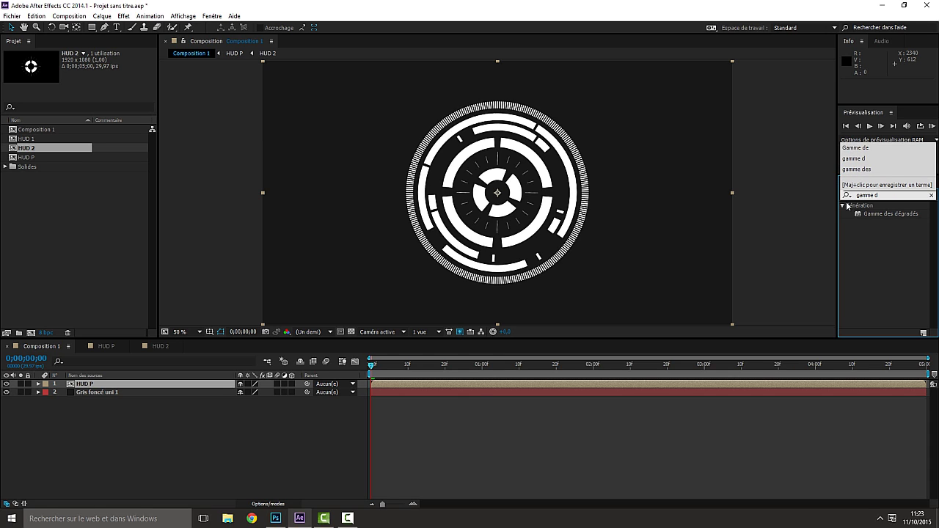
pyautogui.moveTo(889, 214); pyautogui.dragTo(126, 386)
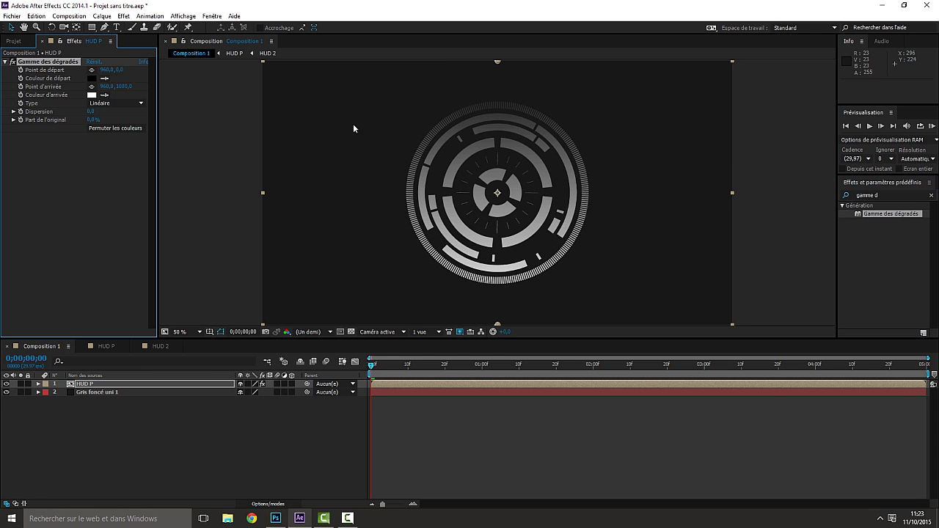
# - Set the gradient's Couleur de départ to blue 002AFF and sample the same blue for its Couleur d'arrivée
pyautogui.click(92, 78)
pyautogui.click(484, 243)
pyautogui.moveTo(465, 235); pyautogui.dragTo(499, 188)
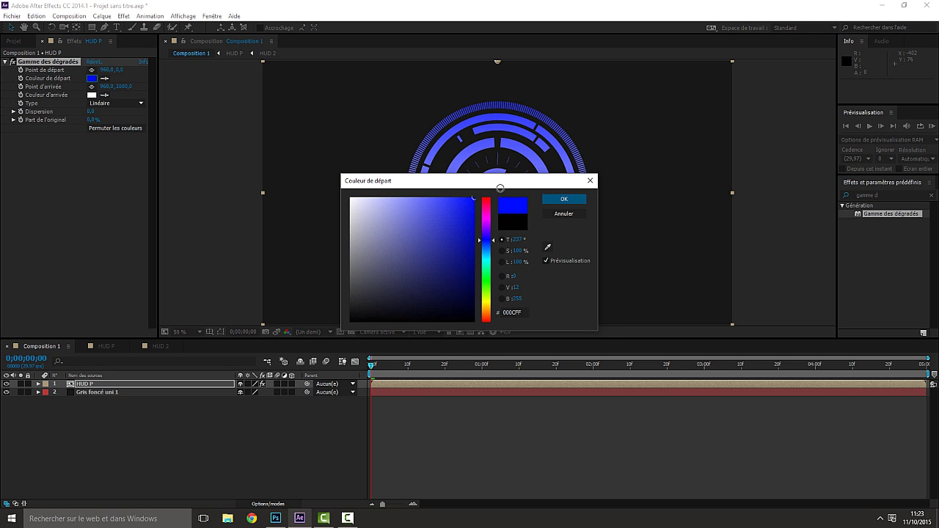
pyautogui.click(486, 243)
pyautogui.click(564, 199)
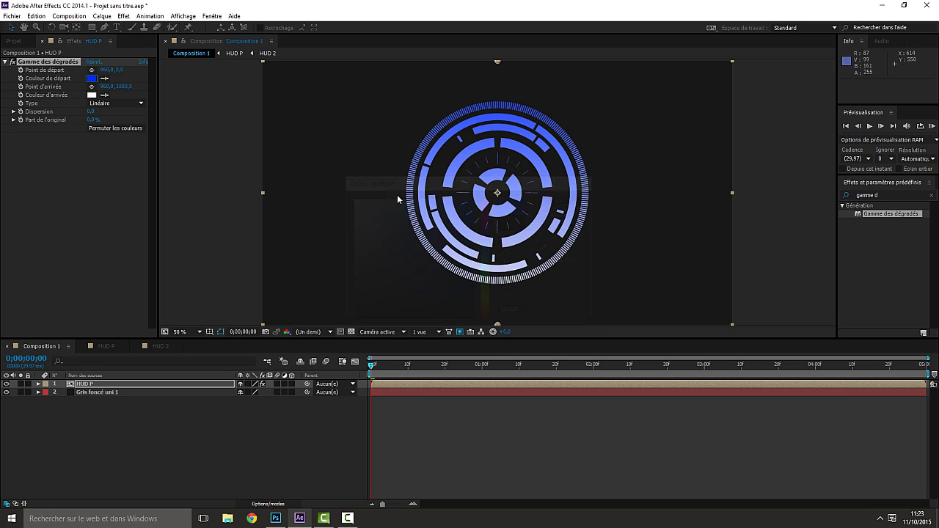
pyautogui.click(105, 95)
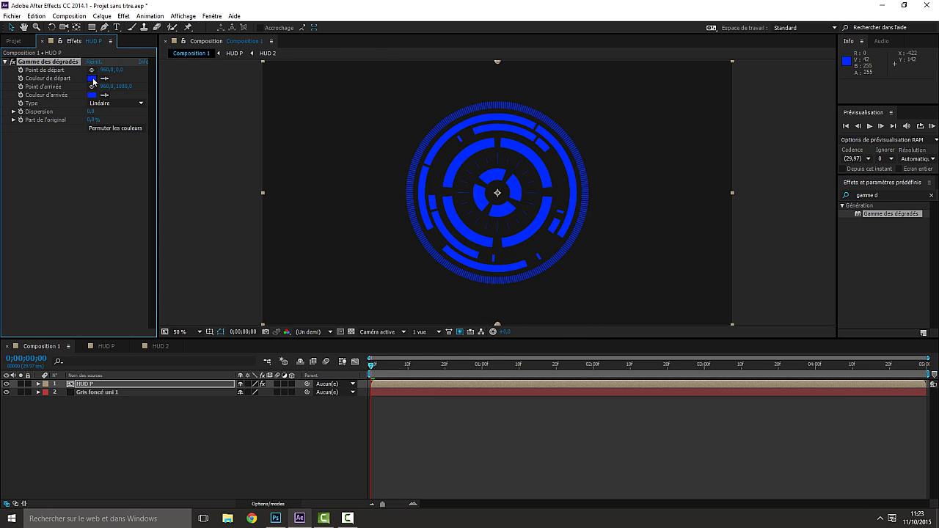
pyautogui.click(503, 274)
# - Find the Lueur diffuse effect by searching for "lueur" and apply it to the HUD P layer
pyautogui.click(81, 384)
pyautogui.click(879, 195)
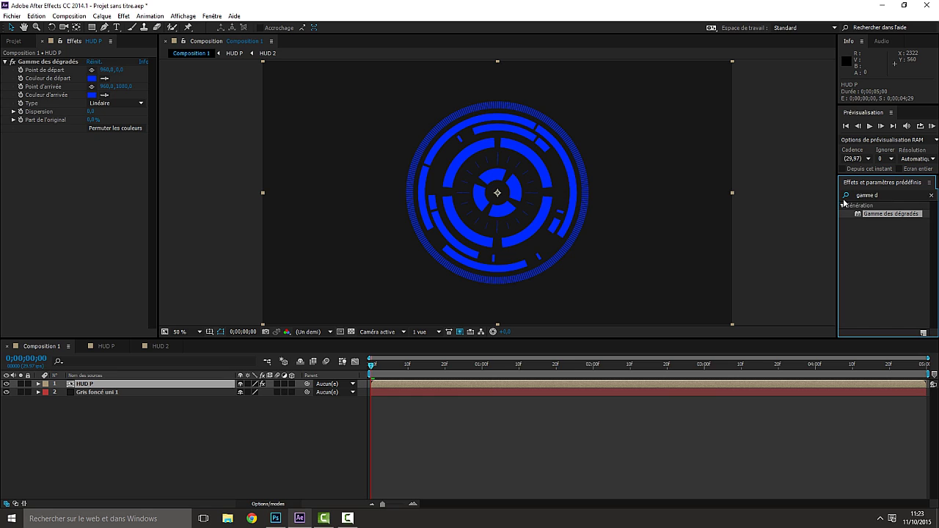
pyautogui.click(884, 195)
pyautogui.press('BackSpace')
pyautogui.press('BackSpace')
pyautogui.press('BackSpace')
pyautogui.press('BackSpace')
pyautogui.press('BackSpace')
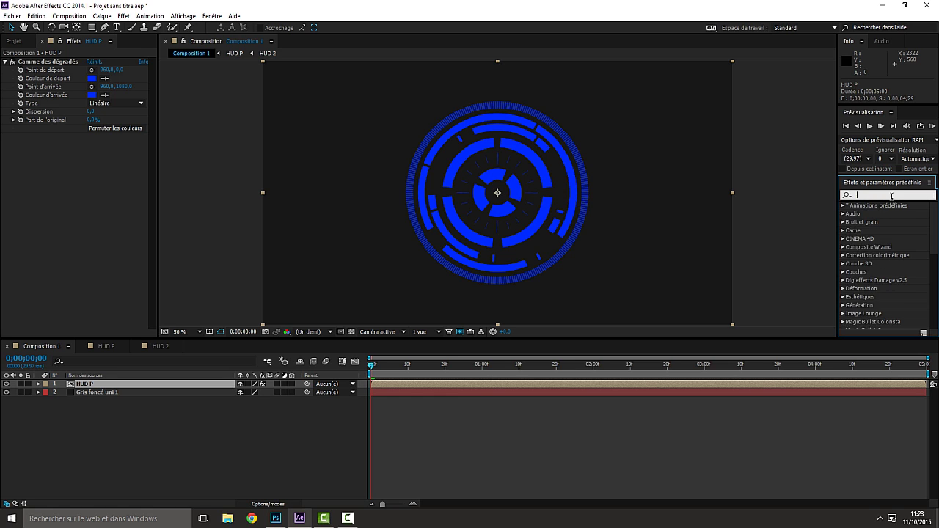
pyautogui.write('lueu')
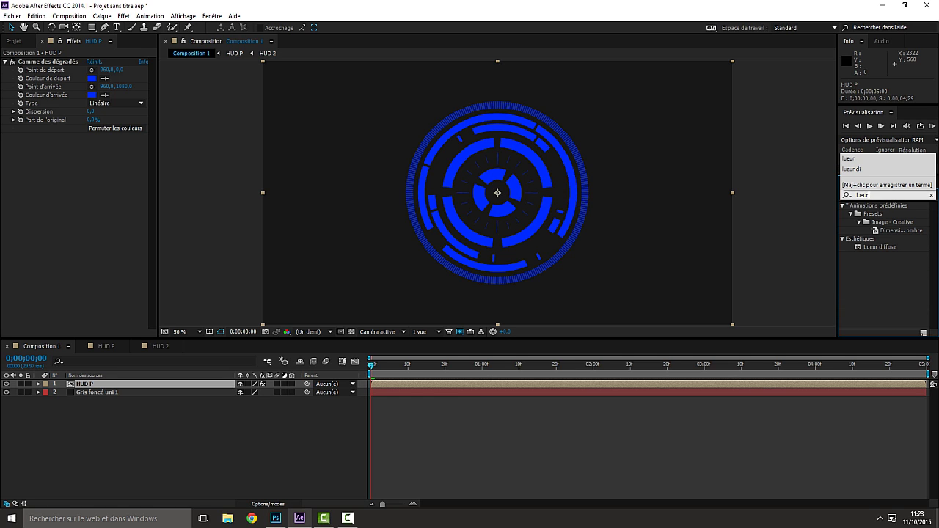
pyautogui.write('r')
pyautogui.moveTo(880, 246); pyautogui.dragTo(101, 386)
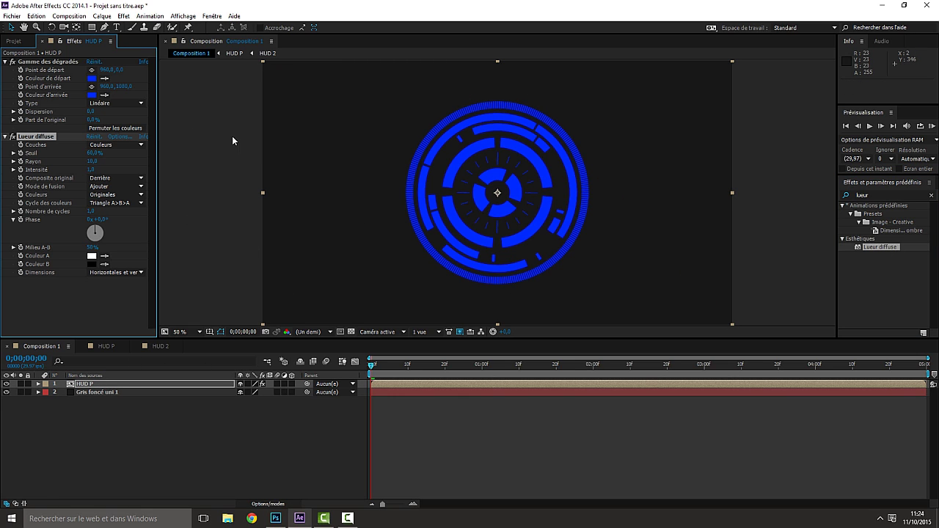
# - Sample the gradient's blue for Couleur A of Lueur diffuse and lighten it to 5F76E9
pyautogui.moveTo(96, 157); pyautogui.dragTo(93, 157)
pyautogui.click(105, 256)
pyautogui.click(94, 94)
pyautogui.click(91, 255)
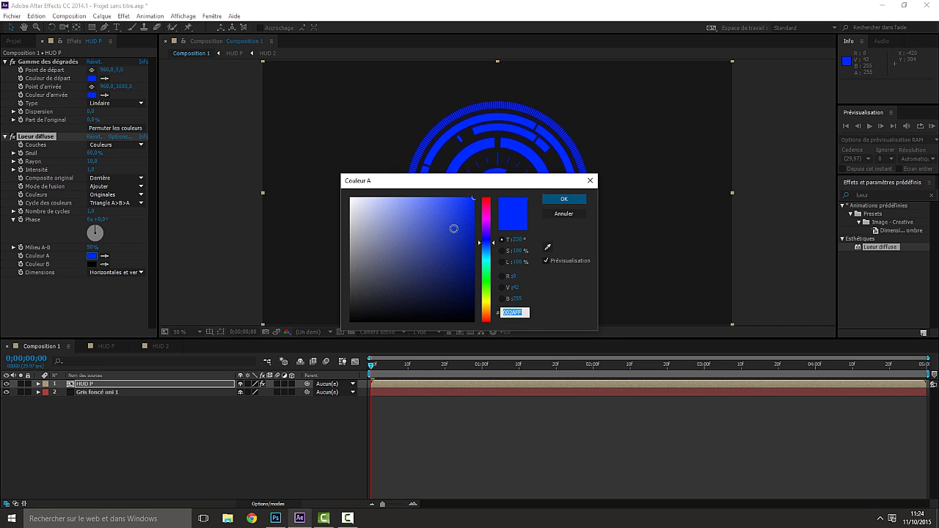
pyautogui.moveTo(461, 219)
pyautogui.mouseDown()
pyautogui.moveTo(408, 207)
pyautogui.moveTo(423, 208)
pyautogui.mouseUp()
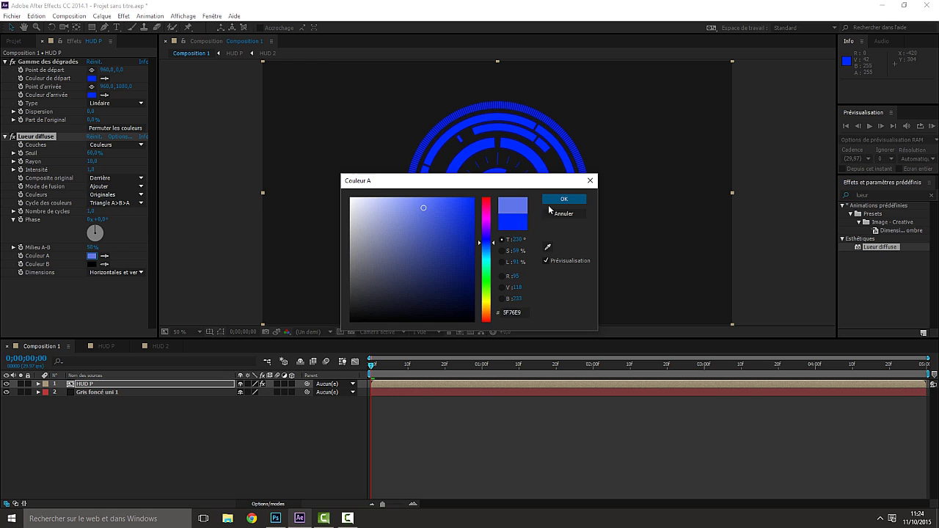
pyautogui.click(563, 200)
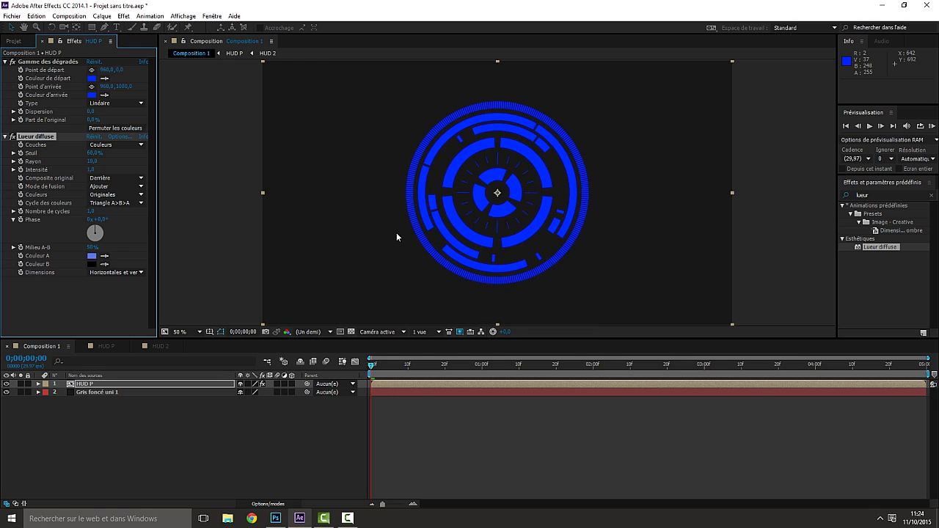
# - Set Couleur B of Lueur diffuse to a darker, muted blue based on Couleur A
pyautogui.click(103, 265)
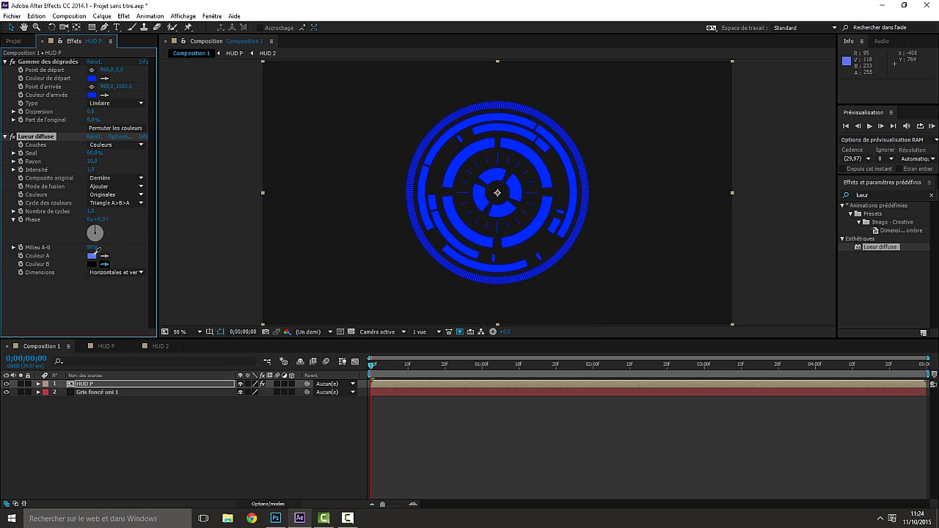
pyautogui.click(92, 258)
pyautogui.click(91, 264)
pyautogui.moveTo(470, 209); pyautogui.dragTo(449, 243)
pyautogui.click(564, 199)
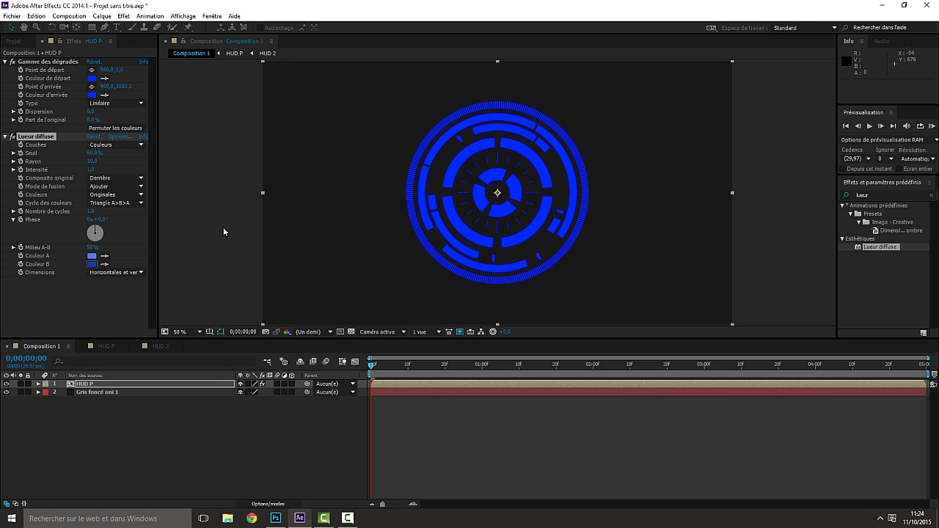
pyautogui.click(96, 290)
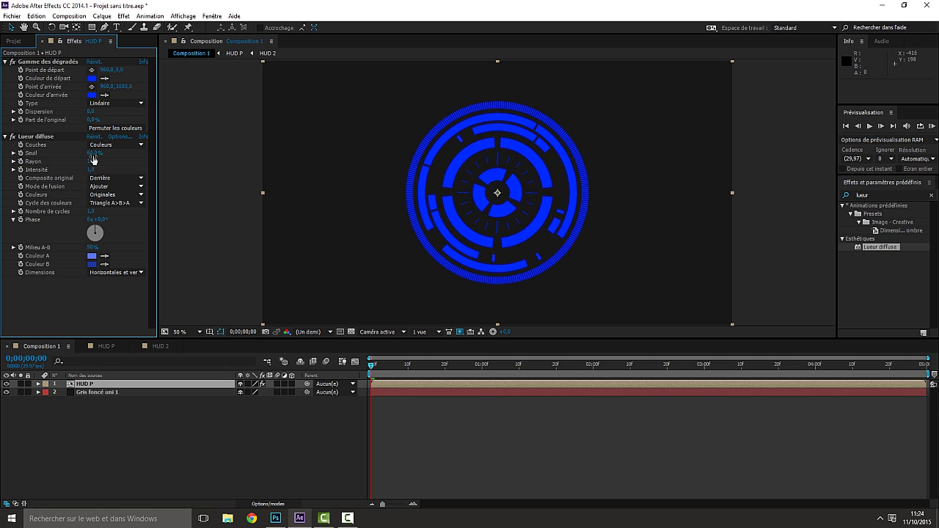
# - Set HUD P's Lueur diffuse effect to Seuil 11,4 %, Rayon 12,0 and Intensité 0,8
pyautogui.moveTo(92, 153); pyautogui.dragTo(35, 154)
pyautogui.moveTo(92, 161)
pyautogui.mouseDown()
pyautogui.moveTo(135, 161)
pyautogui.moveTo(95, 161)
pyautogui.mouseUp()
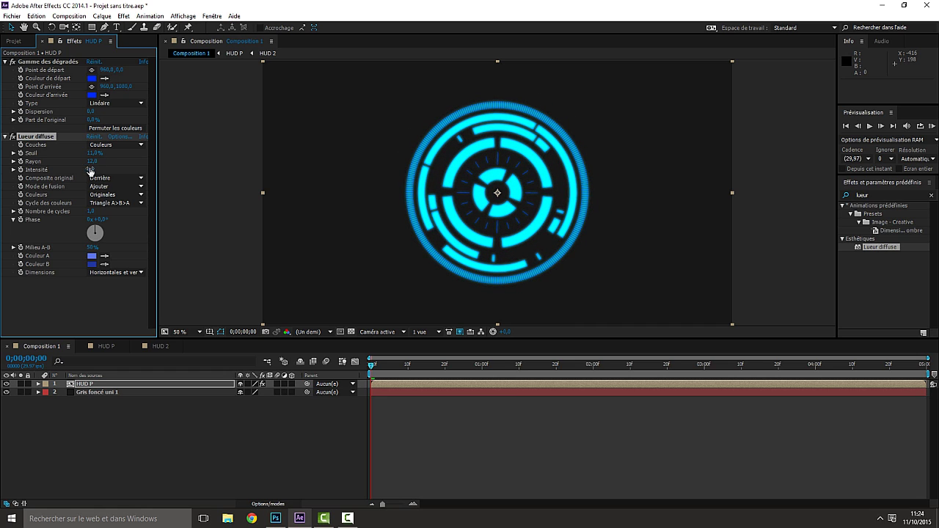
pyautogui.moveTo(91, 170); pyautogui.dragTo(110, 170)
pyautogui.moveTo(166, 172); pyautogui.dragTo(64, 171)
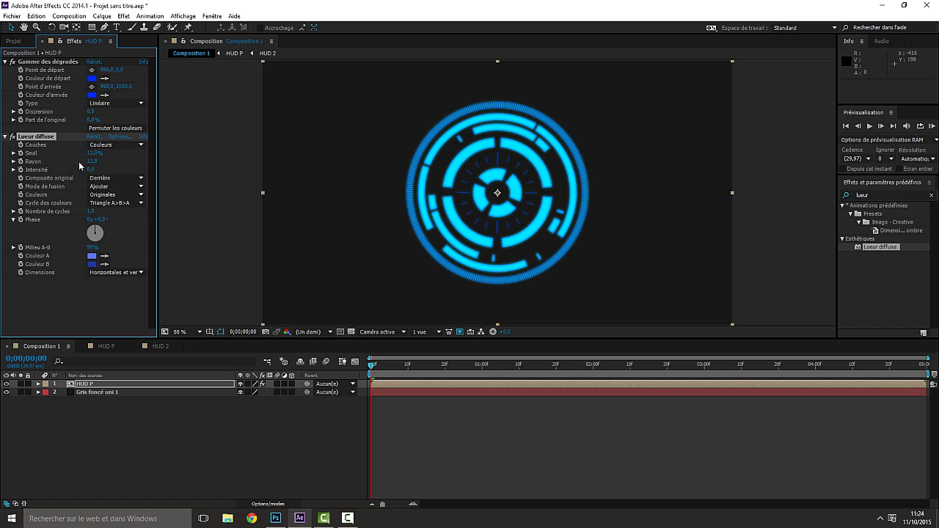
pyautogui.moveTo(95, 155); pyautogui.dragTo(73, 152)
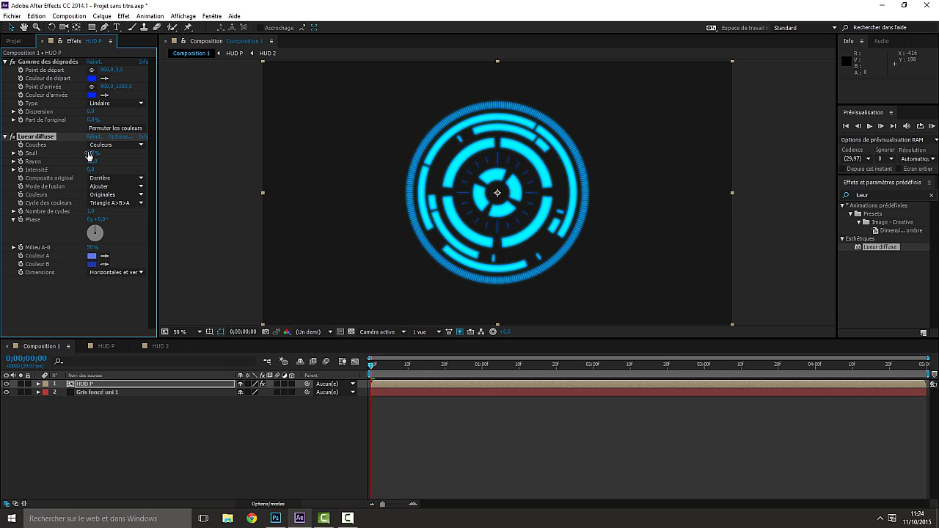
pyautogui.moveTo(94, 152); pyautogui.dragTo(94, 152)
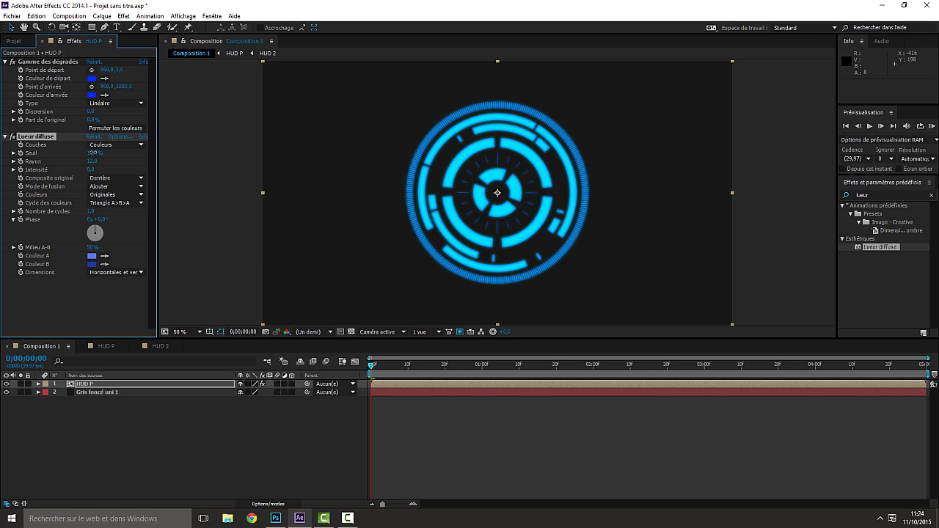
pyautogui.click(92, 291)
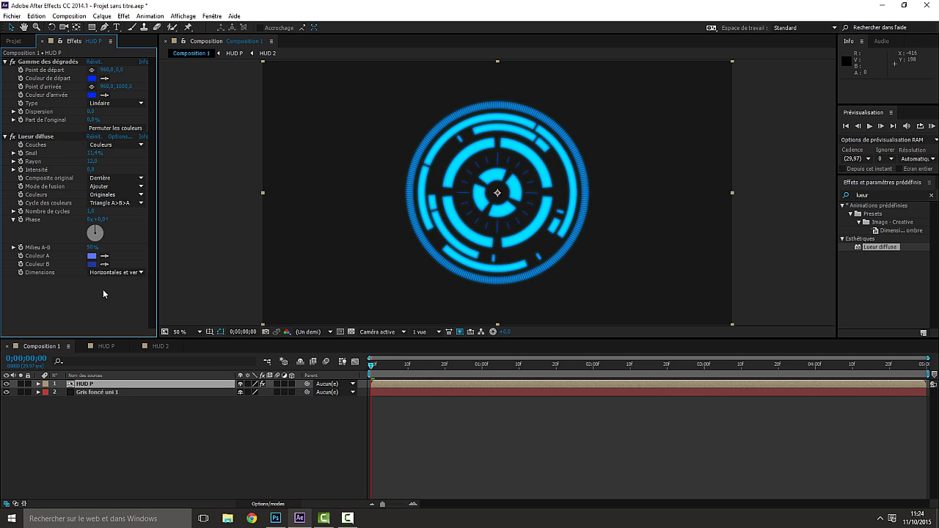
# - Preview the glowing, rotating HUD in Composition 1, stop playback and deselect the HUD P layer
pyautogui.click(870, 127)
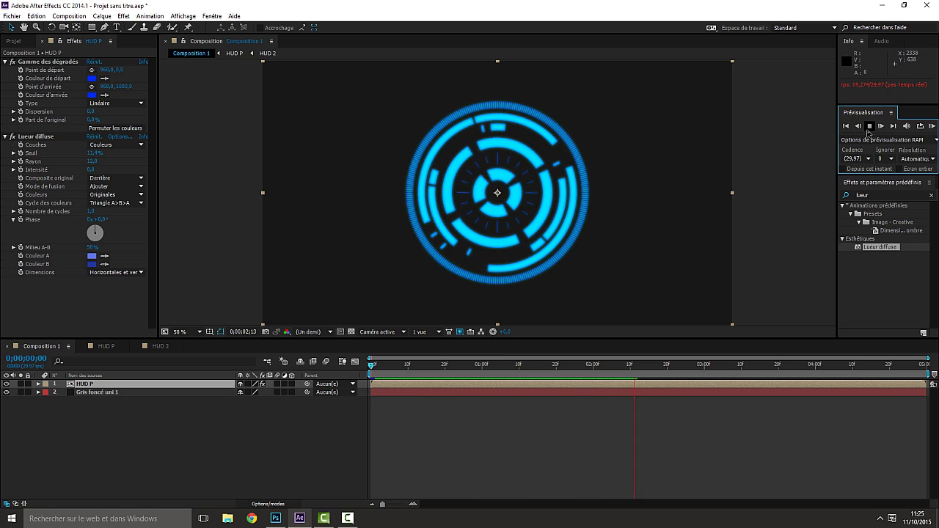
pyautogui.click(870, 126)
pyautogui.click(101, 399)
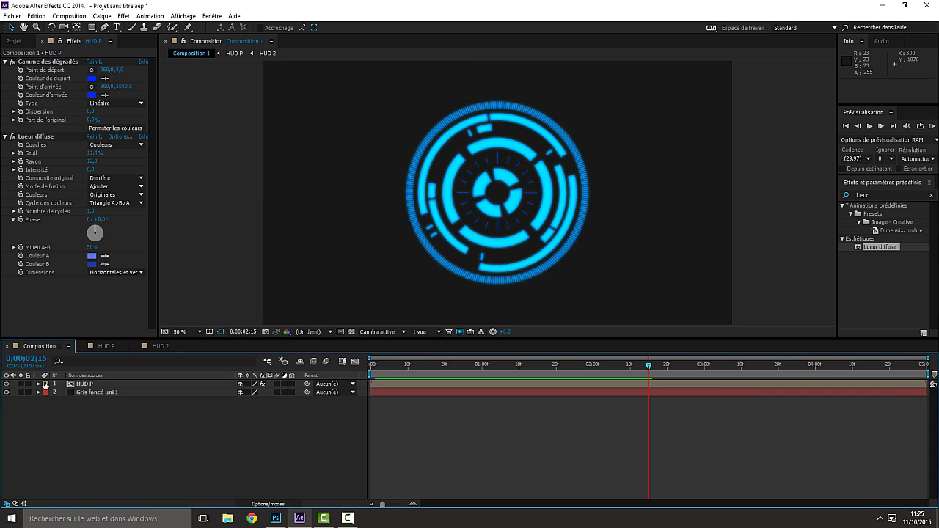
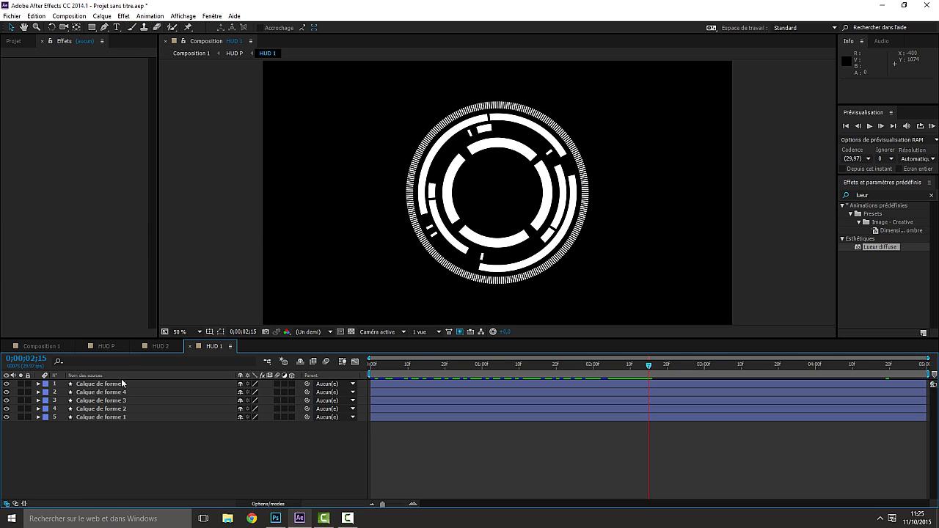
# - In HUD 1, keyframe the Echelle of Calque de forme 5 at 0 % and place that keyframe at 0;00;00;00
pyautogui.click(123, 384)
pyautogui.click(39, 384)
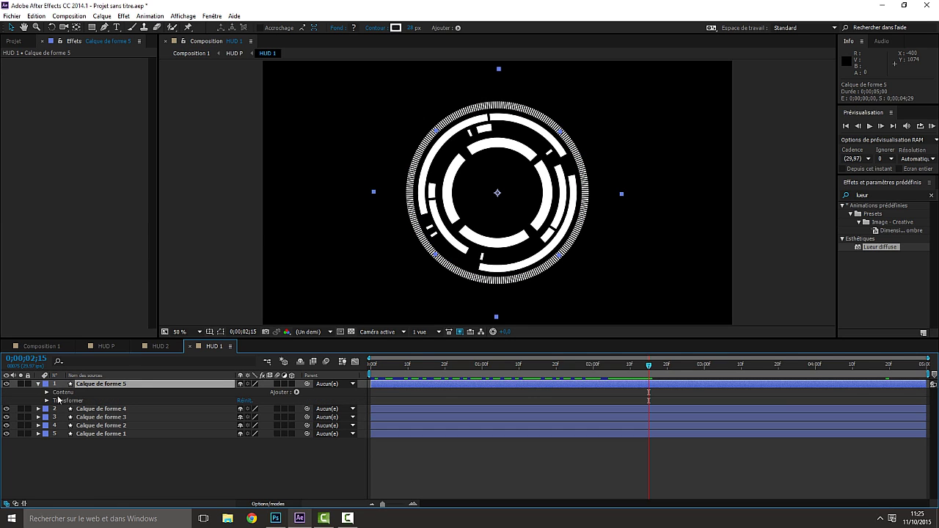
pyautogui.click(47, 400)
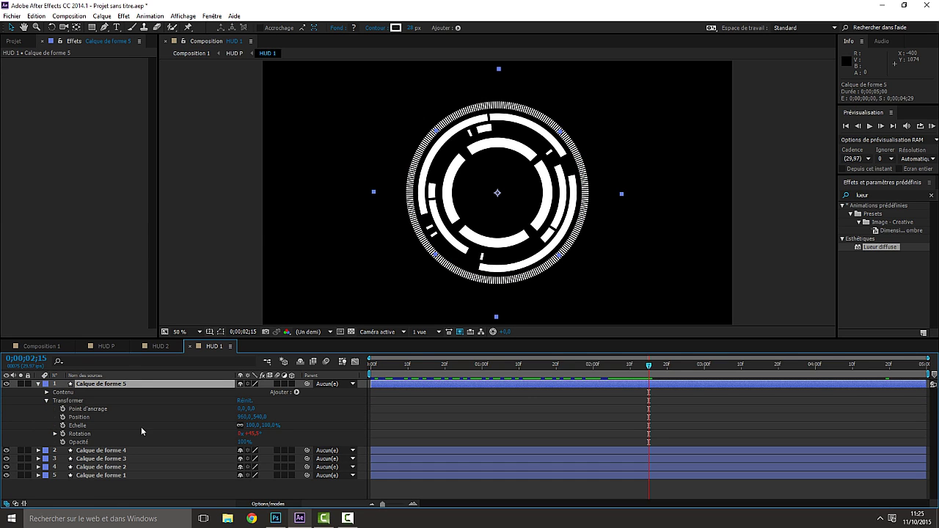
pyautogui.click(79, 425)
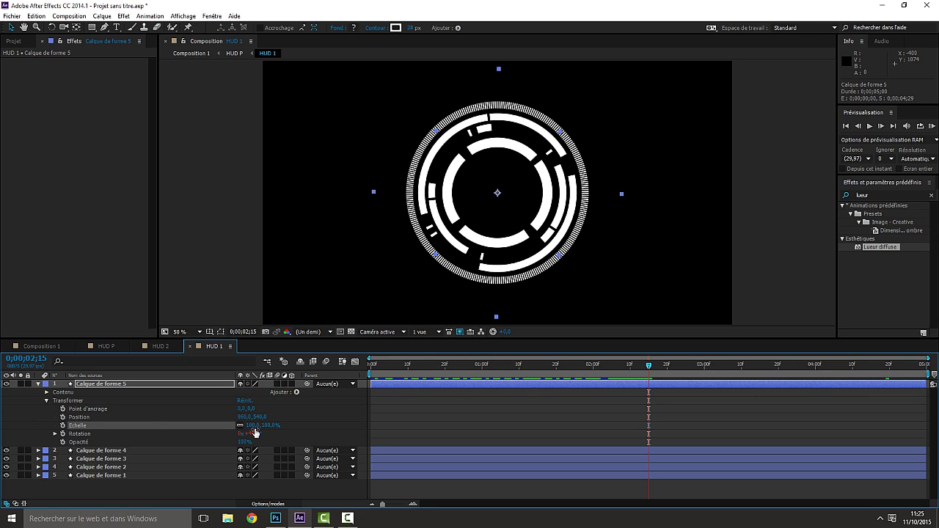
pyautogui.click(63, 425)
pyautogui.click(253, 425)
pyautogui.write('0')
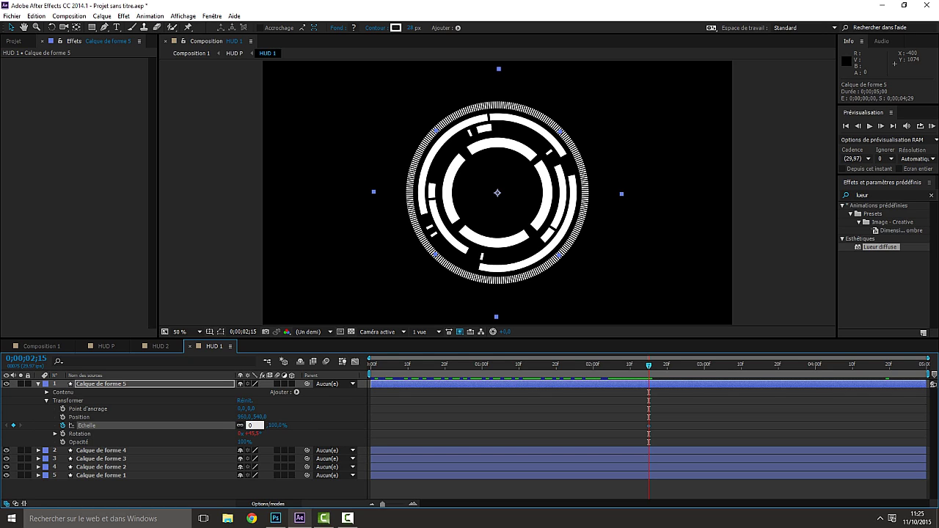
pyautogui.press('Return')
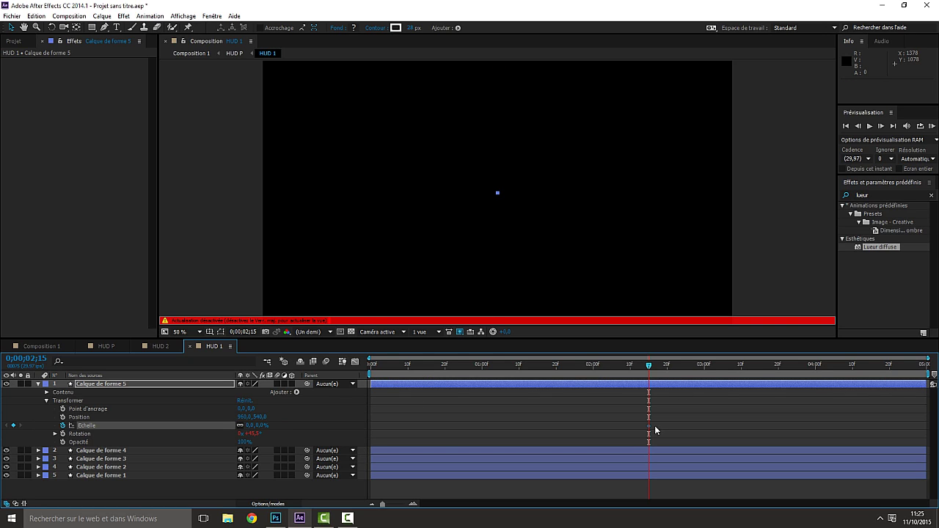
pyautogui.moveTo(648, 427); pyautogui.dragTo(574, 428)
pyautogui.moveTo(394, 424); pyautogui.dragTo(369, 434)
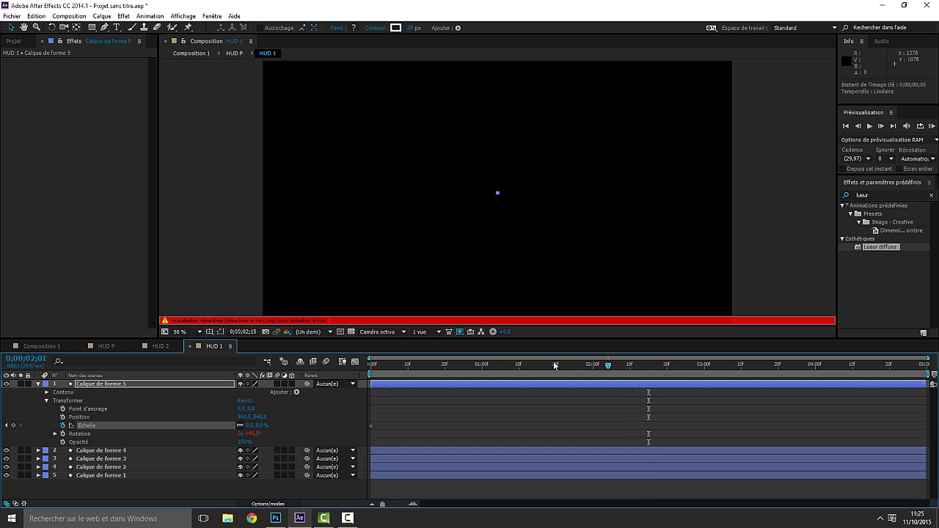
# - Add an Echelle keyframe of 100 % to Calque de forme 5 at 0;00;01;00
pyautogui.moveTo(511, 380); pyautogui.dragTo(490, 389)
pyautogui.moveTo(252, 434); pyautogui.dragTo(254, 438)
pyautogui.click(250, 427)
pyautogui.press('capslock')
pyautogui.write('&')
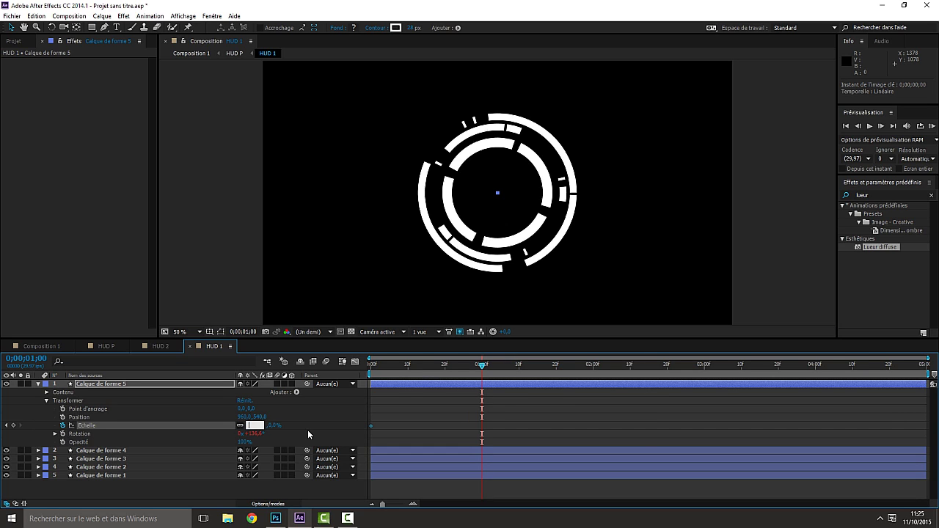
pyautogui.press('BackSpace')
pyautogui.press('Return')
# - Preview the scale-up of Calque de forme 5 from the start and return to 0;00;00;00
pyautogui.moveTo(483, 364); pyautogui.dragTo(373, 382)
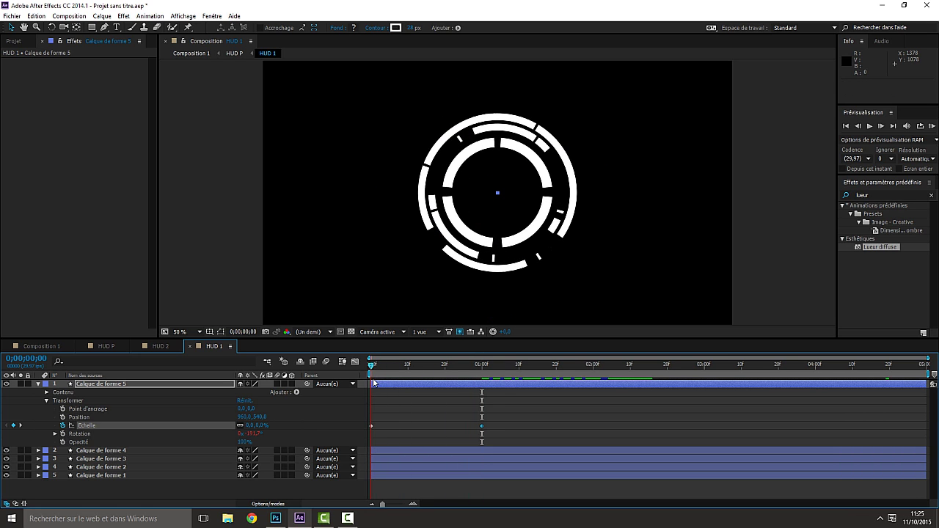
pyautogui.click(870, 126)
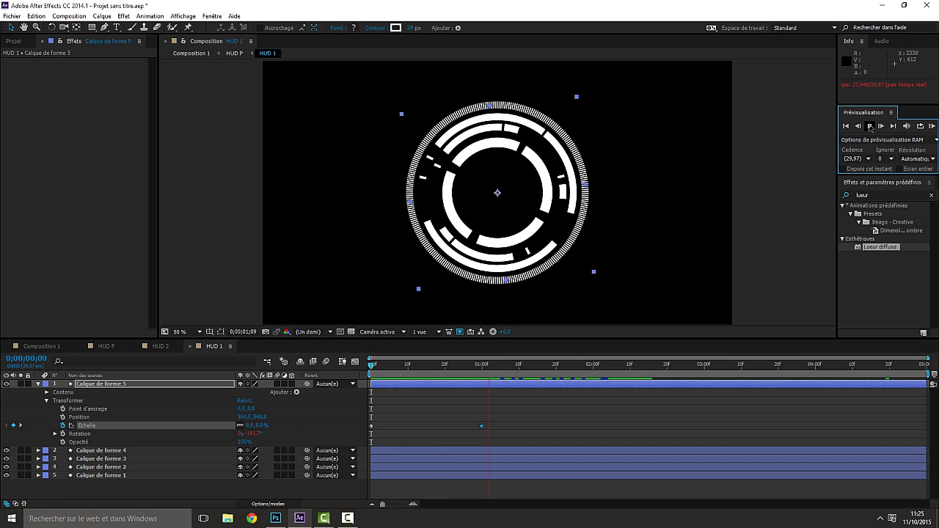
pyautogui.click(870, 126)
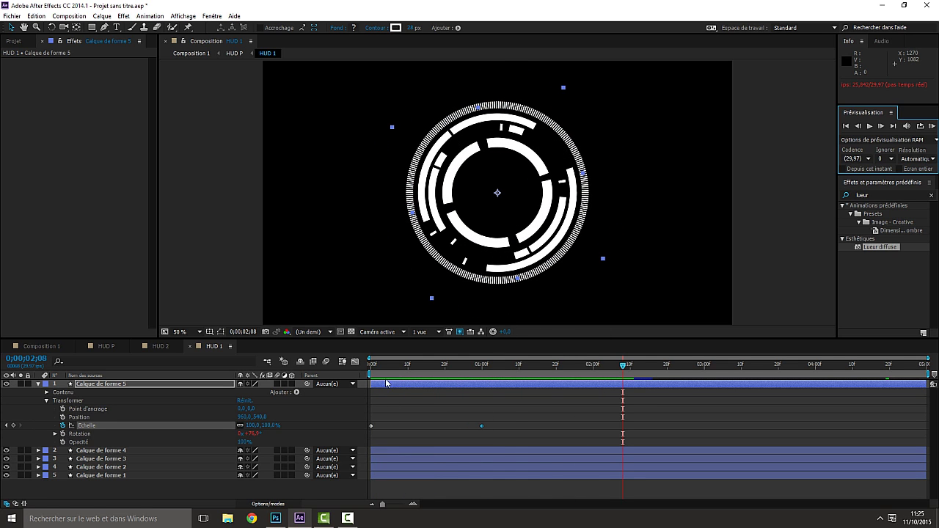
pyautogui.click(370, 365)
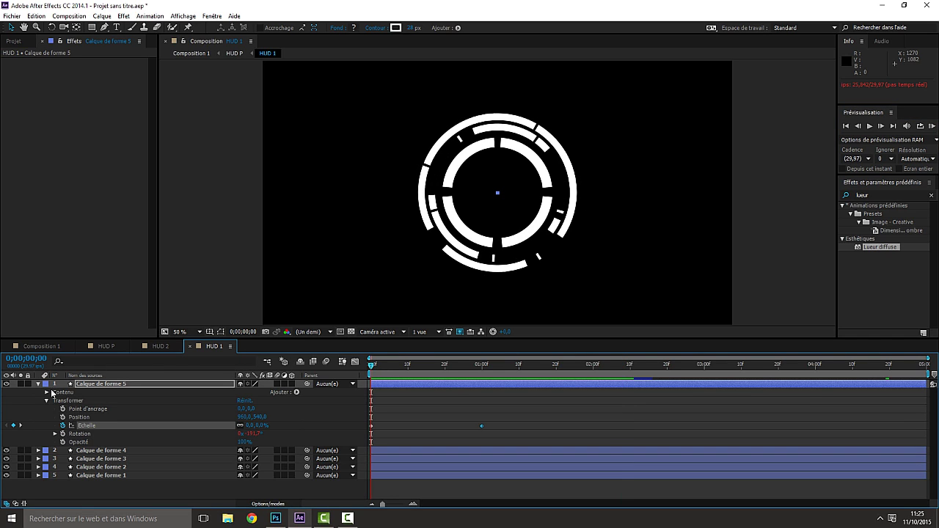
# - Keyframe the Echelle of Calque de forme 4 at 0 % and place that keyframe at 0;00;00;04
pyautogui.click(35, 389)
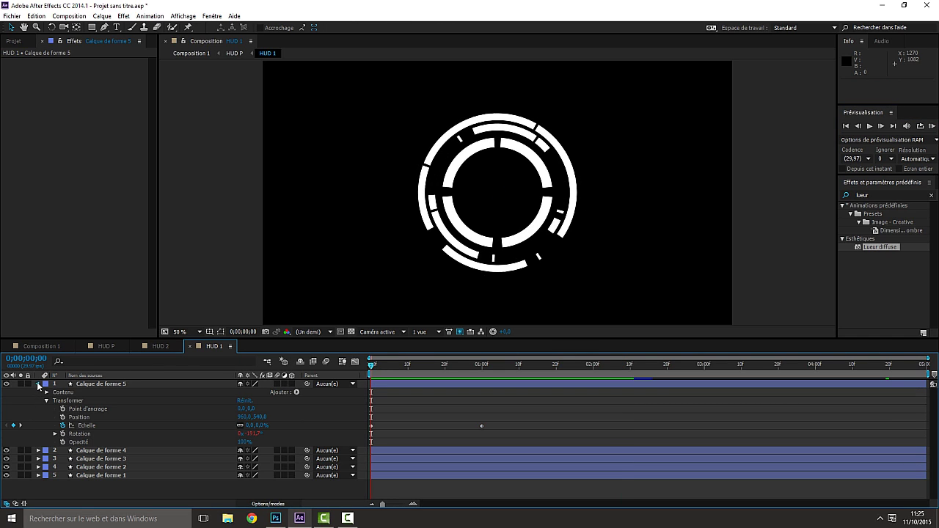
pyautogui.click(37, 383)
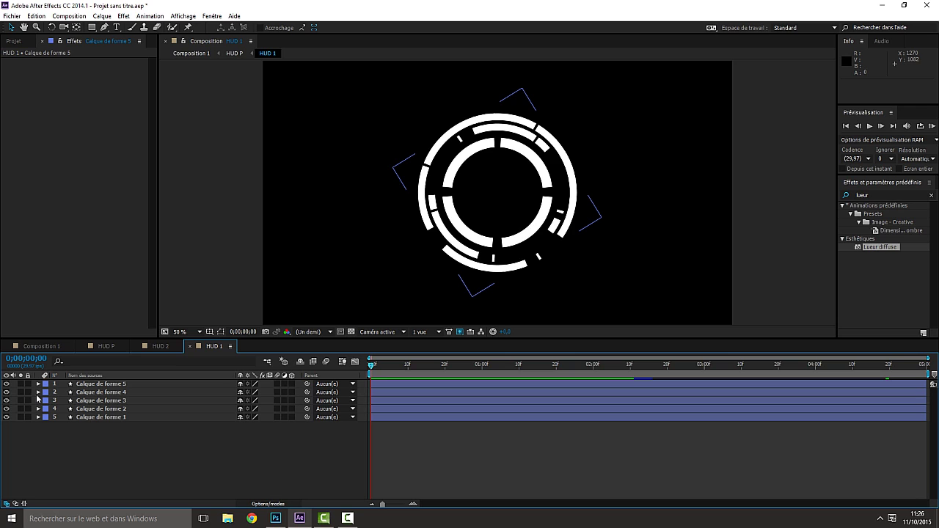
pyautogui.click(38, 393)
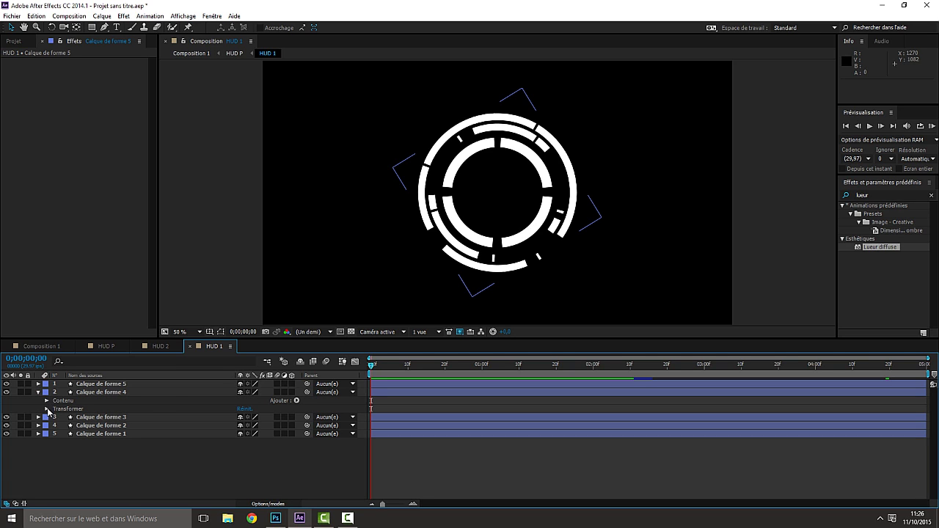
pyautogui.click(47, 409)
pyautogui.click(63, 433)
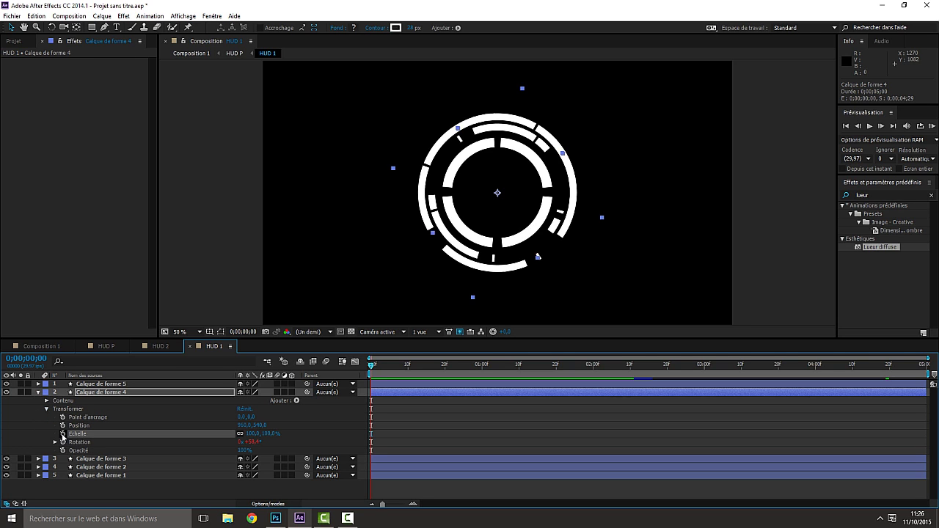
pyautogui.click(251, 434)
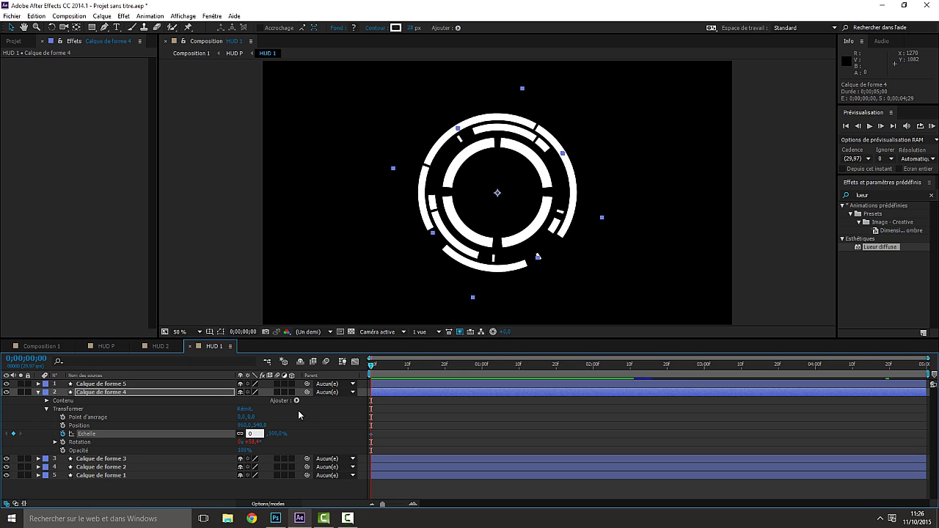
pyautogui.write('0')
pyautogui.press('Return')
pyautogui.moveTo(372, 364); pyautogui.dragTo(387, 366)
pyautogui.moveTo(371, 435); pyautogui.dragTo(386, 438)
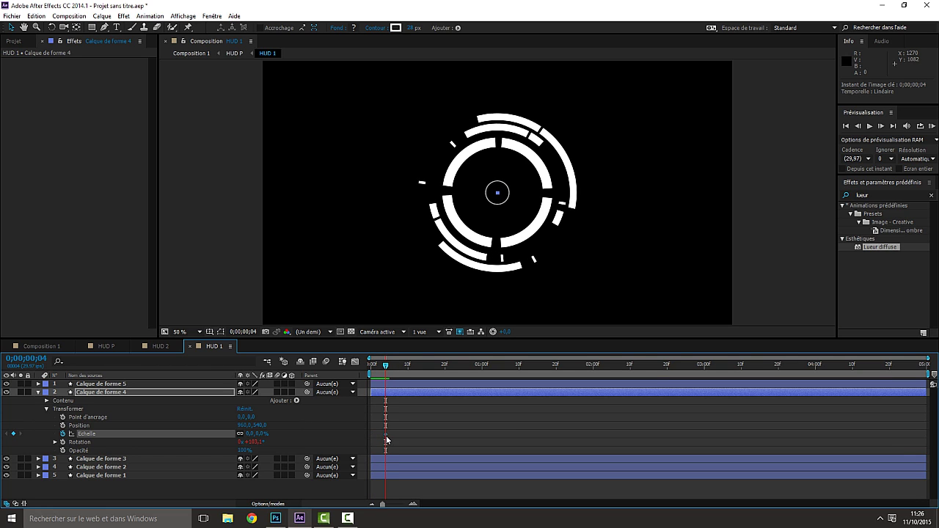
# - Add an Echelle keyframe of 100 % to Calque de forme 4 at 0;00;01;04, then expand Calque de forme 3
pyautogui.moveTo(387, 365); pyautogui.dragTo(498, 379)
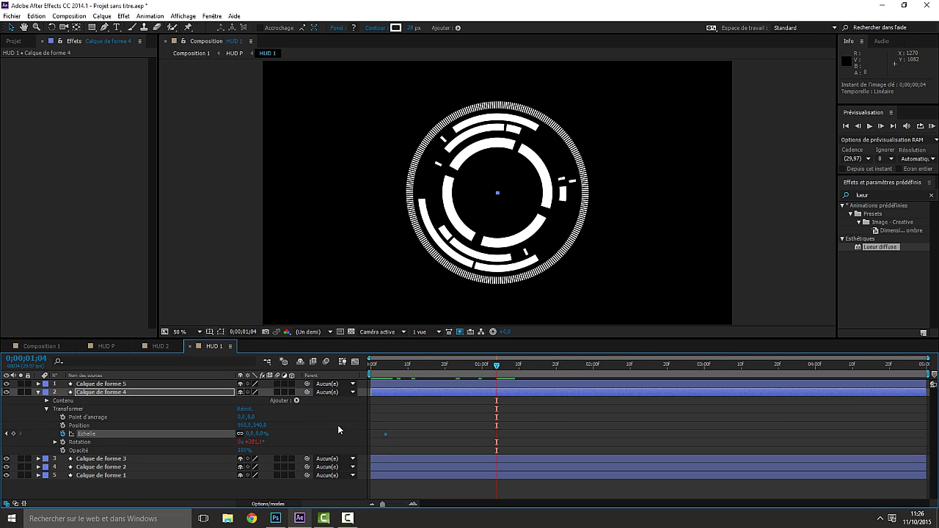
pyautogui.click(251, 434)
pyautogui.write('100')
pyautogui.press('Return')
pyautogui.moveTo(498, 373); pyautogui.dragTo(428, 383)
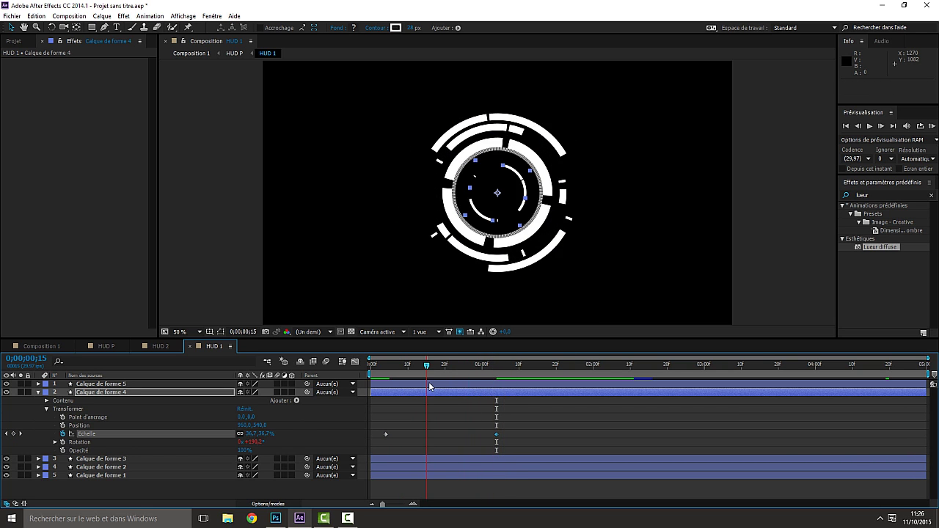
pyautogui.click(40, 394)
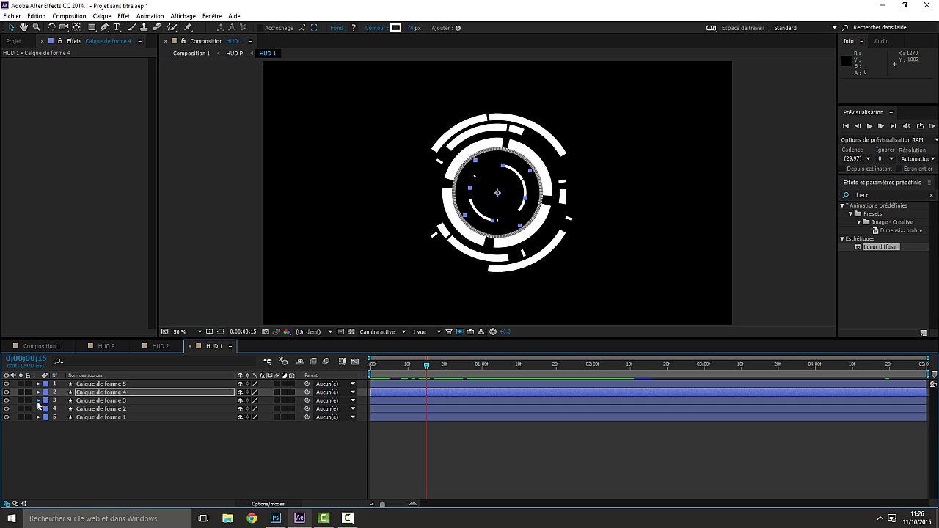
pyautogui.click(38, 401)
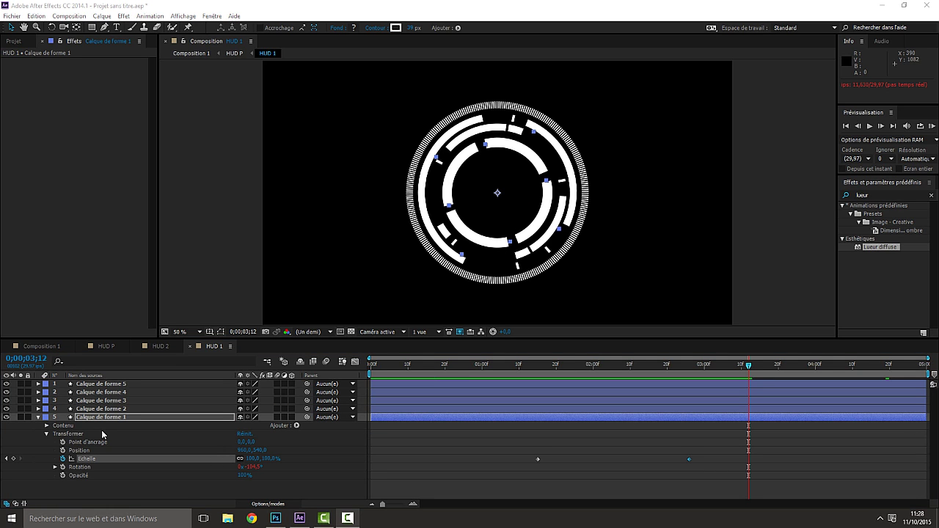
# - Preview the staggered scale-up of all HUD 1 rings from the beginning
pyautogui.moveTo(749, 368); pyautogui.dragTo(693, 382)
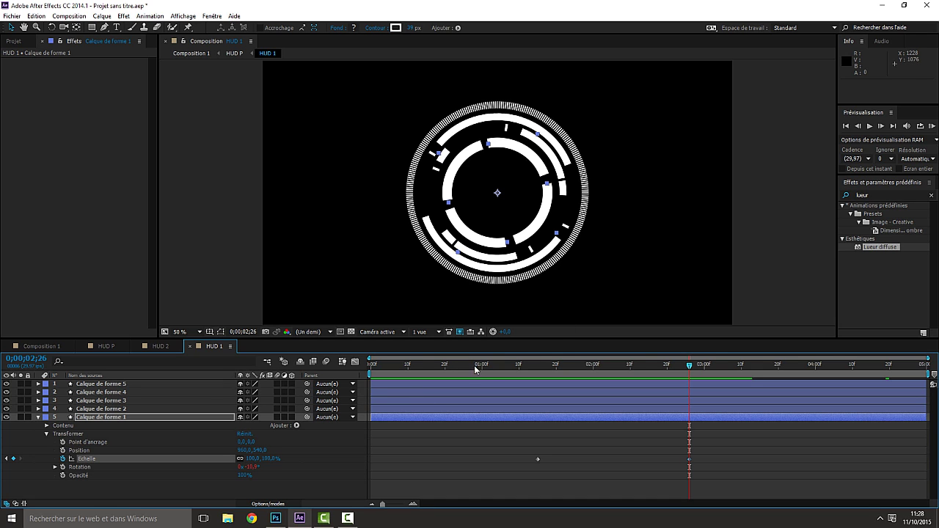
pyautogui.press('Home')
pyautogui.click(870, 127)
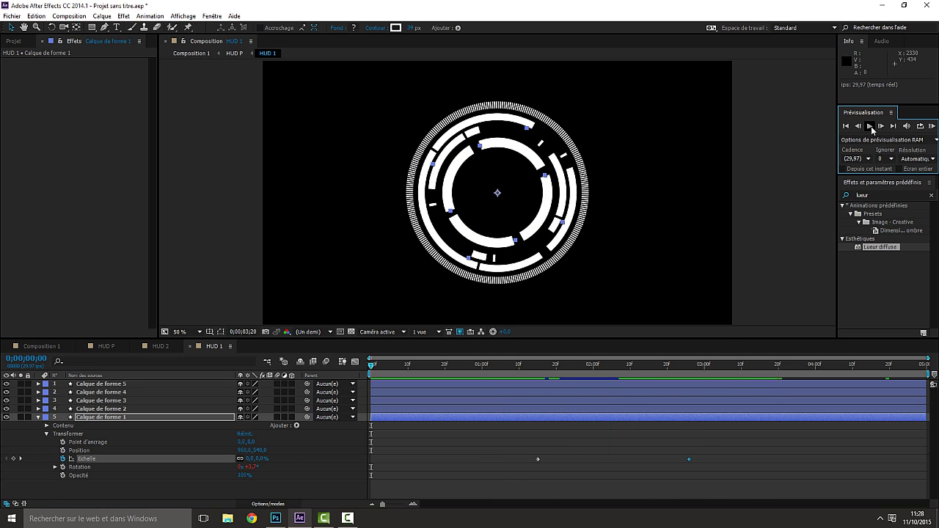
pyautogui.click(870, 126)
# - Change the Echelle keyframe of Calque de forme 1 at 0;00;02;26 to 110 %
pyautogui.moveTo(687, 367); pyautogui.dragTo(690, 364)
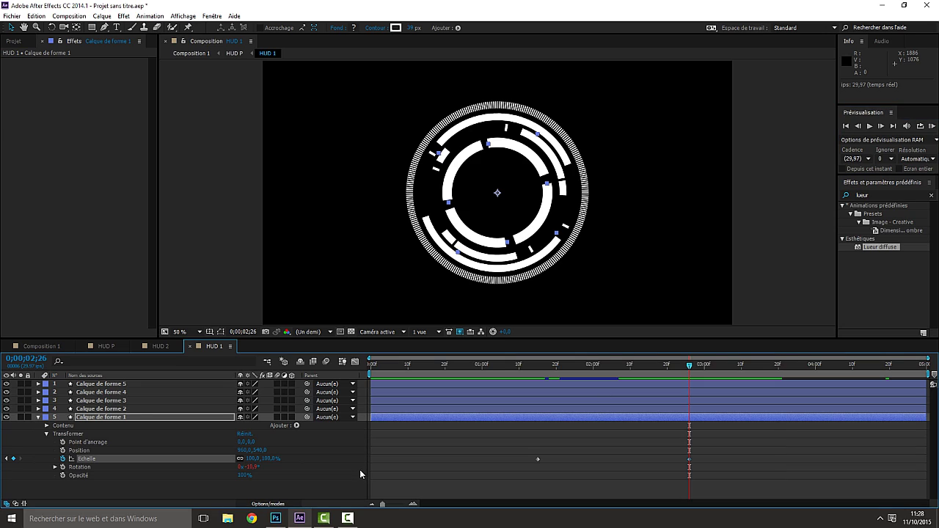
pyautogui.click(253, 459)
pyautogui.write('110')
pyautogui.press('Return')
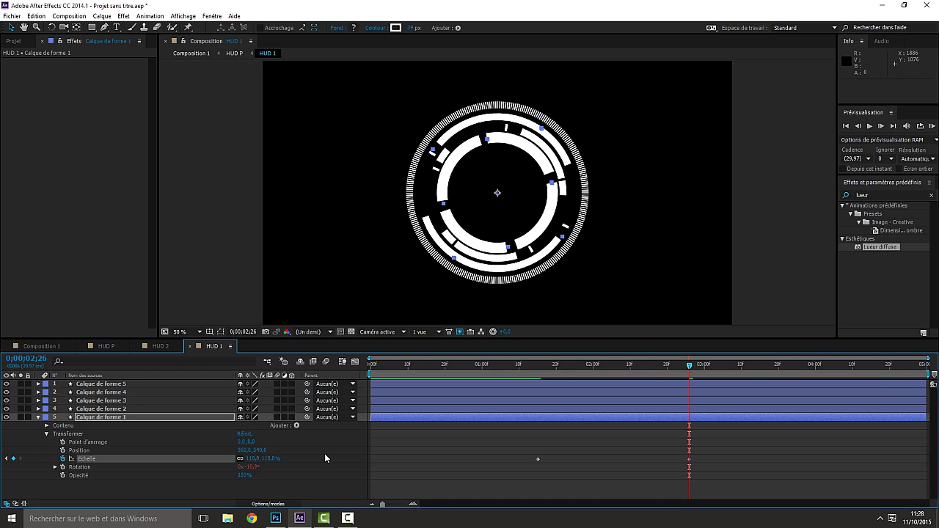
# - Add an Echelle keyframe of 100 % to Calque de forme 1 at 0;00;03;00
pyautogui.moveTo(690, 367); pyautogui.dragTo(704, 367)
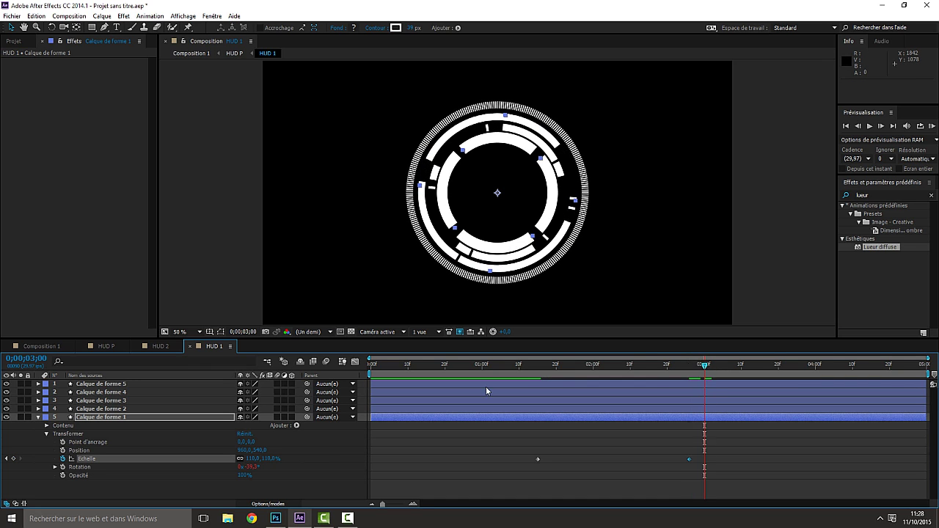
pyautogui.click(253, 458)
pyautogui.press('Return')
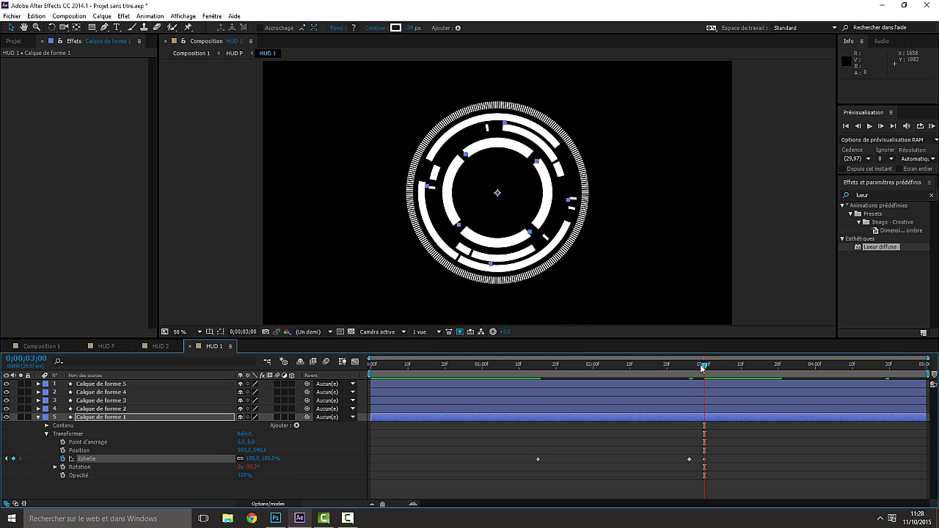
# - Preview the HUD 1 ring animation from 0;00;01;24 onward
pyautogui.moveTo(704, 367); pyautogui.dragTo(572, 409)
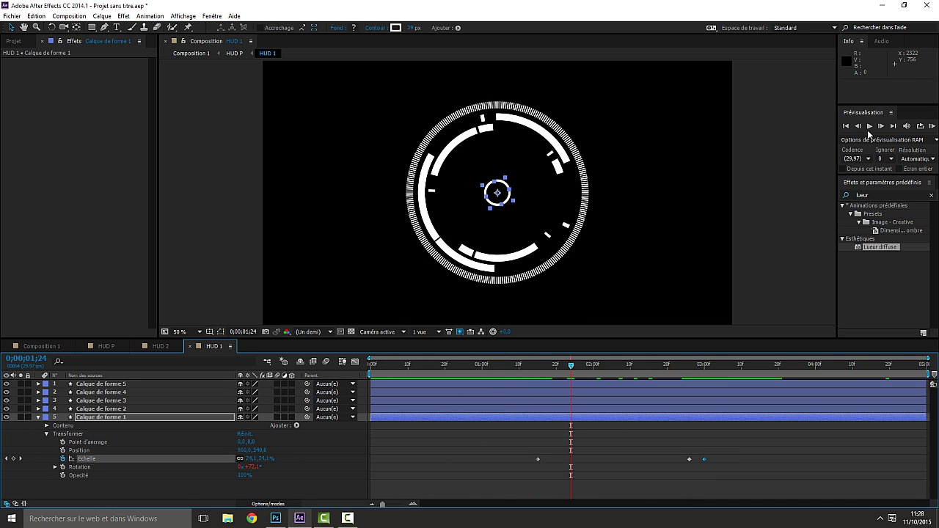
pyautogui.click(870, 126)
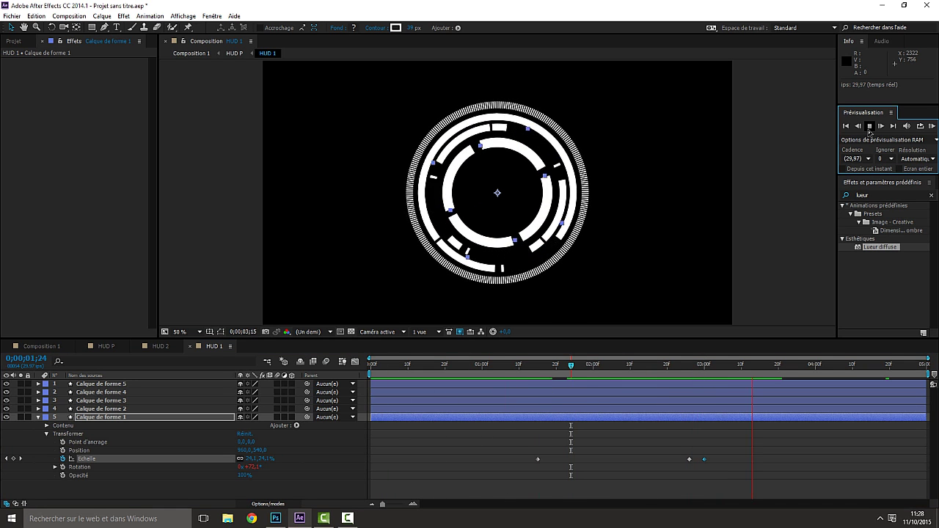
pyautogui.click(870, 126)
# - Move the last Echelle keyframe of Calque de forme 1 to 0;00;03;11 and preview the slower settling from 0;00;02;11
pyautogui.moveTo(704, 459); pyautogui.dragTo(746, 460)
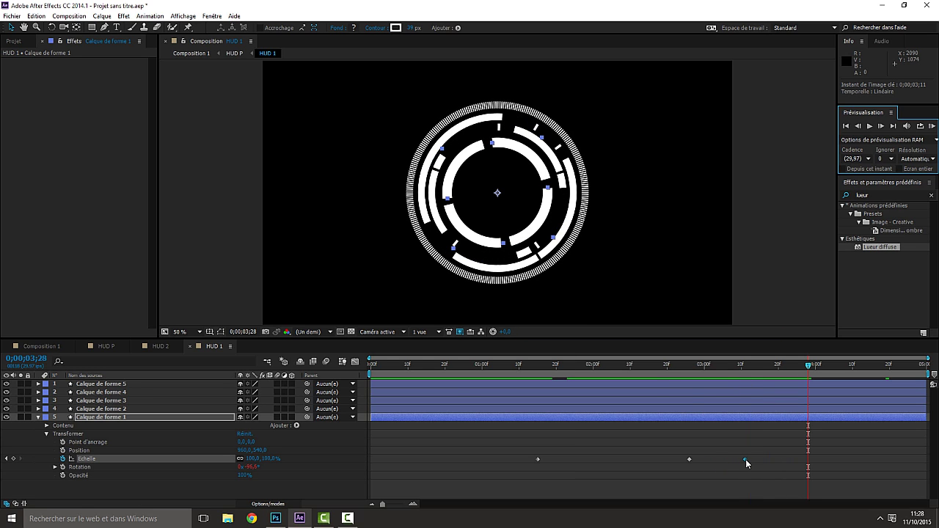
pyautogui.click(636, 364)
pyautogui.click(873, 126)
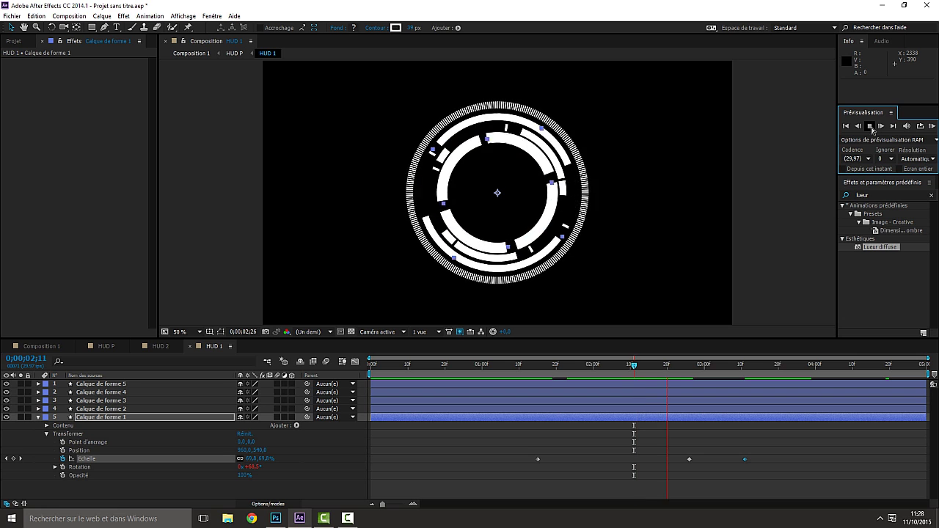
pyautogui.click(870, 127)
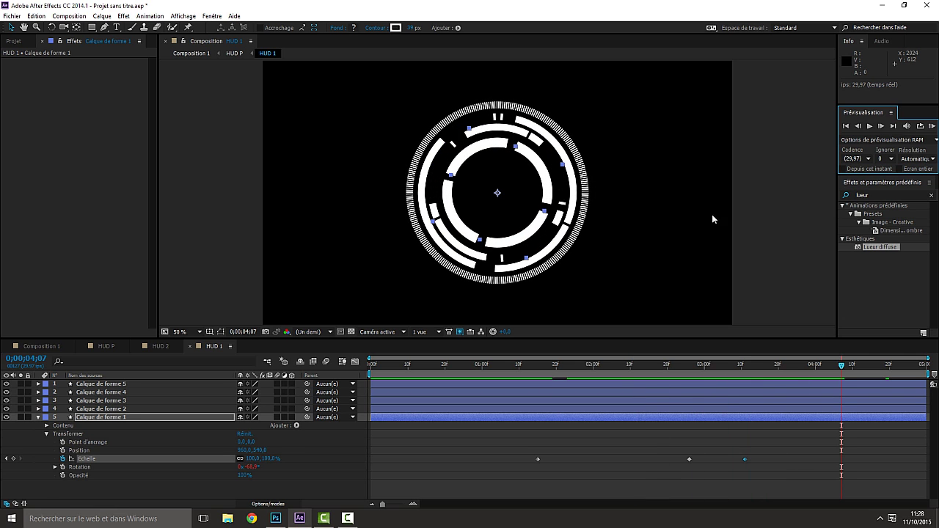
# - In the HUD 2 composition, add an Echelle keyframe of 0 % to Calque de forme 3 at 0;00;00;00
pyautogui.click(158, 347)
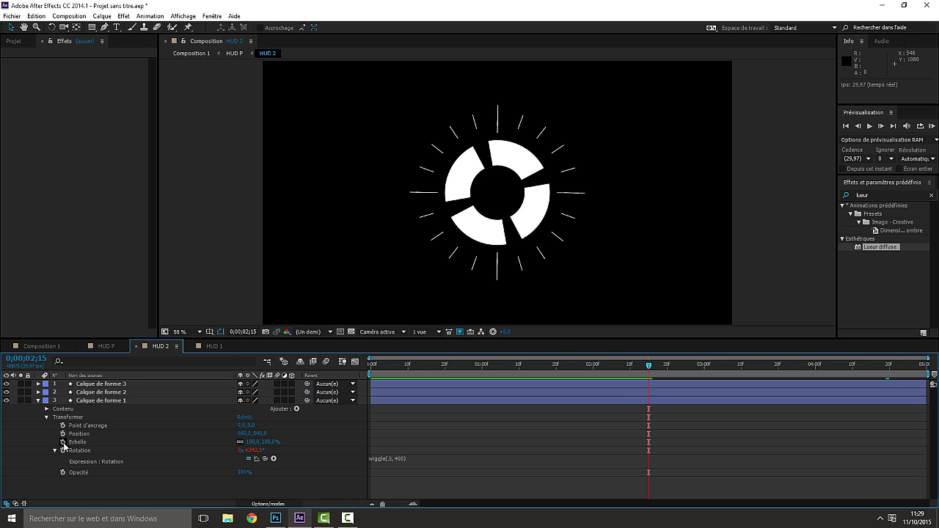
pyautogui.moveTo(423, 365); pyautogui.dragTo(352, 373)
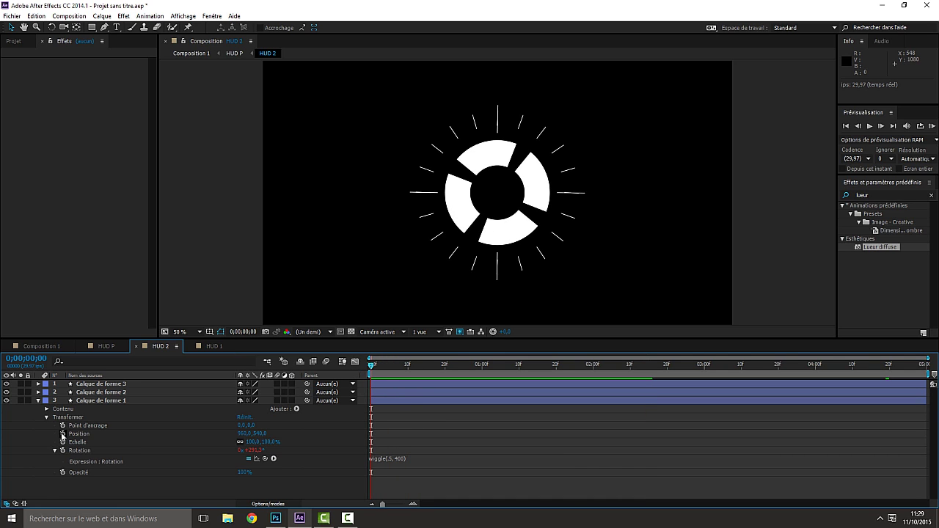
pyautogui.click(38, 401)
pyautogui.click(38, 383)
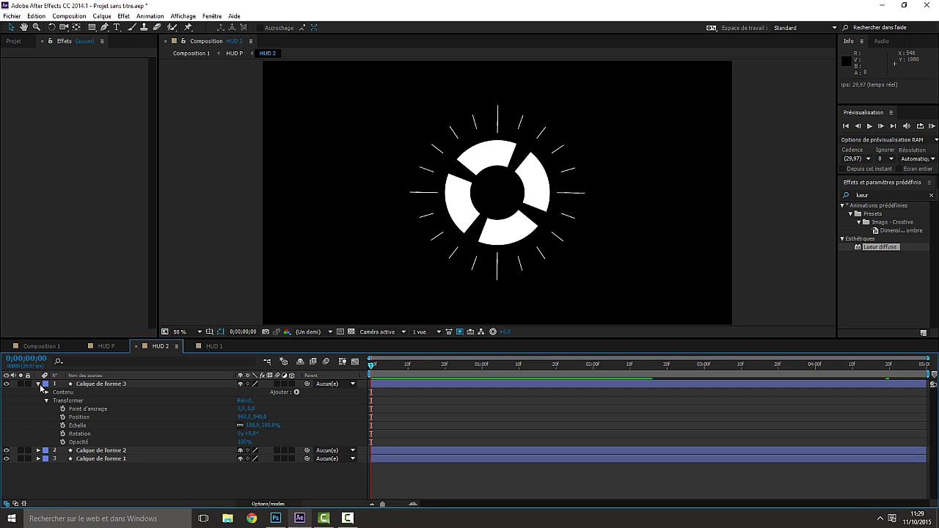
pyautogui.click(63, 425)
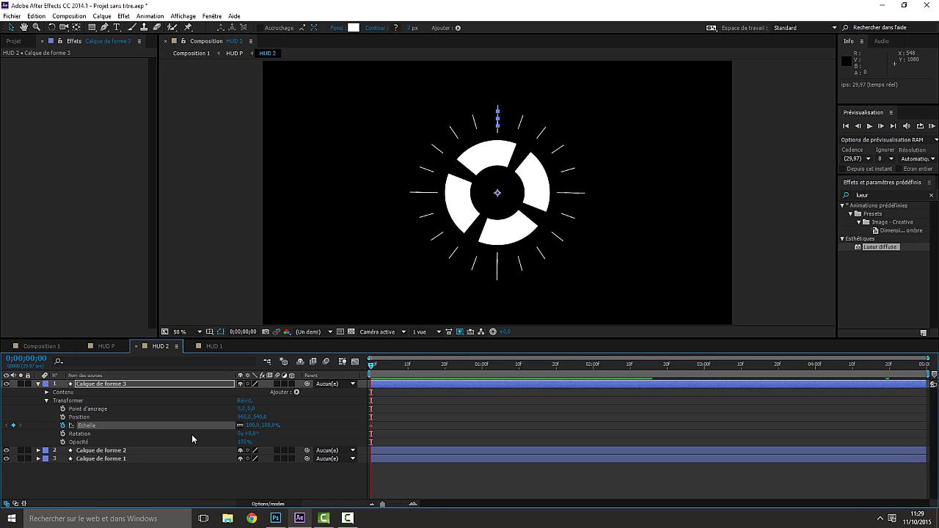
pyautogui.click(254, 426)
pyautogui.write('0')
pyautogui.press('Return')
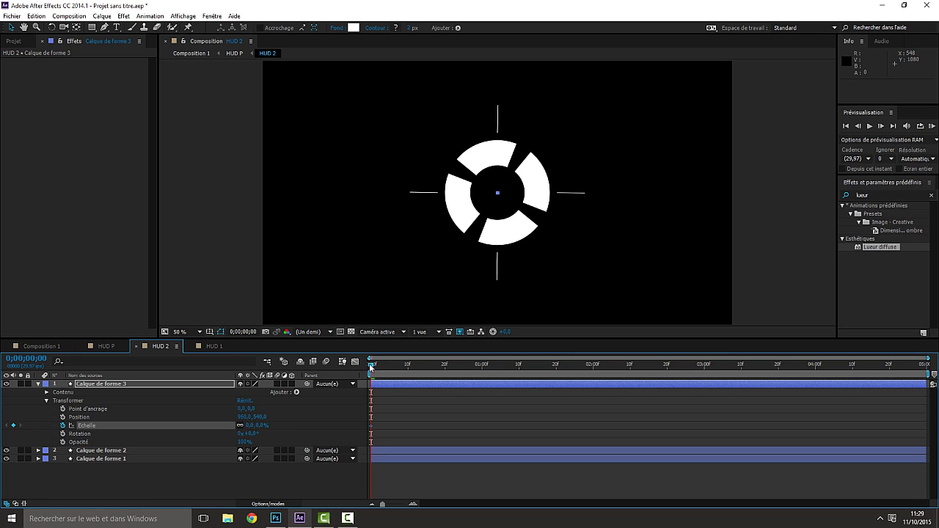
# - Add an Echelle keyframe of 120 % to Calque de forme 3 at 0;00;02;00
pyautogui.moveTo(372, 369); pyautogui.dragTo(593, 377)
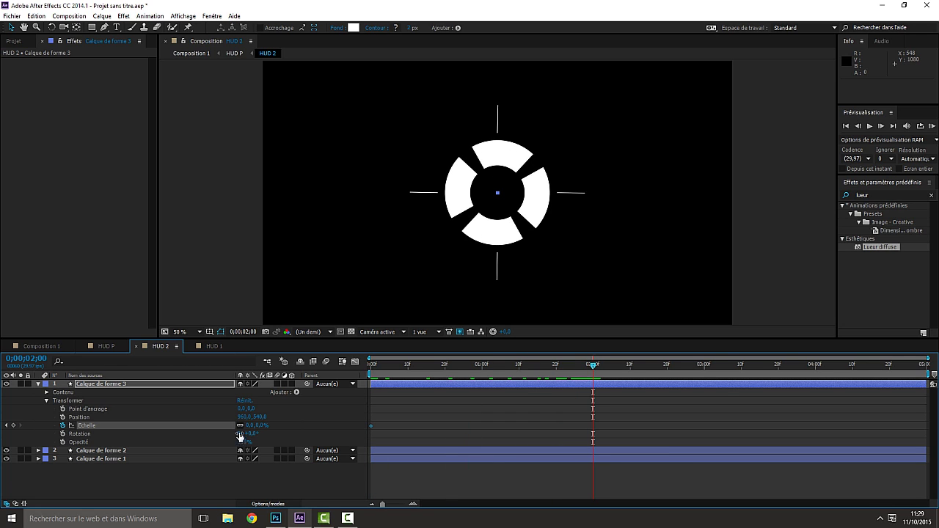
pyautogui.click(250, 426)
pyautogui.press('Return')
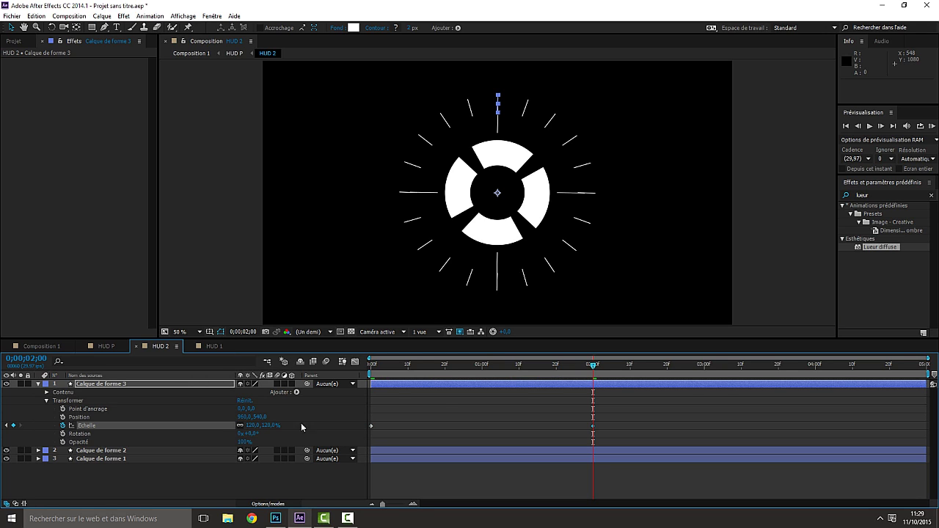
# - Add an Echelle keyframe of 100 % to Calque de forme 3 at 0;00;02;10, then shift the last two keyframes so the final one sits at 0;00;01;03
pyautogui.click(603, 366)
pyautogui.click(629, 366)
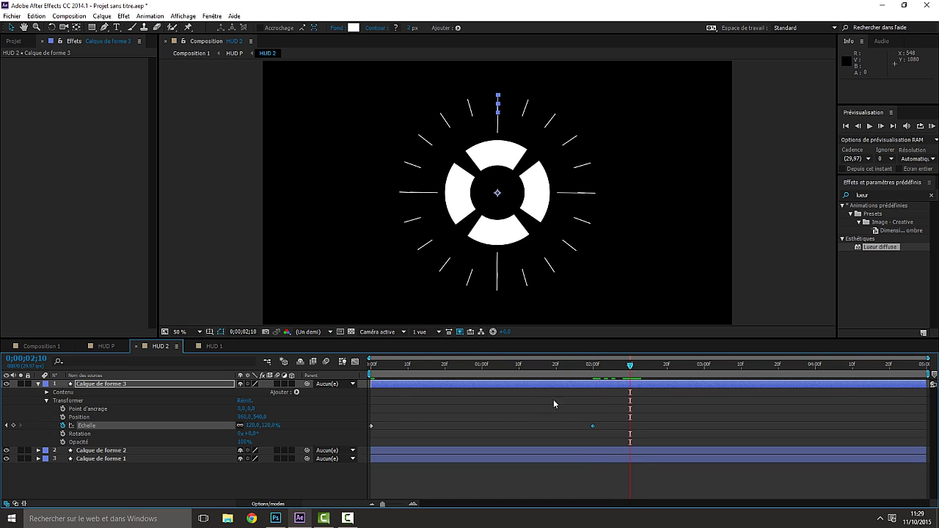
pyautogui.click(253, 426)
pyautogui.press('BackSpace')
pyautogui.press('Return')
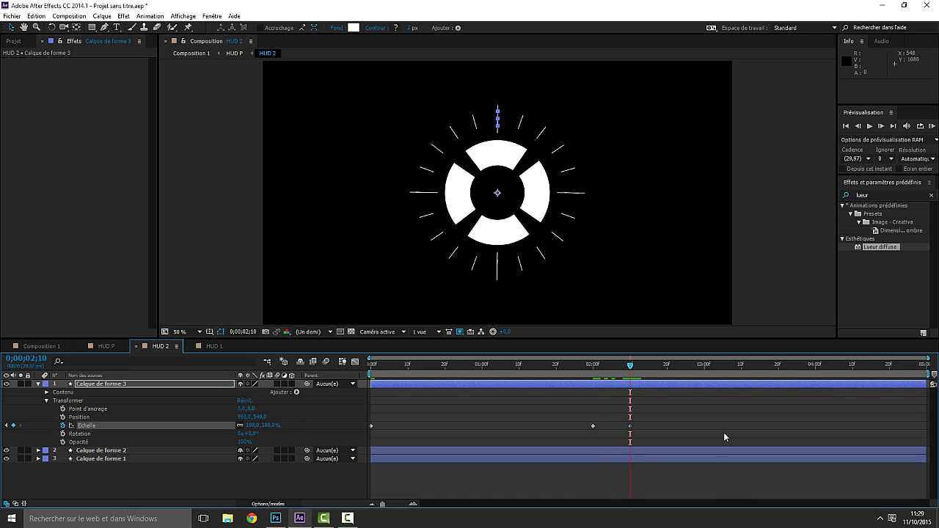
pyautogui.moveTo(624, 429); pyautogui.dragTo(491, 434)
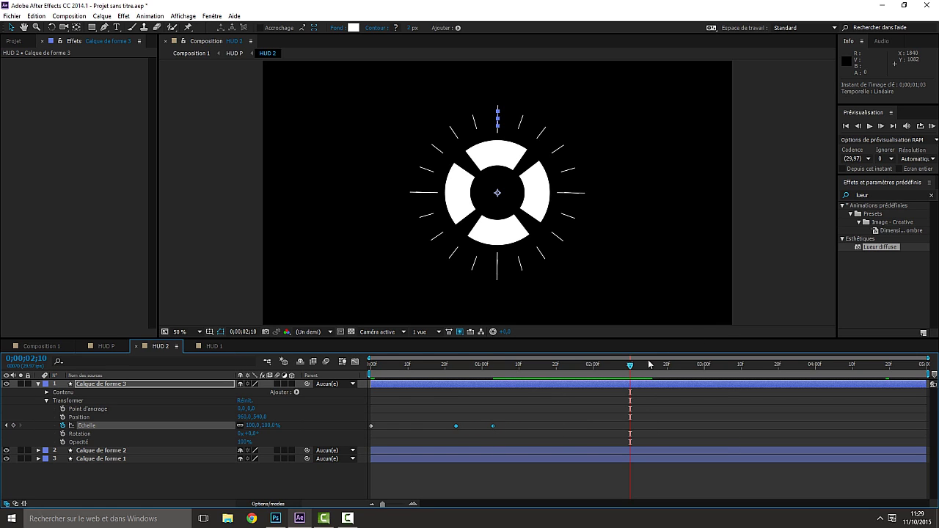
pyautogui.press('Home')
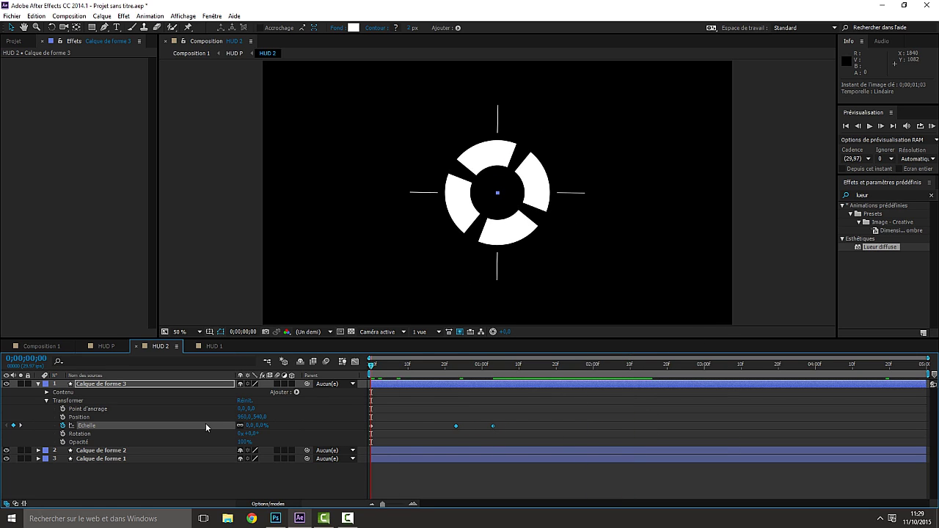
# - Start Echelle keyframing on Calque de forme 2 with a 0 % keyframe placed at 0;00;00;21
pyautogui.click(38, 384)
pyautogui.click(38, 392)
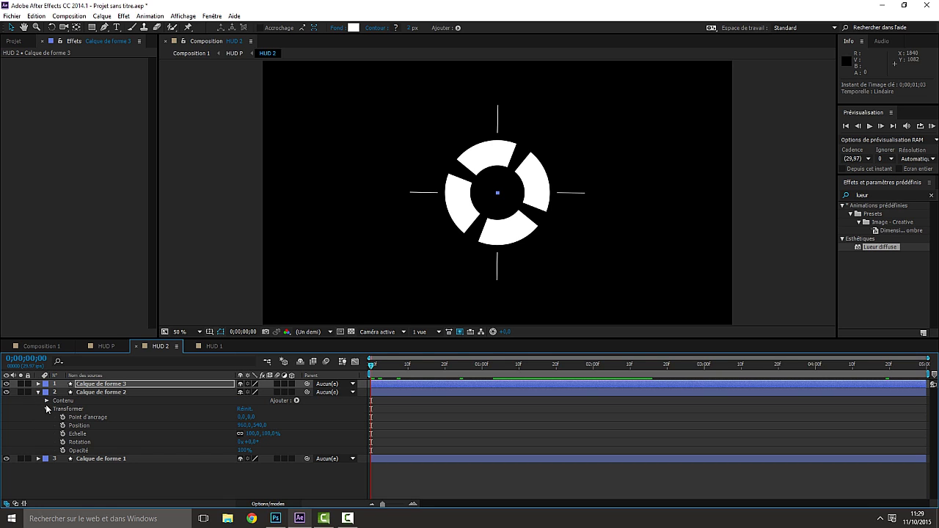
pyautogui.click(64, 434)
pyautogui.click(253, 434)
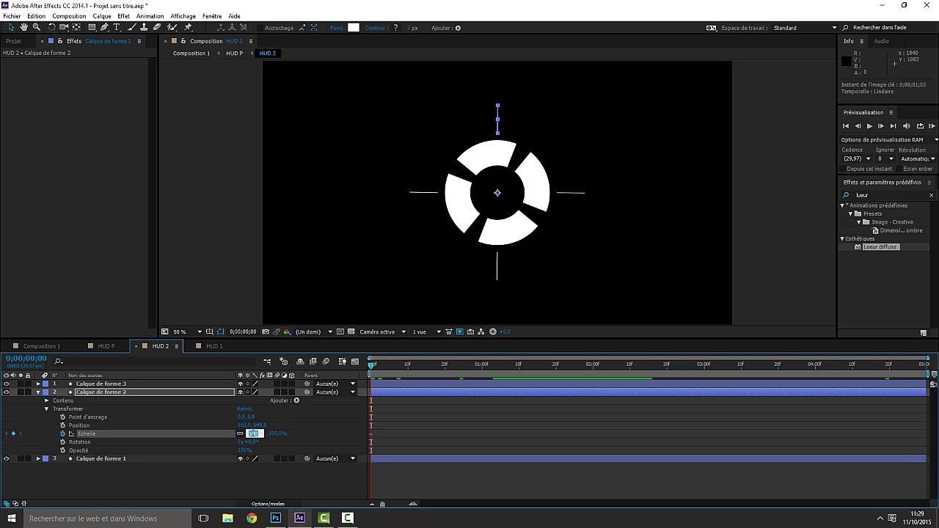
pyautogui.moveTo(372, 366); pyautogui.dragTo(408, 369)
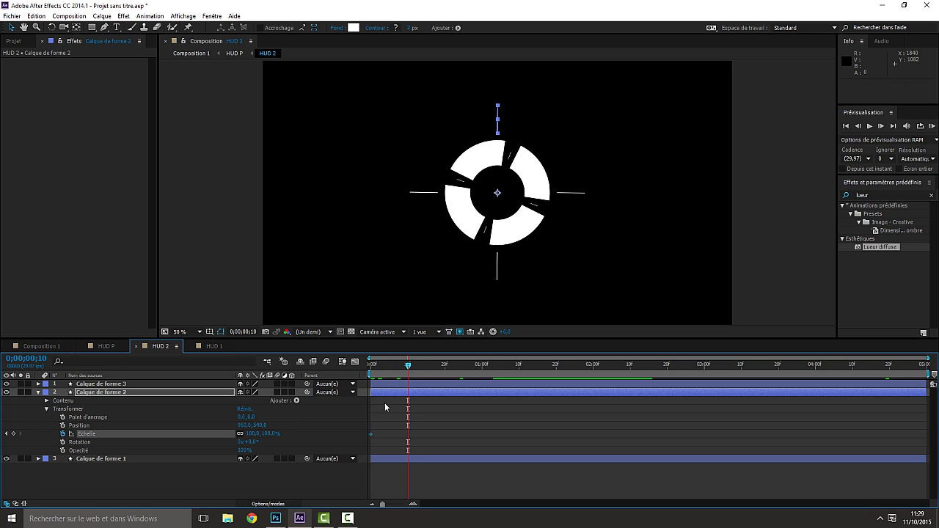
pyautogui.moveTo(371, 434); pyautogui.dragTo(412, 439)
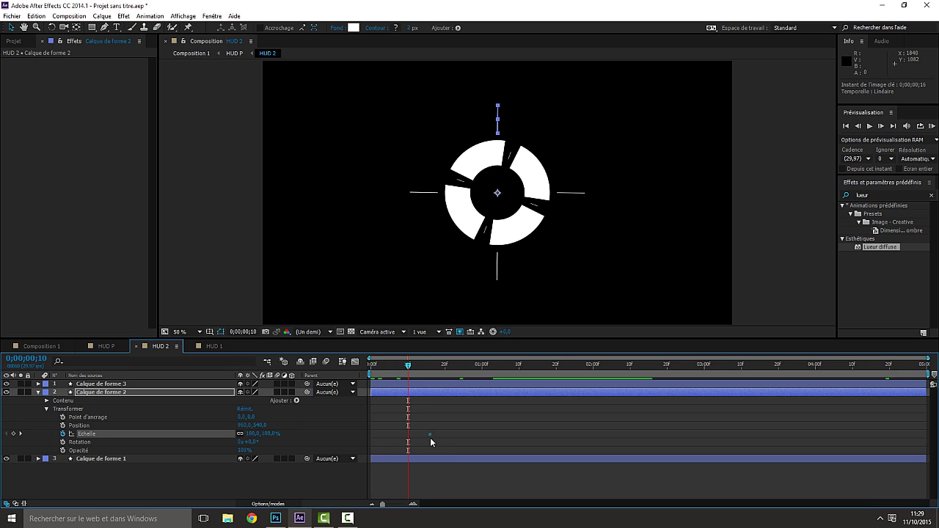
pyautogui.moveTo(408, 368); pyautogui.dragTo(450, 374)
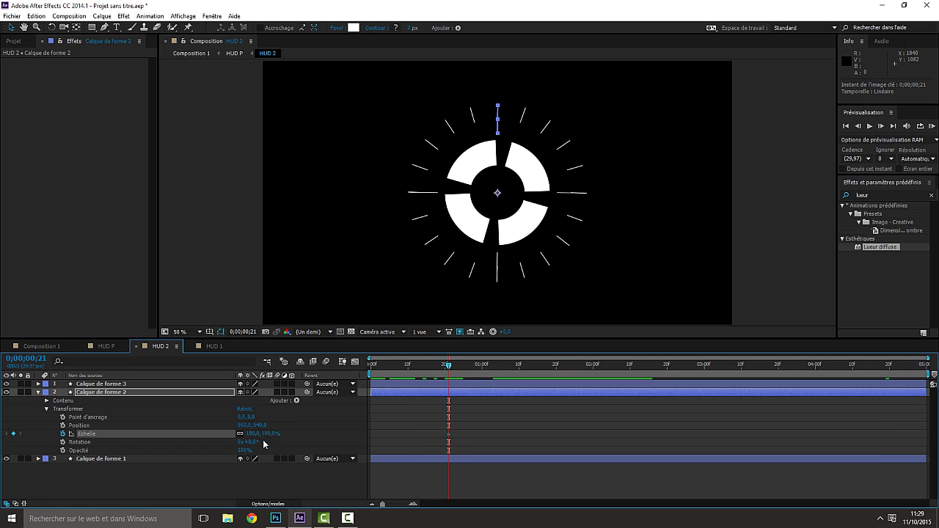
pyautogui.click(254, 433)
pyautogui.press('BackSpace')
pyautogui.write('0')
pyautogui.press('Return')
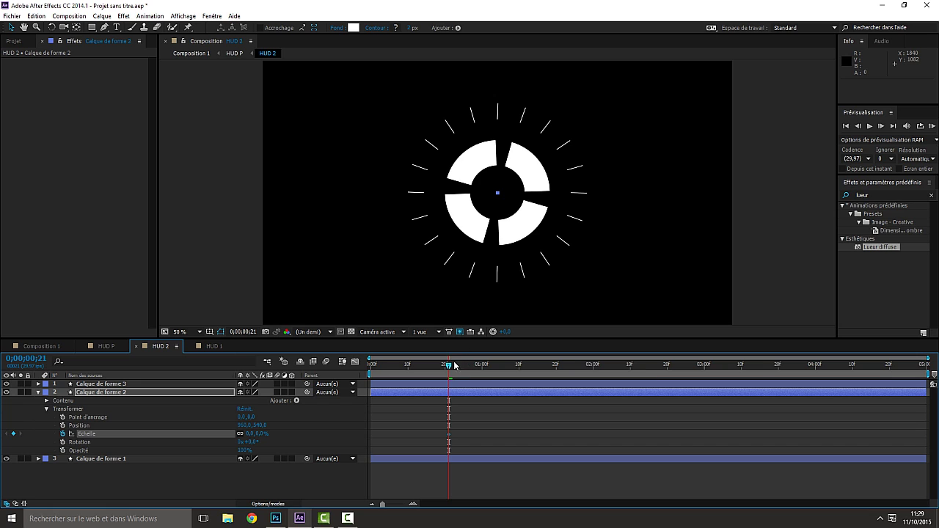
# - Add an Echelle keyframe of 100 % to Calque de forme 2 at 0;00;02;00
pyautogui.moveTo(451, 369); pyautogui.dragTo(593, 375)
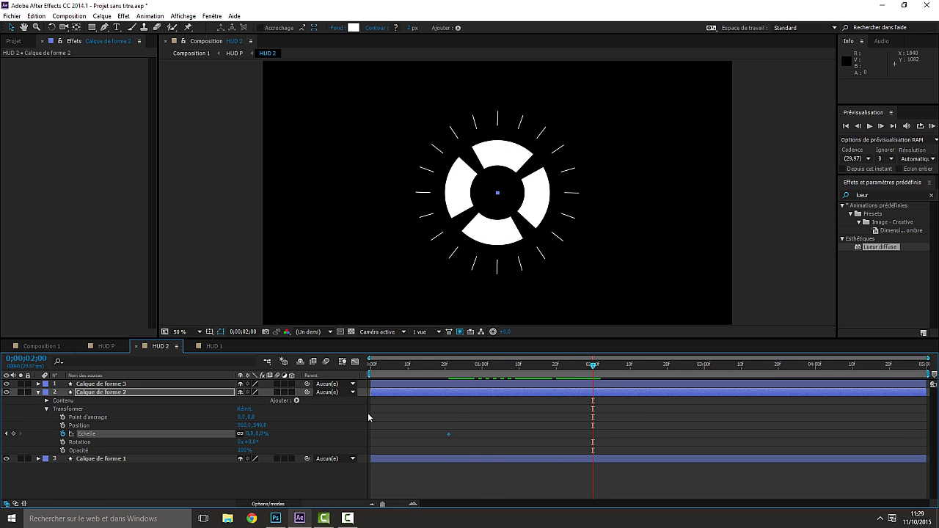
pyautogui.click(250, 433)
pyautogui.press('Return')
# - Preview the scale-up of the HUD 2 line marks from the beginning
pyautogui.moveTo(593, 366); pyautogui.dragTo(360, 376)
pyautogui.press('space')
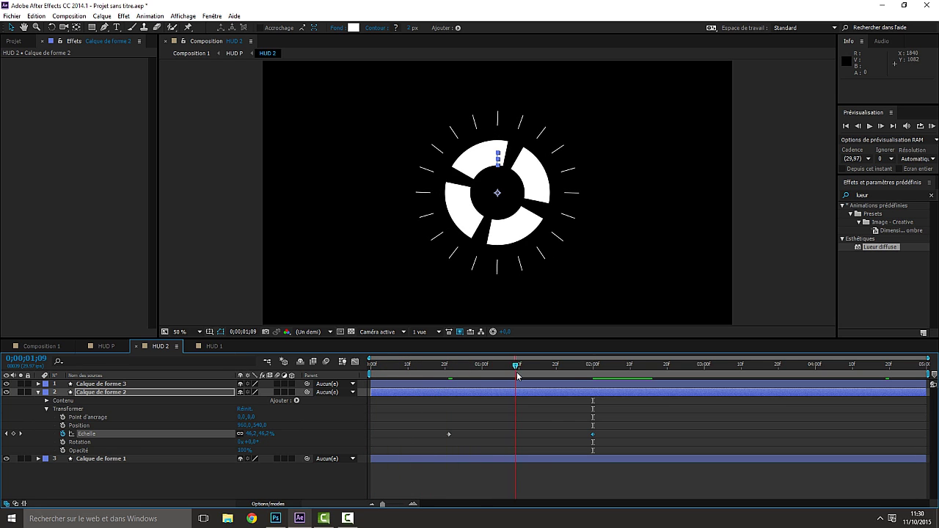
pyautogui.press('space')
# - Change the Echelle keyframe of Calque de forme 2 at 0;00;02;00 to 150 %
pyautogui.moveTo(637, 368); pyautogui.dragTo(592, 385)
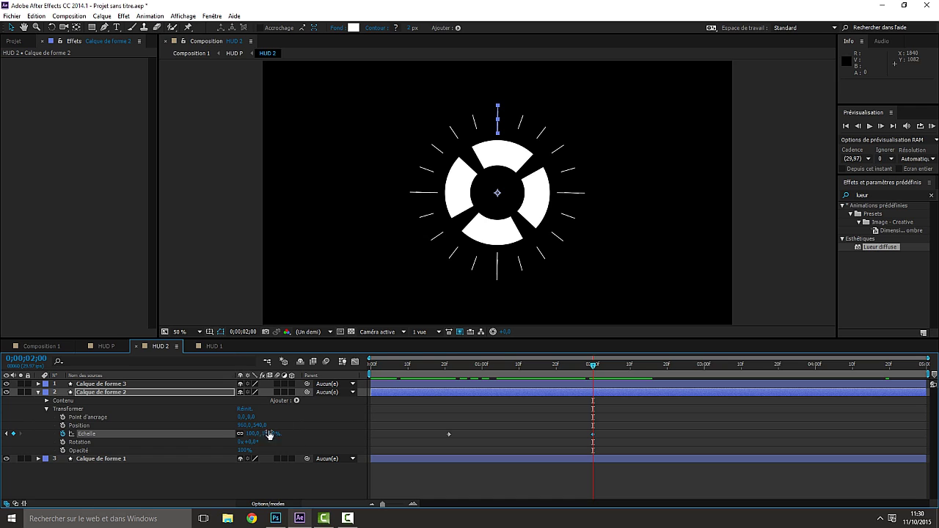
pyautogui.click(252, 433)
pyautogui.write('10')
pyautogui.write('0')
pyautogui.press('Return')
# - Add an Echelle keyframe of 100 % to Calque de forme 2 at 0;00;02;10
pyautogui.moveTo(592, 369); pyautogui.dragTo(630, 369)
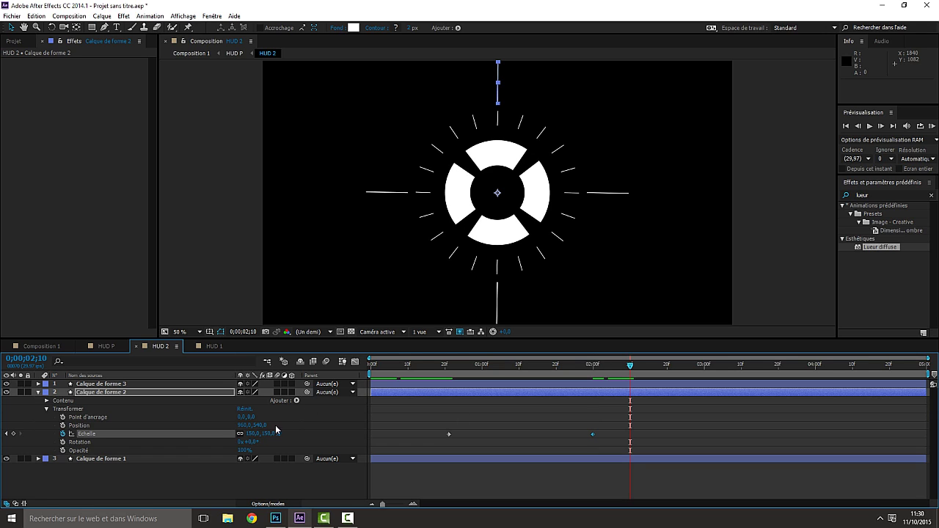
pyautogui.click(252, 433)
pyautogui.write('100')
pyautogui.press('Return')
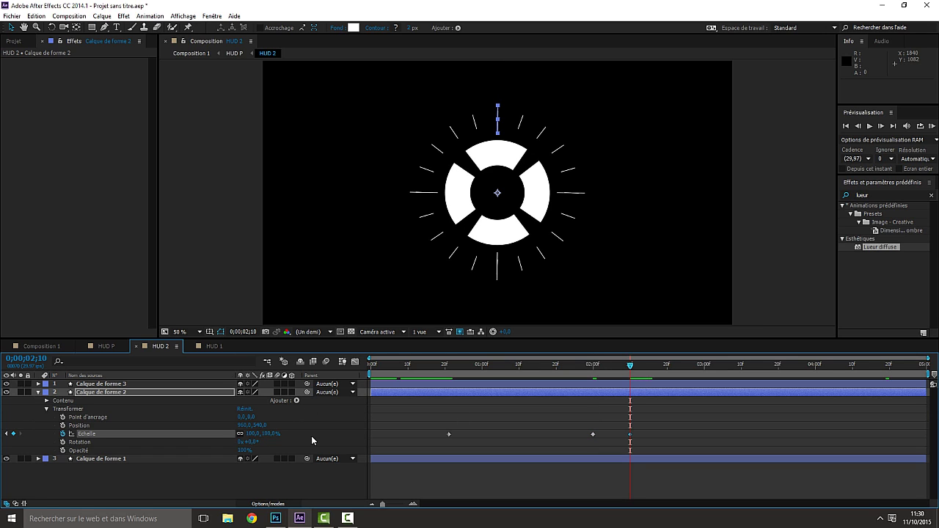
# - Raise the Echelle keyframe of Calque de forme 2 at 0;00;02;10 slightly above 100 % and return to the start of the timeline
pyautogui.moveTo(629, 369)
pyautogui.mouseDown()
pyautogui.moveTo(549, 367)
pyautogui.moveTo(638, 368)
pyautogui.moveTo(659, 379)
pyautogui.moveTo(628, 381)
pyautogui.moveTo(629, 370)
pyautogui.mouseUp()
pyautogui.click(253, 433)
pyautogui.write('100')
pyautogui.press('Return')
pyautogui.moveTo(630, 366); pyautogui.dragTo(373, 373)
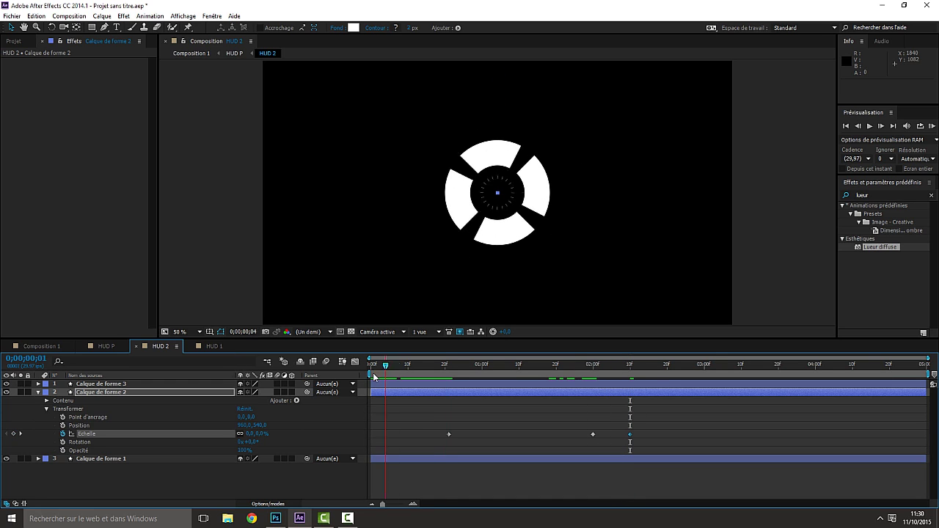
# - Start Echelle keyframing on Calque de forme 1 in HUD 2 with a 0 % keyframe placed at 0;00;01;15
pyautogui.click(38, 391)
pyautogui.click(38, 400)
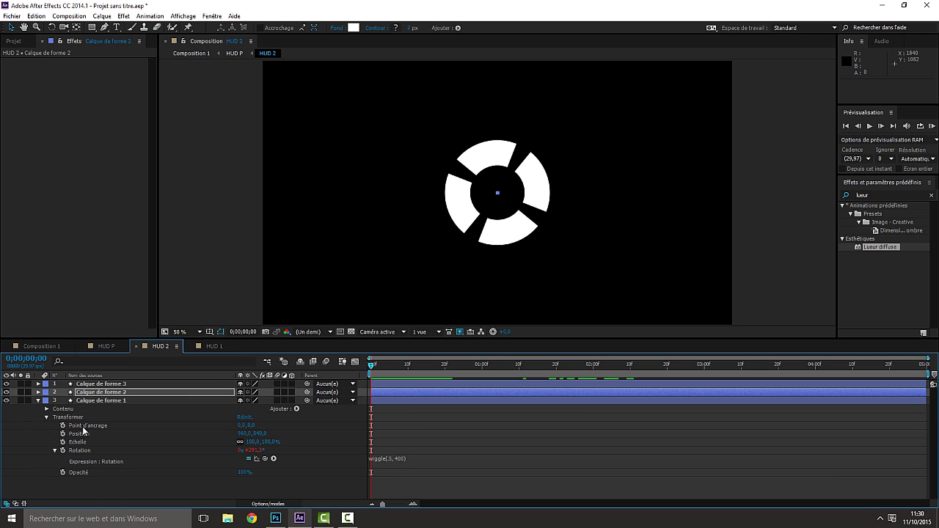
pyautogui.click(63, 442)
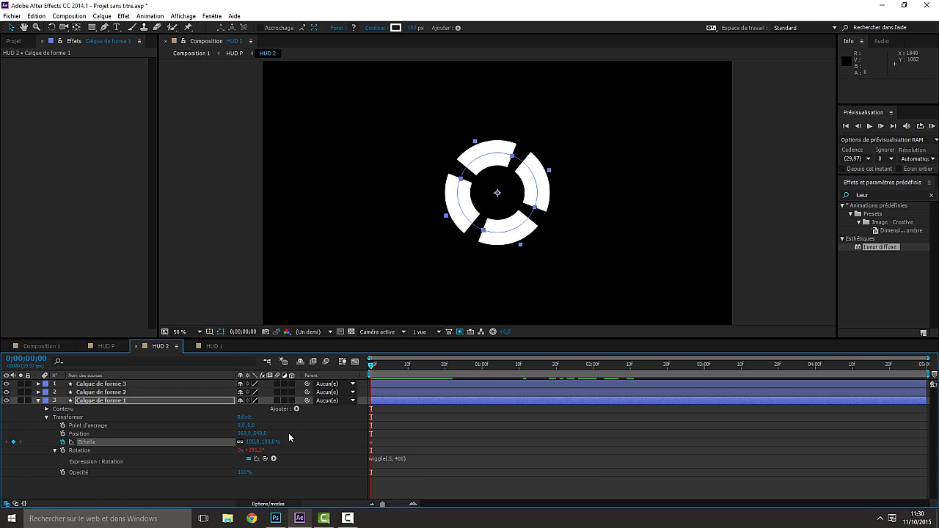
pyautogui.moveTo(372, 367); pyautogui.dragTo(538, 377)
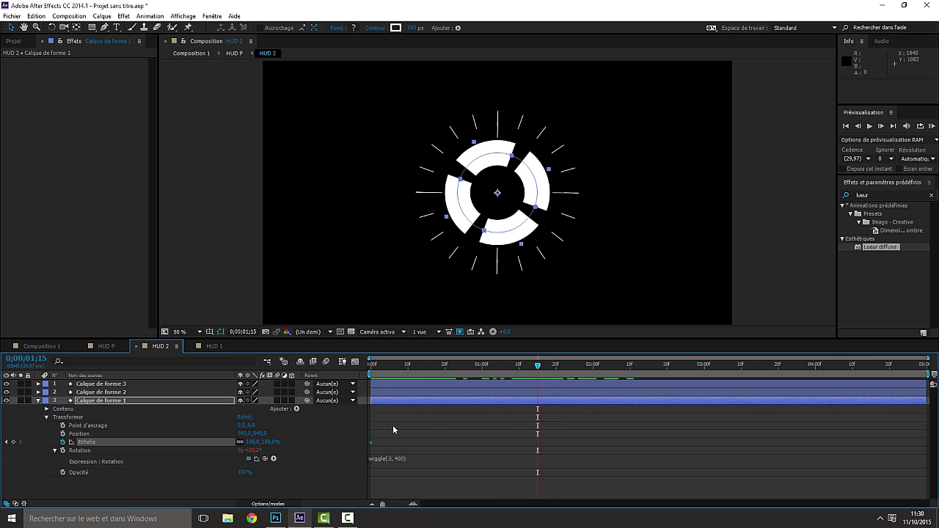
pyautogui.moveTo(372, 441); pyautogui.dragTo(528, 440)
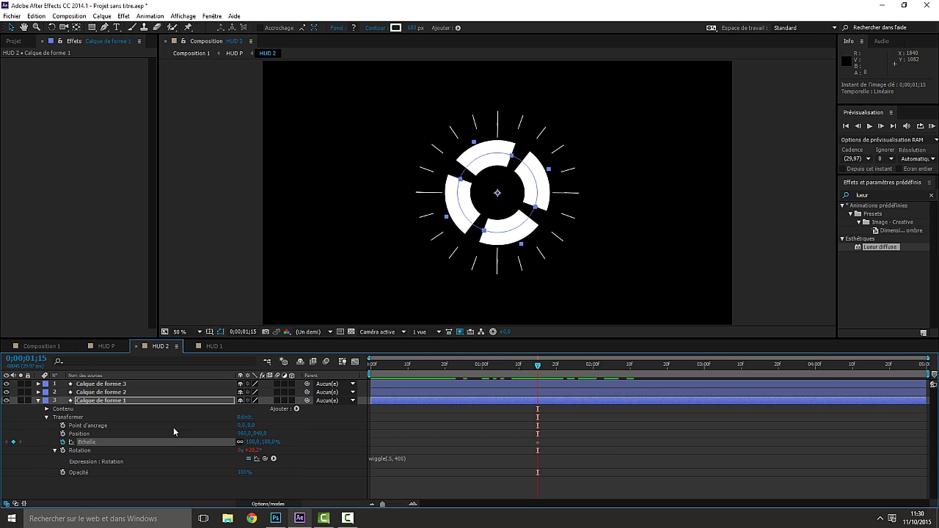
pyautogui.click(250, 442)
pyautogui.write('0')
pyautogui.press('Return')
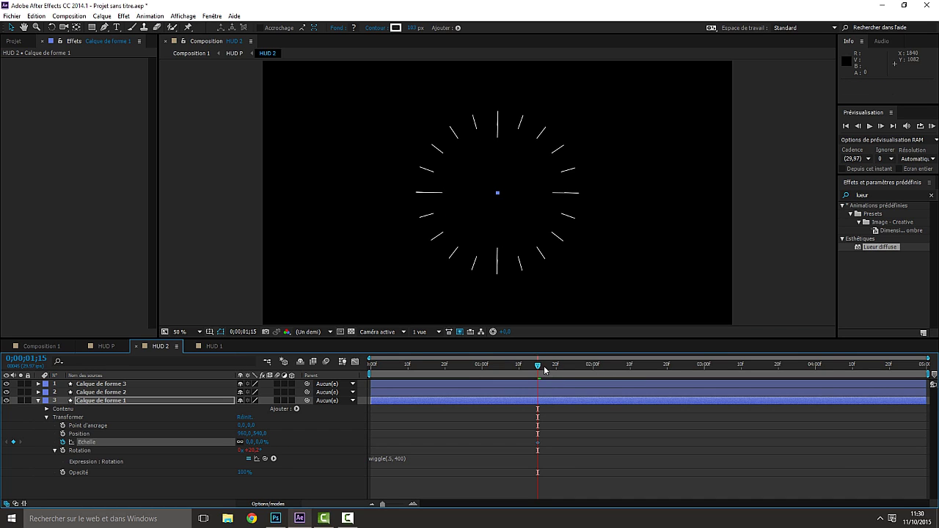
# - Add an Echelle keyframe of 100 % to HUD 2's Calque de forme 1 at 0;00;03;00
pyautogui.moveTo(554, 369); pyautogui.dragTo(704, 366)
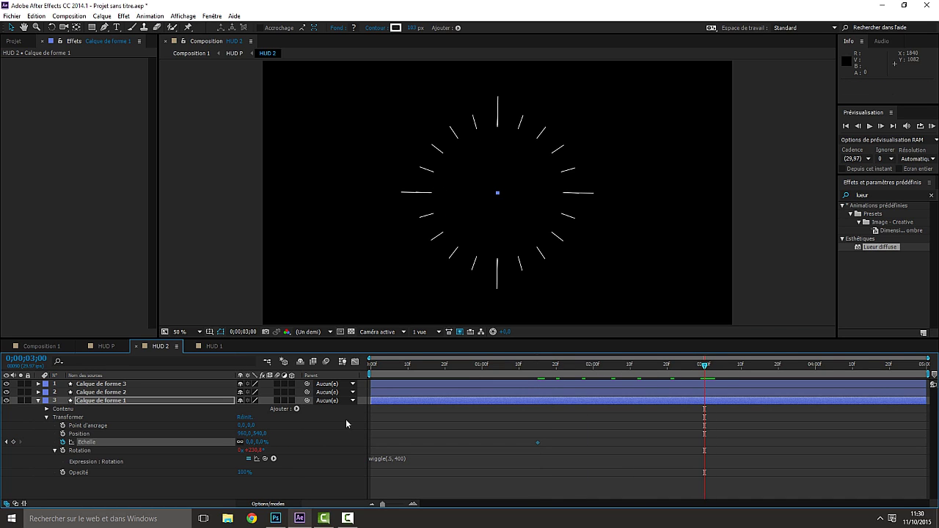
pyautogui.click(250, 441)
pyautogui.press('Return')
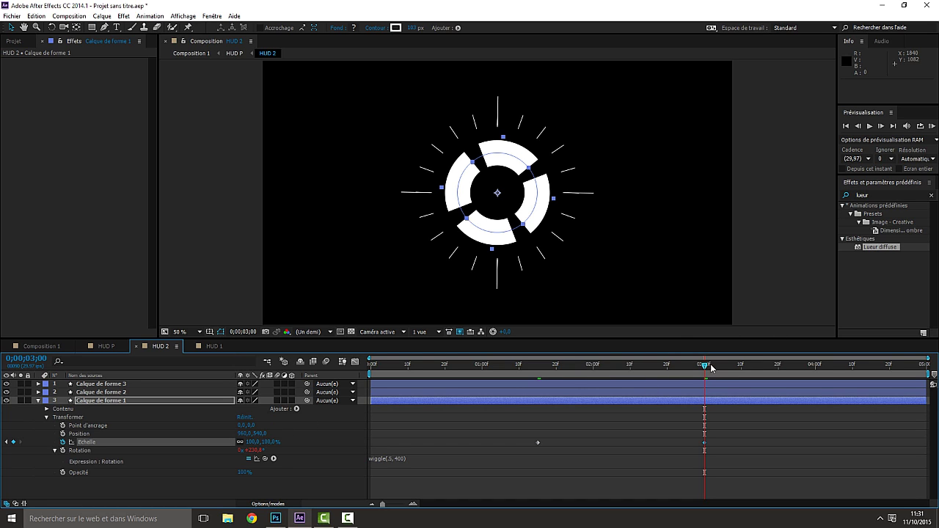
# - Set HUD 2's Calque de forme 1 Echelle keyframe at 0;00;03;00 to 130 % and add a 100 % keyframe at 0;00;03;20
pyautogui.click(251, 442)
pyautogui.write('130')
pyautogui.press('Return')
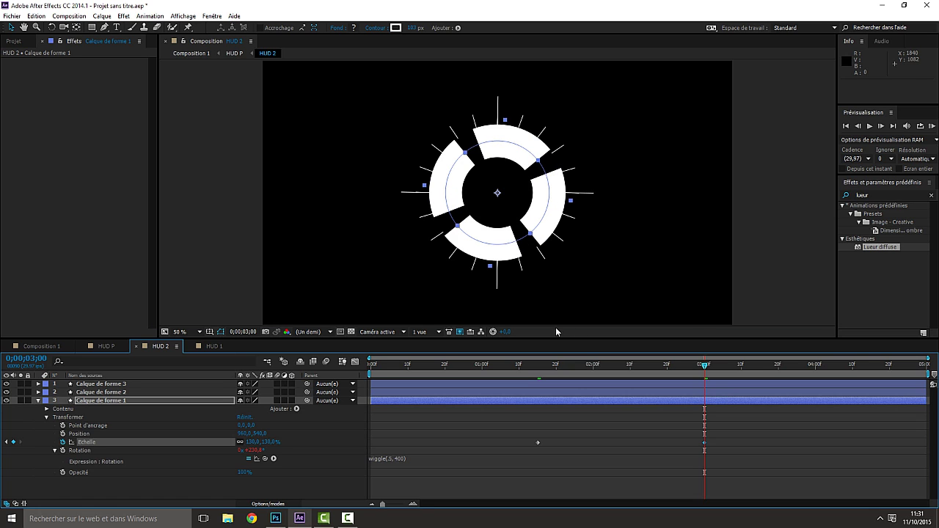
pyautogui.moveTo(703, 365); pyautogui.dragTo(778, 367)
pyautogui.click(251, 442)
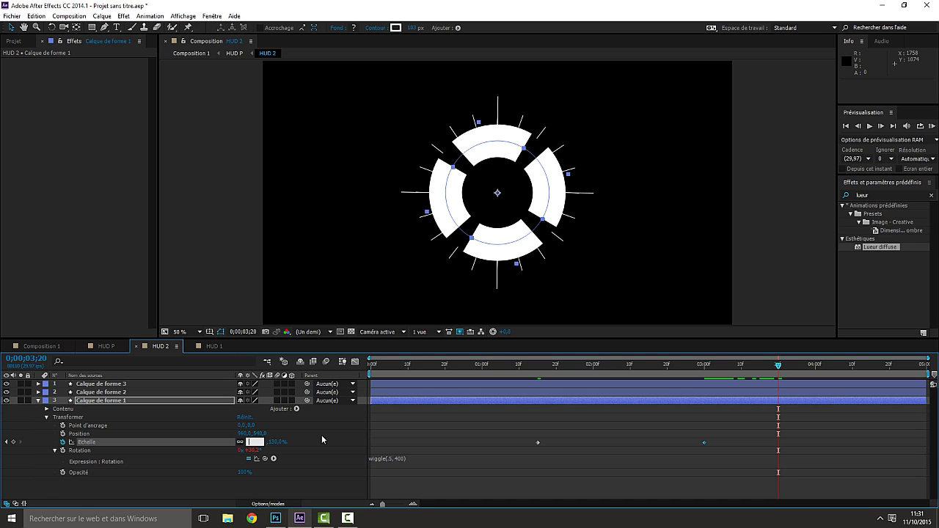
pyautogui.write('100')
pyautogui.press('Return')
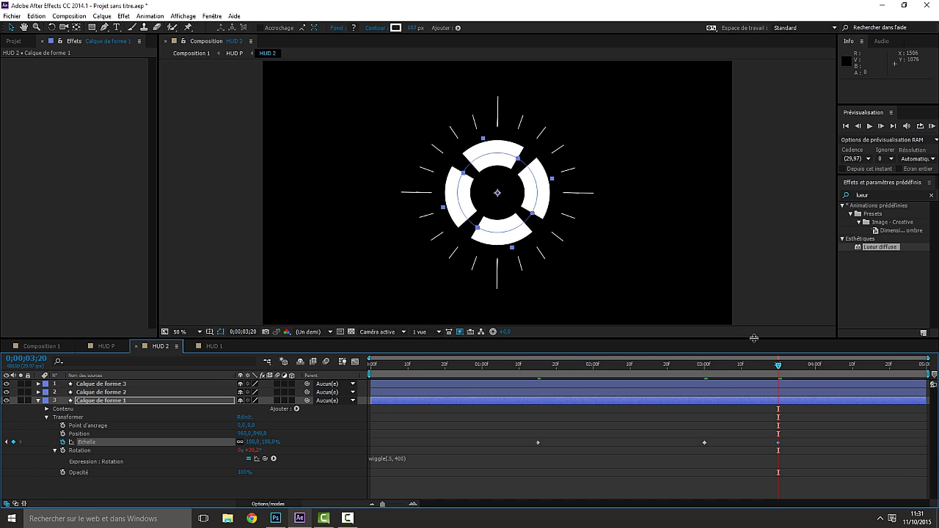
# - Preview the HUD appearance animation in Composition 1 from the start of the timeline
pyautogui.click(40, 347)
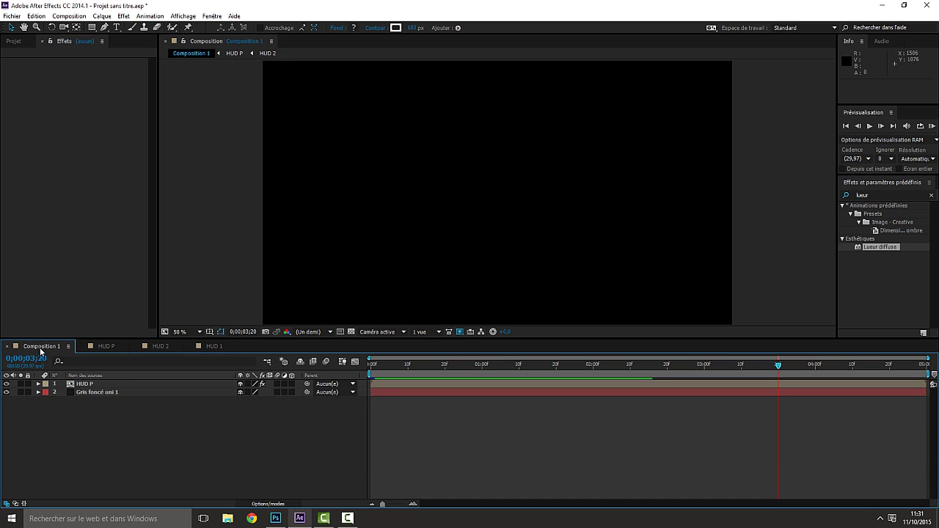
pyautogui.click(371, 365)
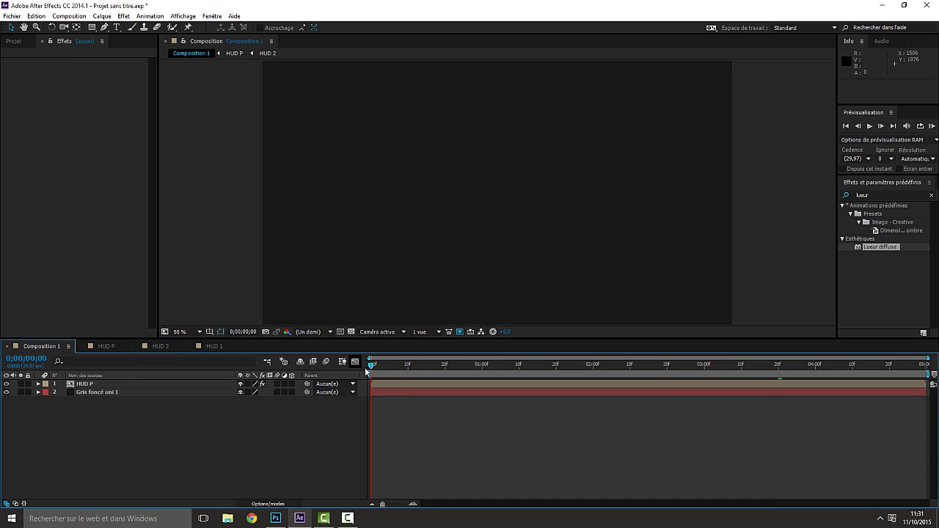
pyautogui.click(870, 126)
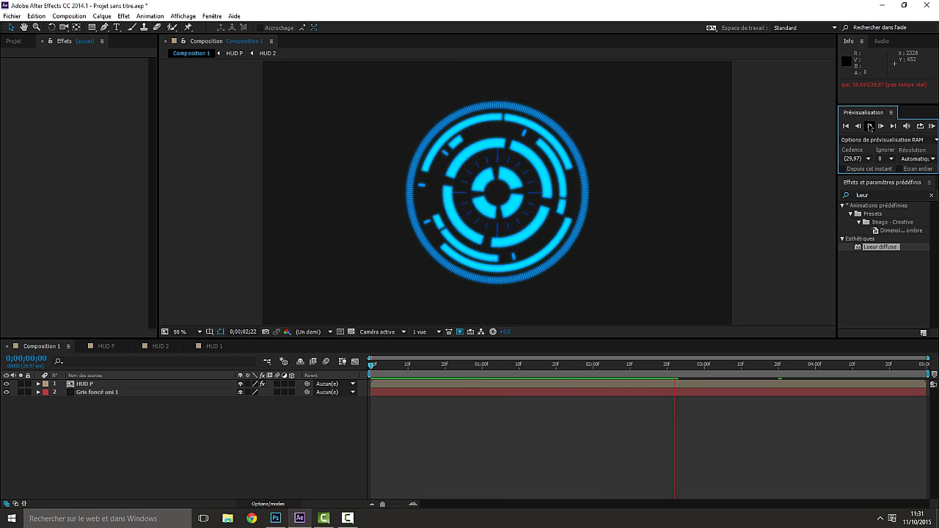
pyautogui.click(868, 128)
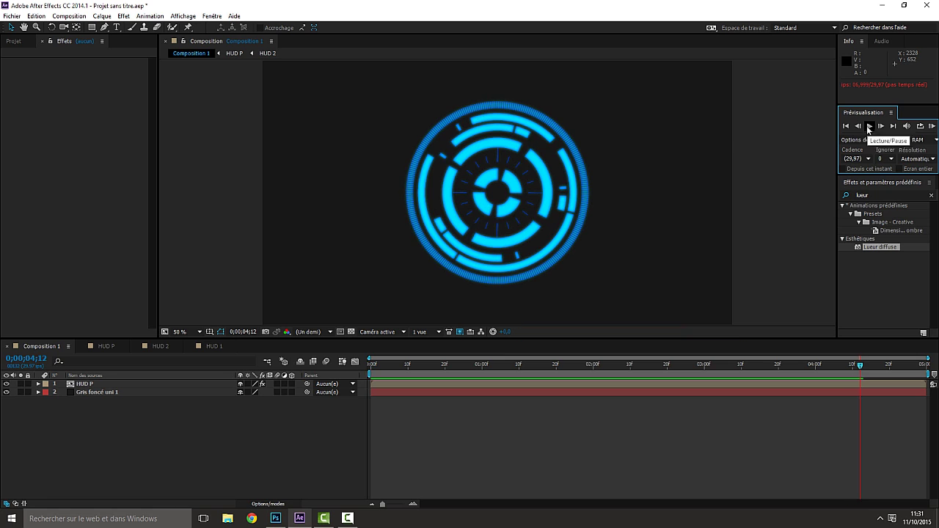
pyautogui.click(91, 383)
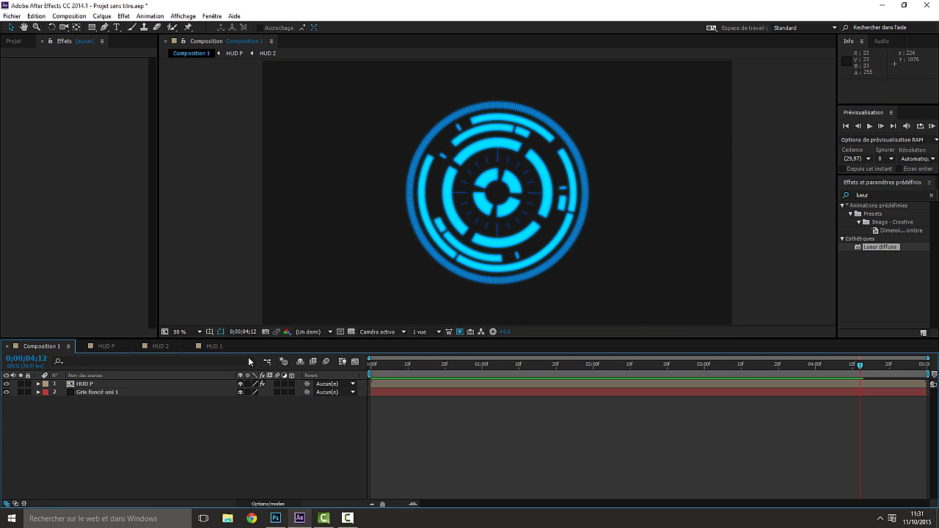
# - Enable motion blur on all five shape layers in HUD 1 and all three shape layers in HUD 2
pyautogui.click(218, 347)
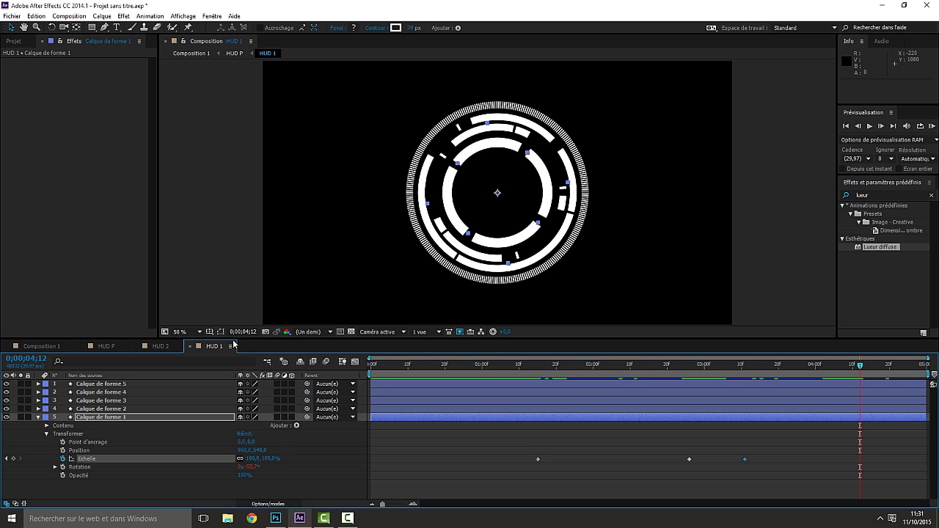
pyautogui.moveTo(277, 383); pyautogui.dragTo(277, 417)
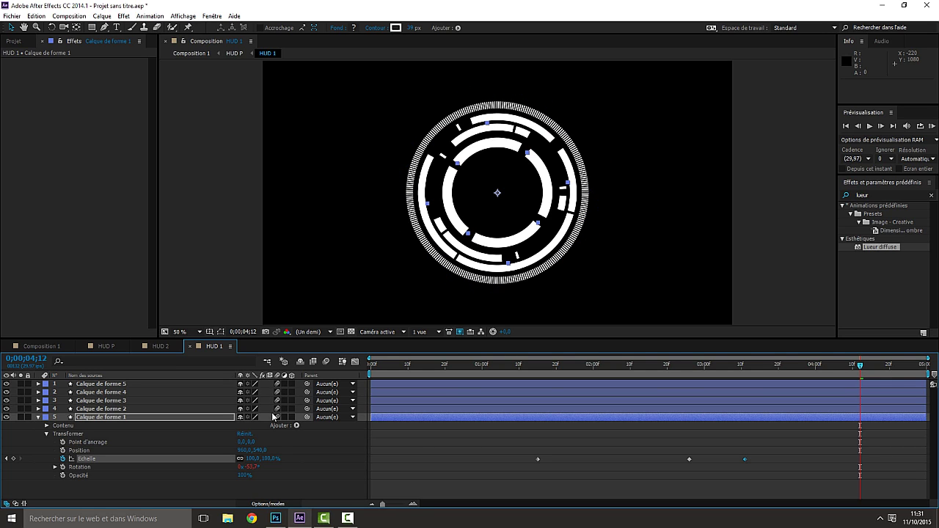
pyautogui.click(160, 346)
pyautogui.moveTo(277, 384); pyautogui.dragTo(276, 392)
# - Enable motion blur on the nested HUD 1 and HUD 2 layers in HUD P and on the HUD P layer in Composition 1
pyautogui.click(104, 346)
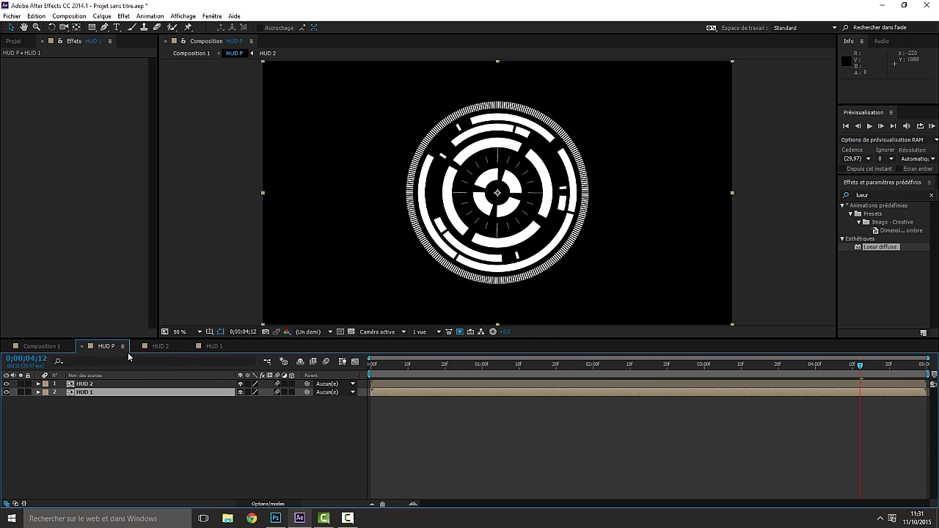
pyautogui.click(38, 346)
pyautogui.click(277, 383)
pyautogui.click(172, 422)
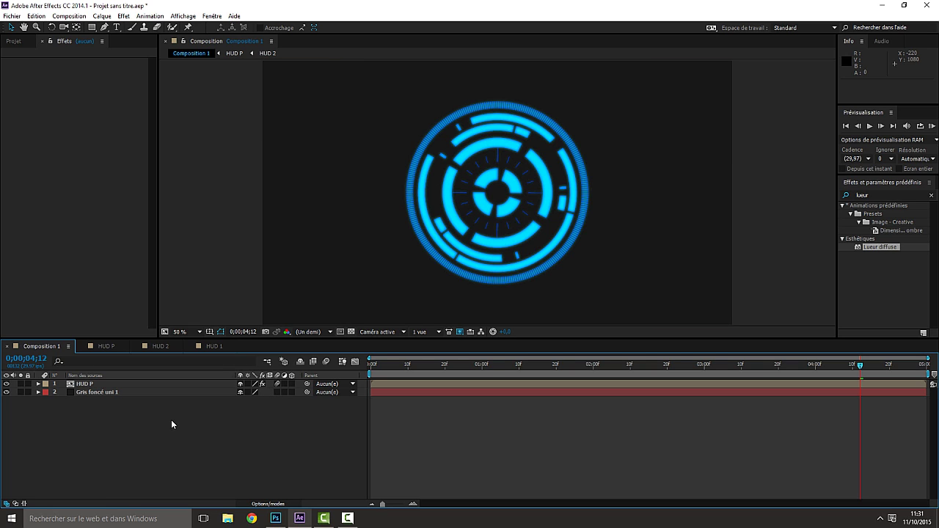
# - Reveal the Echelle keyframes of all HUD 1 shape layers and apply Lissage de vitesse to all of them
pyautogui.click(199, 347)
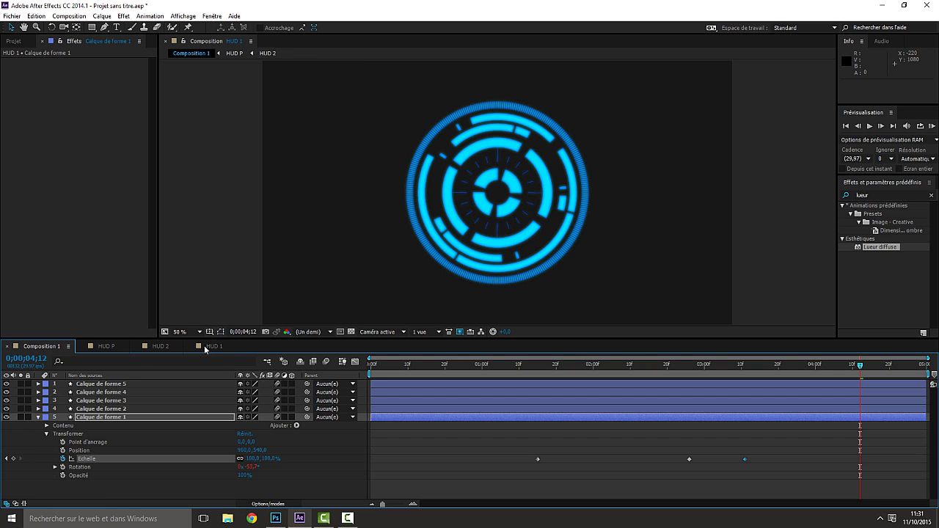
pyautogui.click(39, 418)
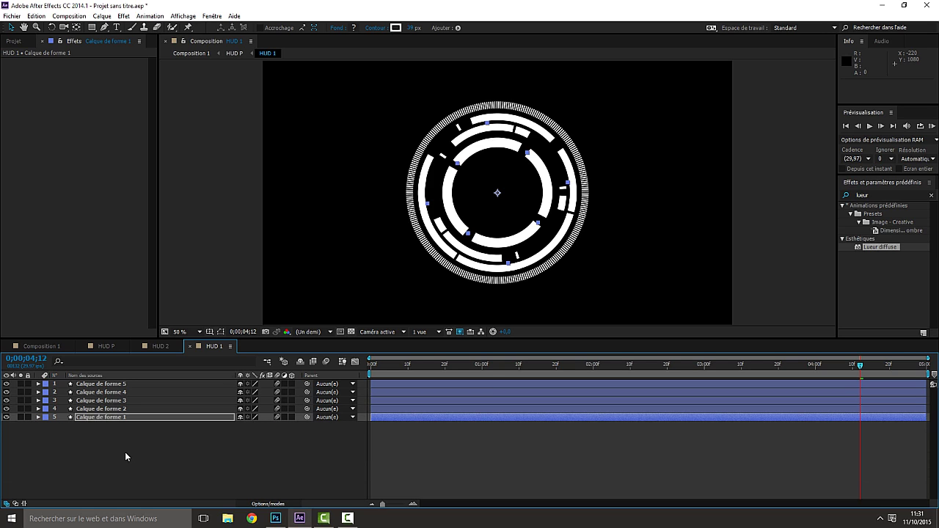
pyautogui.click(124, 454)
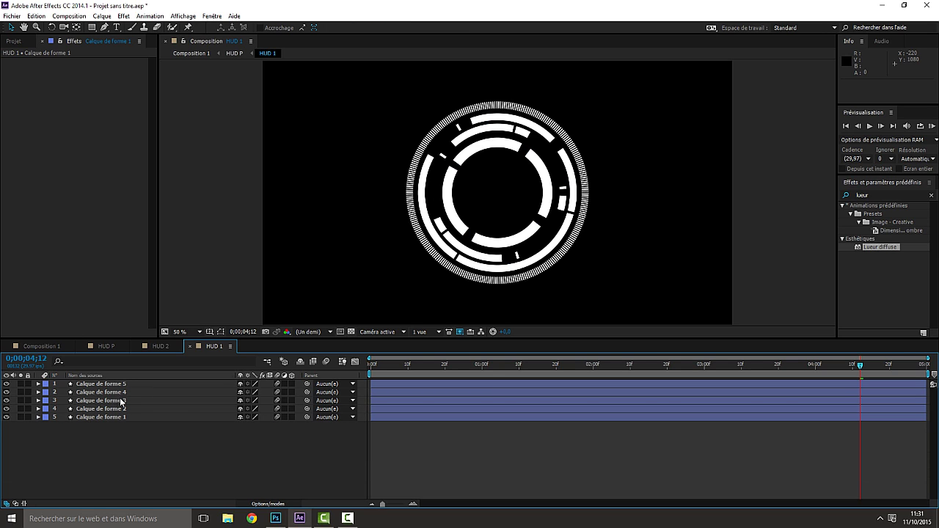
pyautogui.press('u')
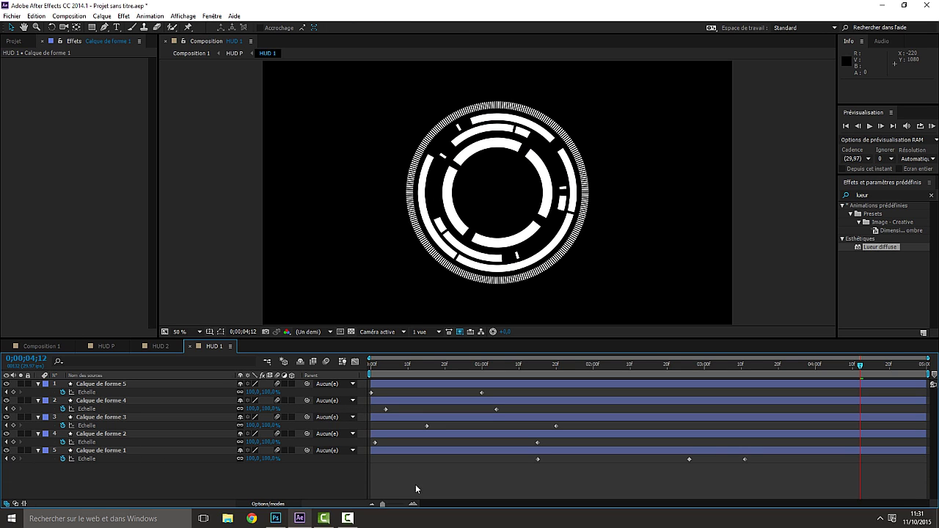
pyautogui.moveTo(834, 483); pyautogui.dragTo(371, 374)
pyautogui.rightClick(371, 395)
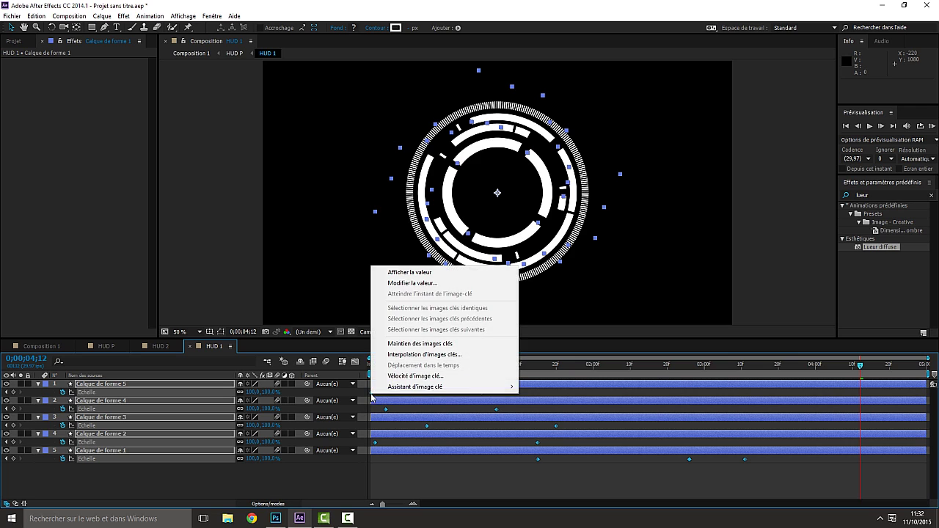
pyautogui.moveTo(415, 388)
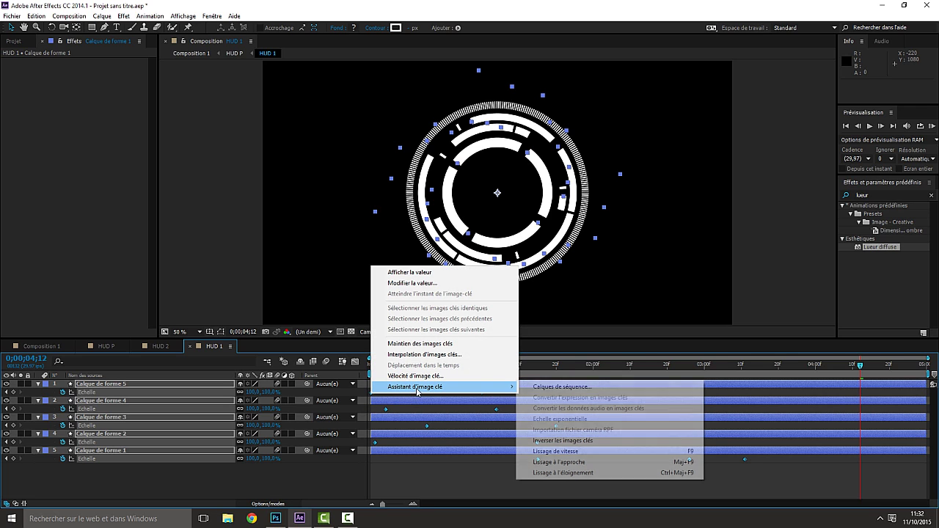
pyautogui.click(574, 451)
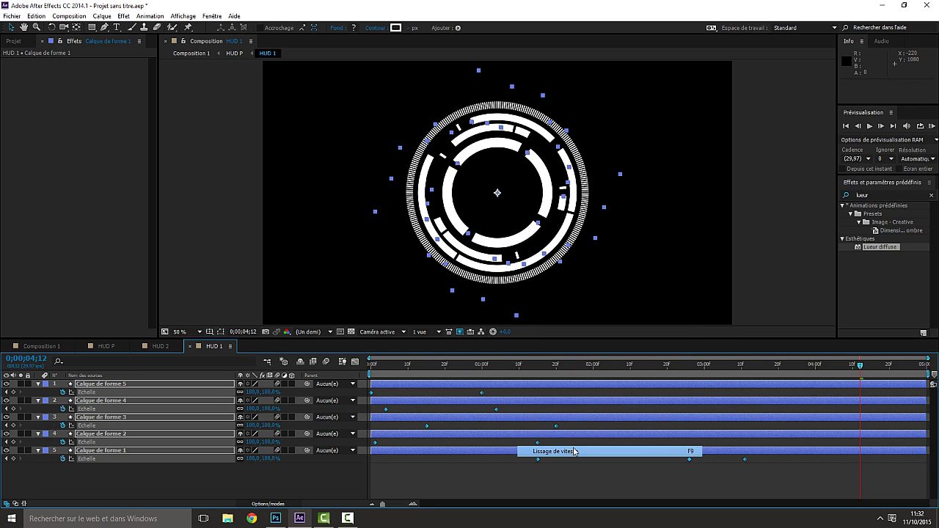
# - Reveal the Echelle keyframes of all HUD 2 shape layers and apply Lissage de vitesse to all of them
pyautogui.click(156, 347)
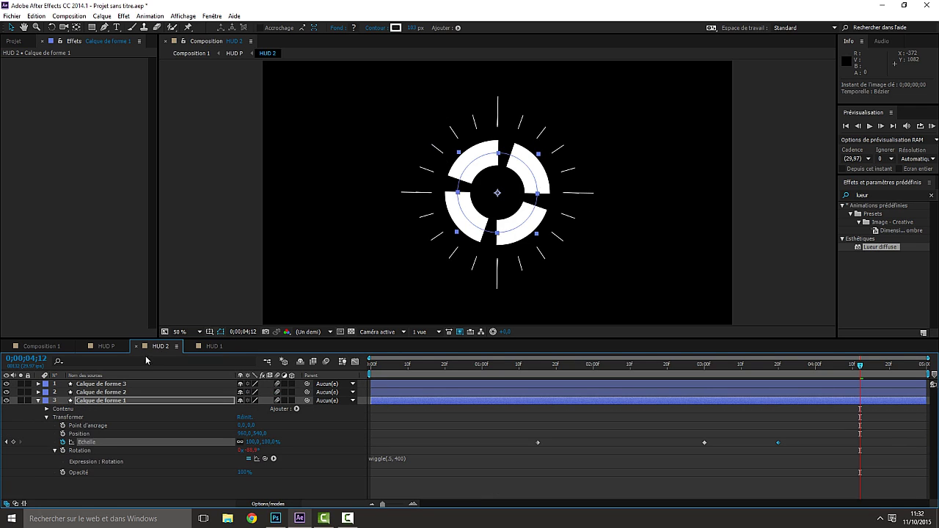
pyautogui.click(39, 401)
pyautogui.click(142, 465)
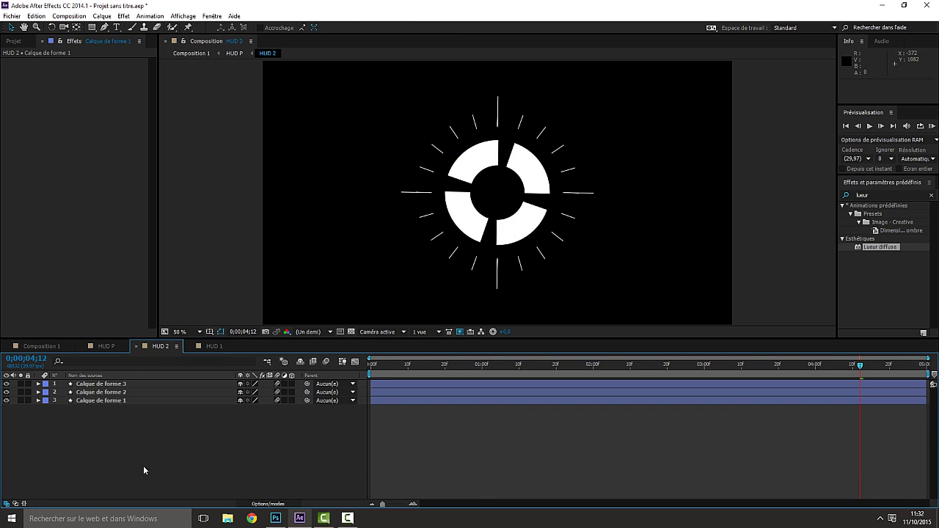
pyautogui.press('u')
pyautogui.moveTo(780, 456); pyautogui.dragTo(367, 381)
pyautogui.rightClick(370, 395)
pyautogui.moveTo(415, 389)
pyautogui.click(575, 453)
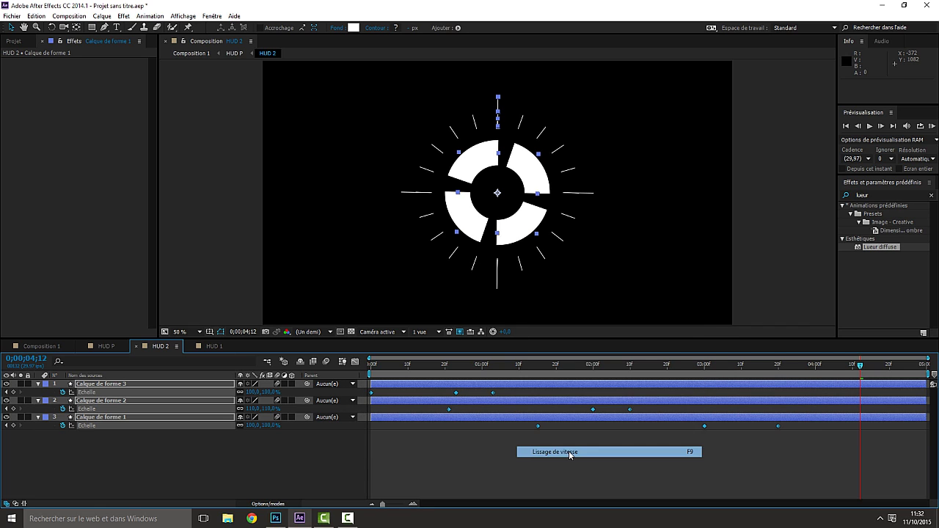
# - Preview the smoothed HUD animation in Composition 1 from the start and scrub through the timeline to about 0;00;03;11
pyautogui.click(107, 346)
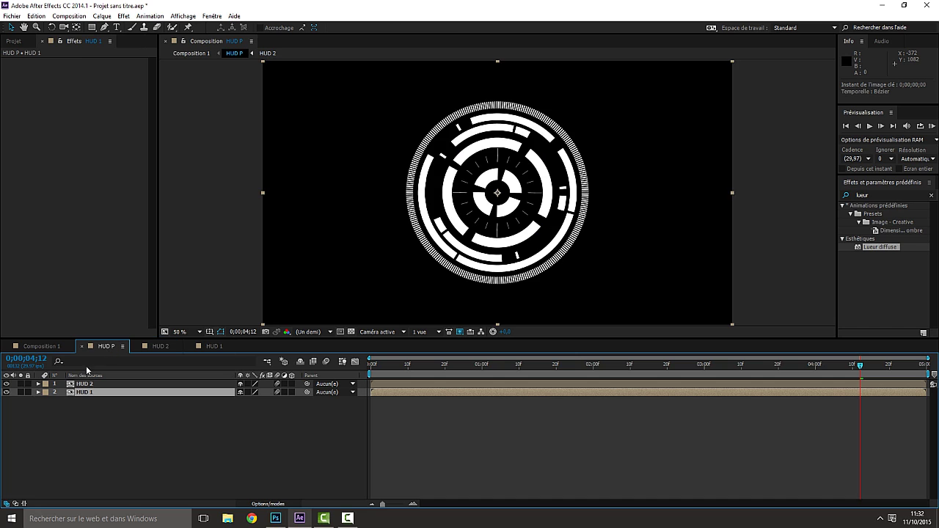
pyautogui.click(123, 436)
pyautogui.click(88, 384)
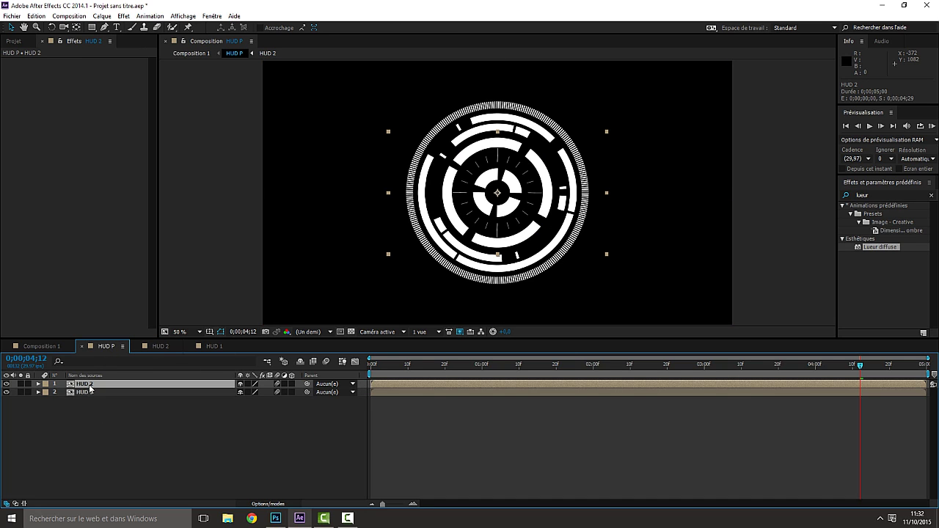
pyautogui.click(42, 346)
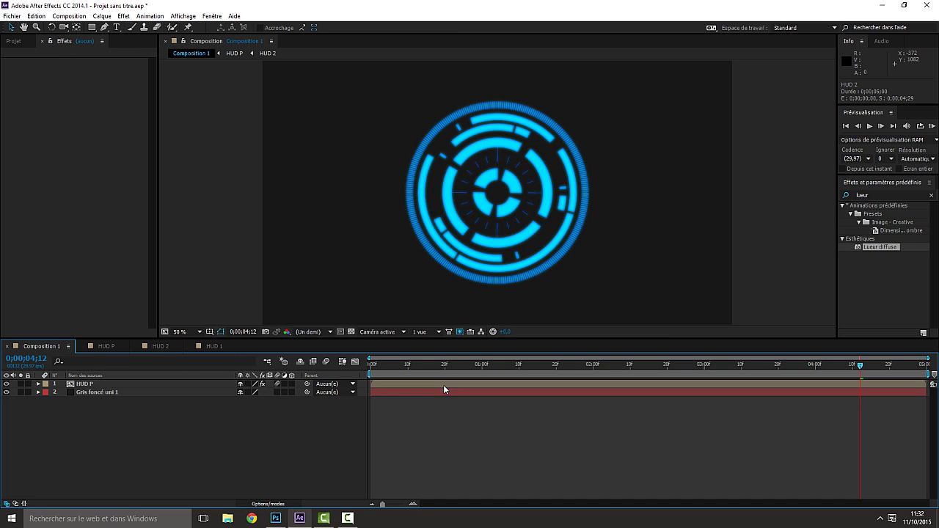
pyautogui.moveTo(480, 370); pyautogui.dragTo(347, 373)
pyautogui.click(870, 127)
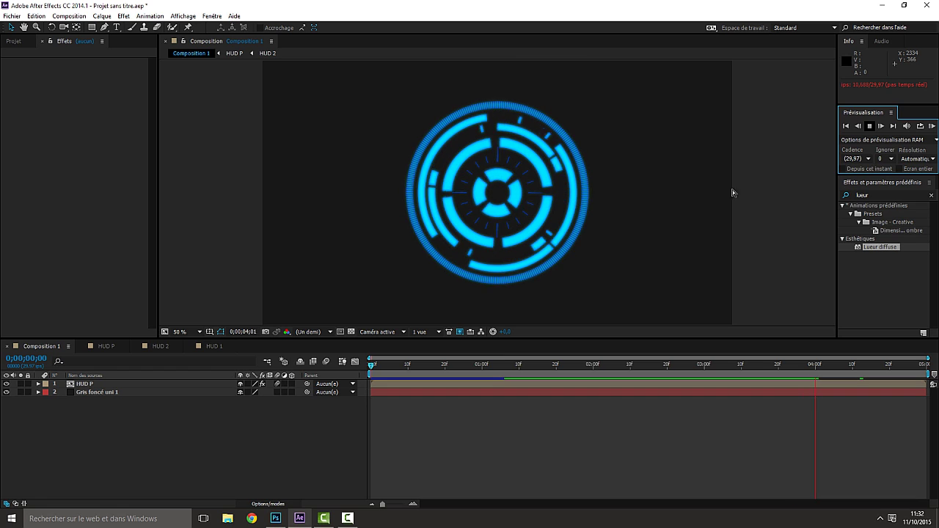
pyautogui.press('space')
pyautogui.click(207, 422)
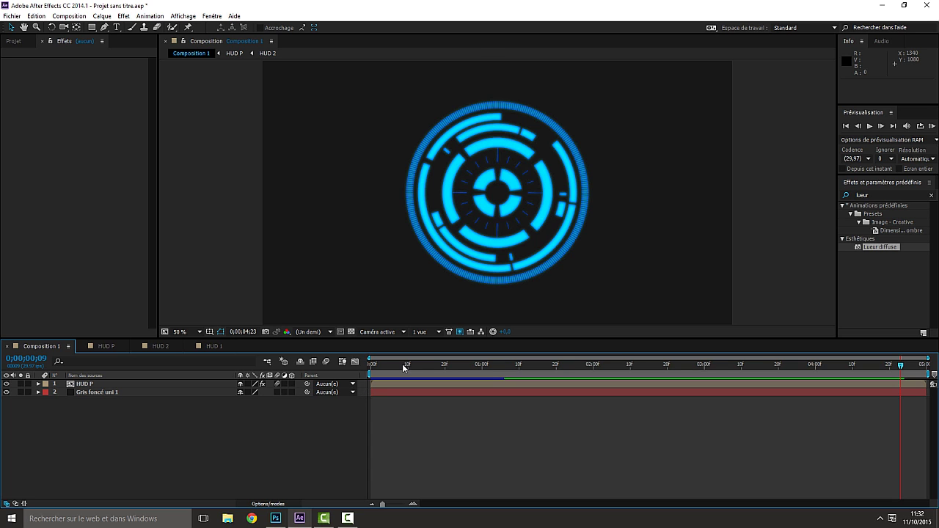
pyautogui.moveTo(403, 364); pyautogui.dragTo(370, 367)
pyautogui.moveTo(403, 374); pyautogui.dragTo(741, 380)
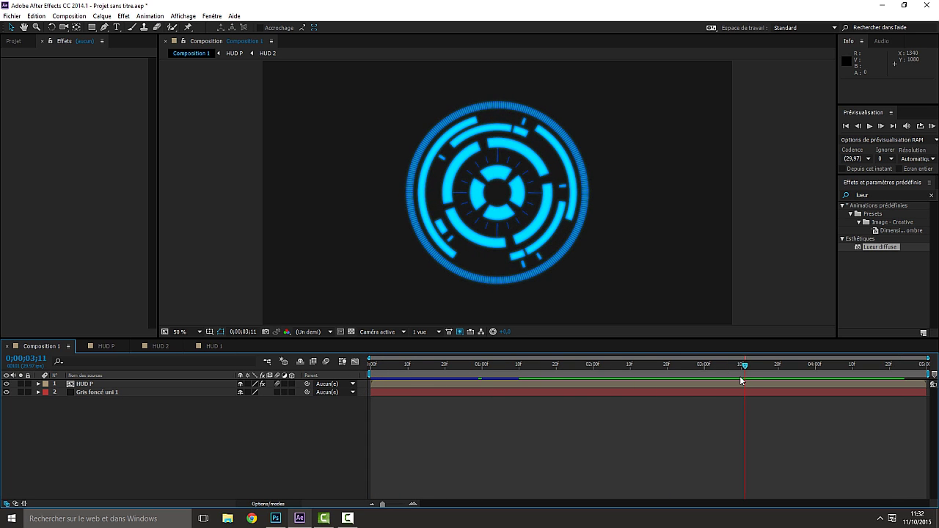